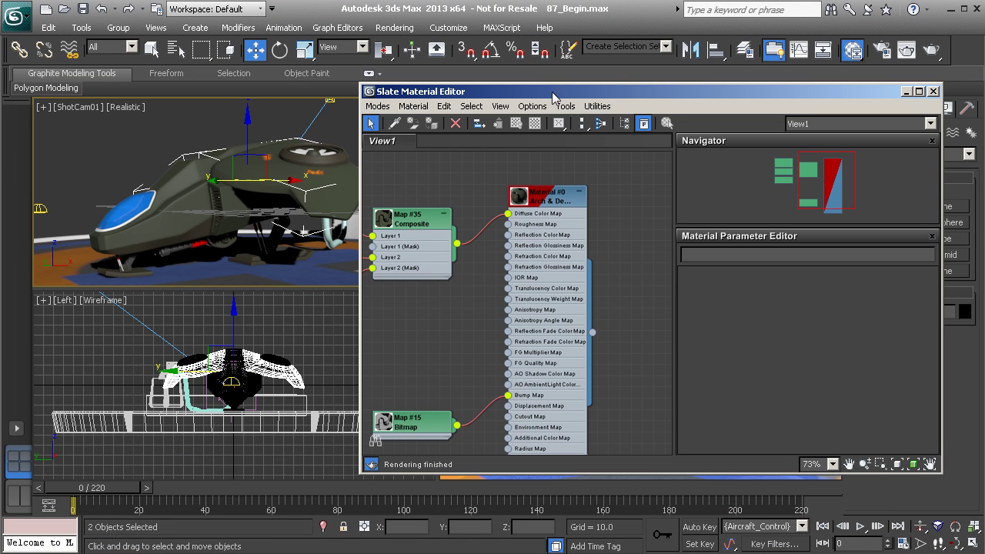
Clear all nodes from View1 in the Slate Material Editor and confirm the clearing.
drag(552, 95, 585, 93)
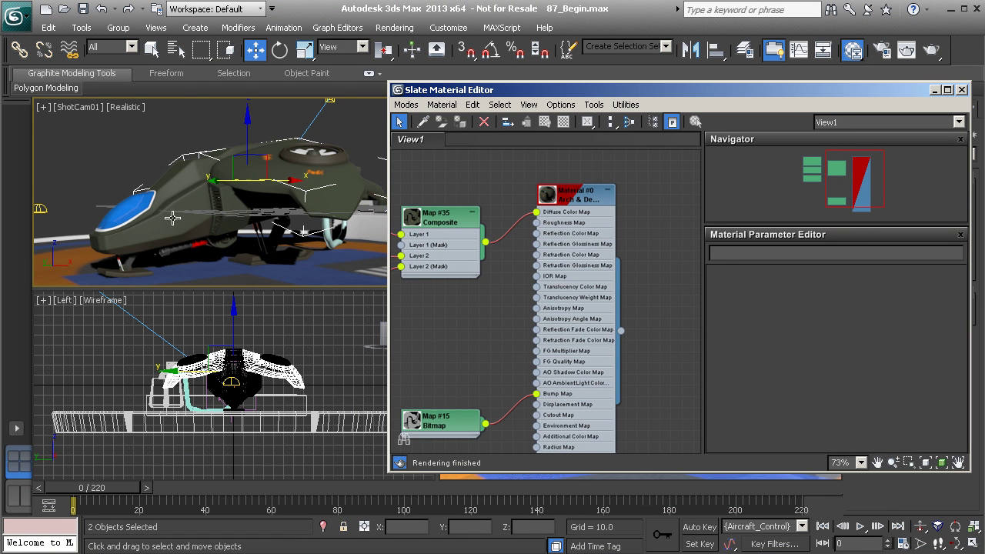
middle_drag(475, 182, 489, 184)
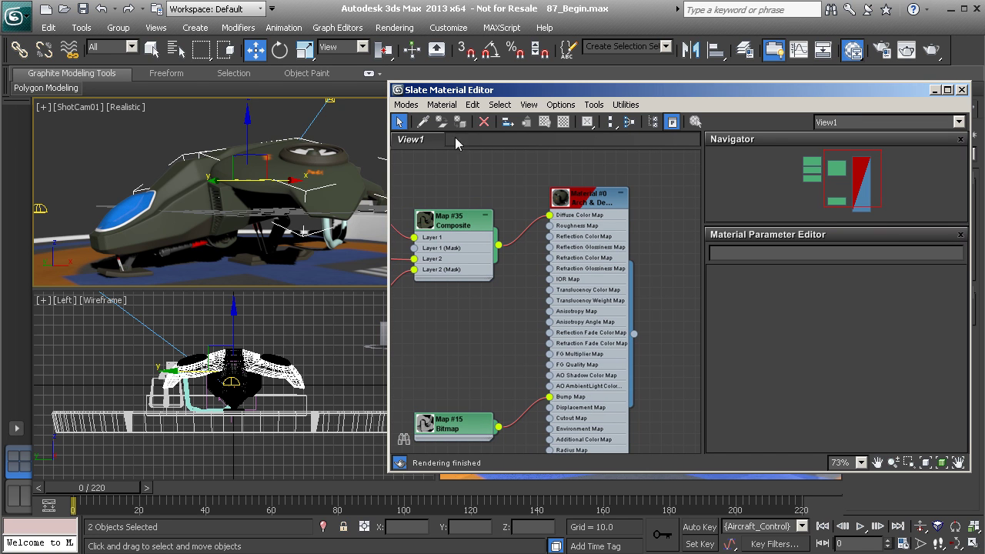
click(472, 104)
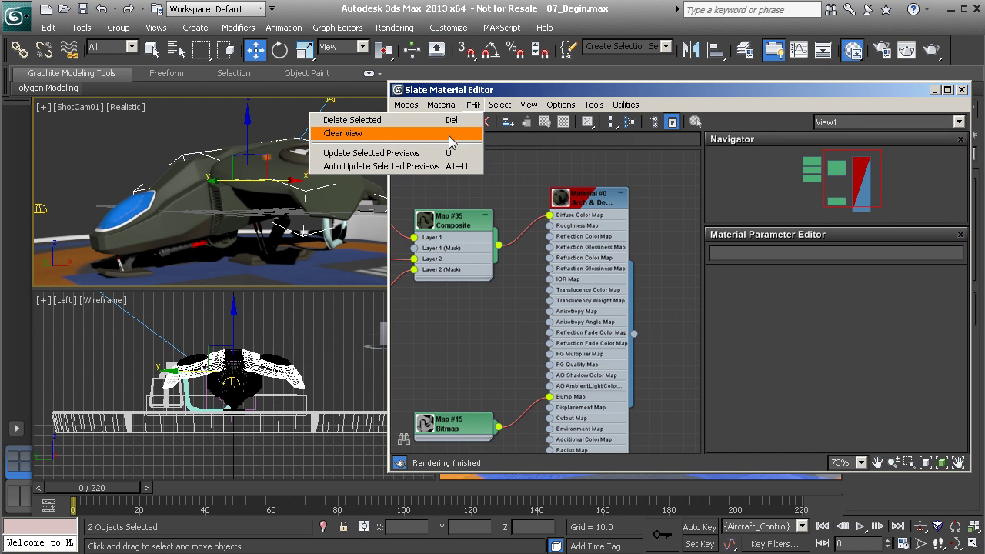
click(451, 134)
click(425, 353)
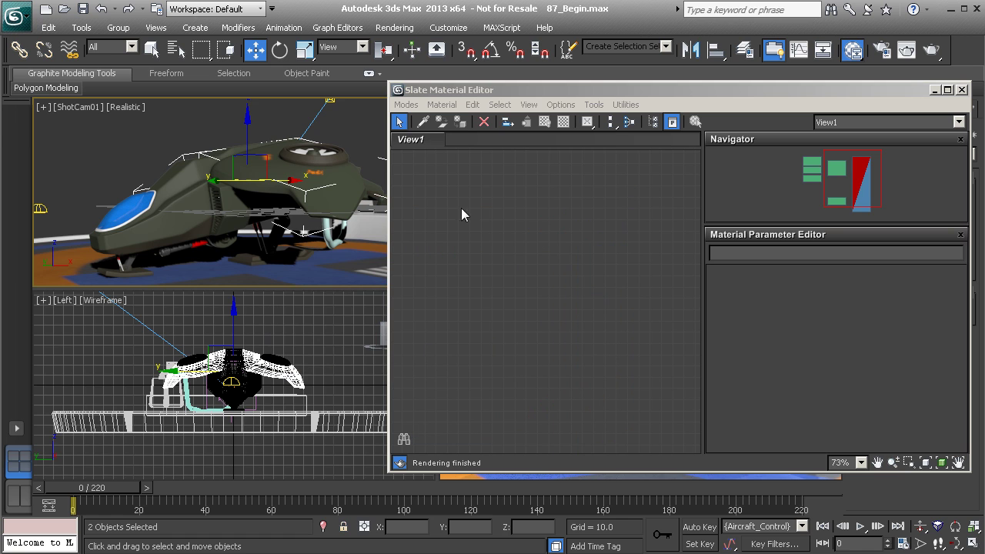
Sample the material from the aircraft's Ship_Body in the camera viewport into the empty node view.
click(423, 122)
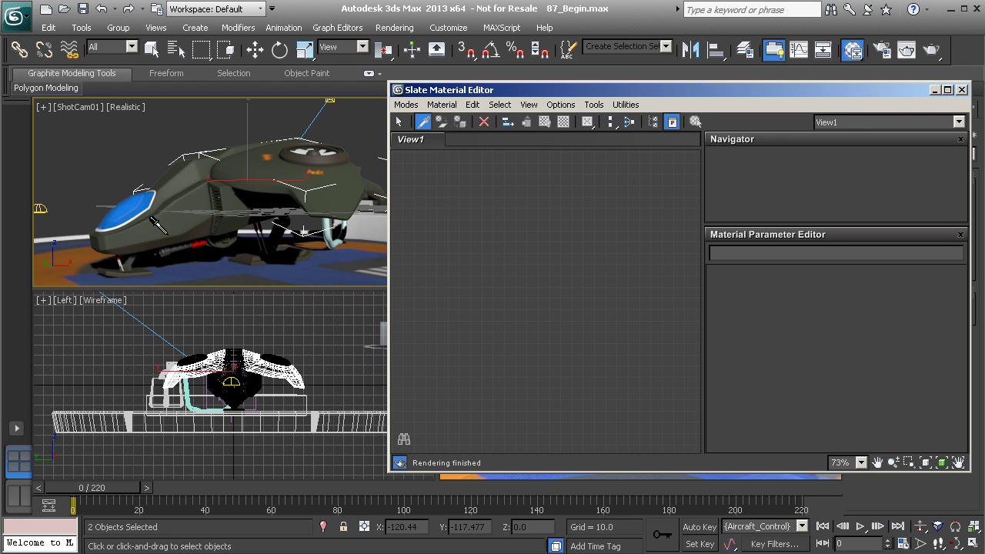
click(176, 216)
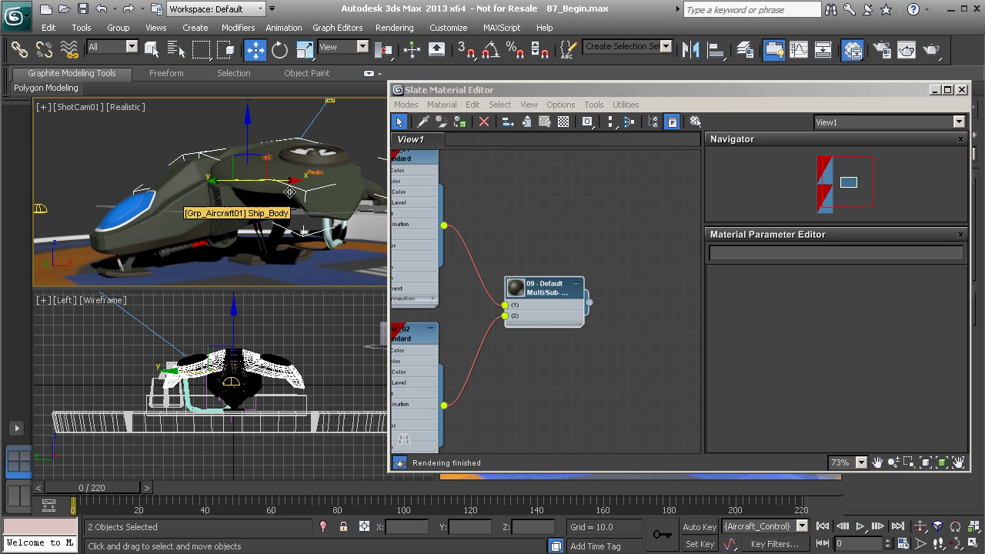
middle_drag(553, 247, 567, 269)
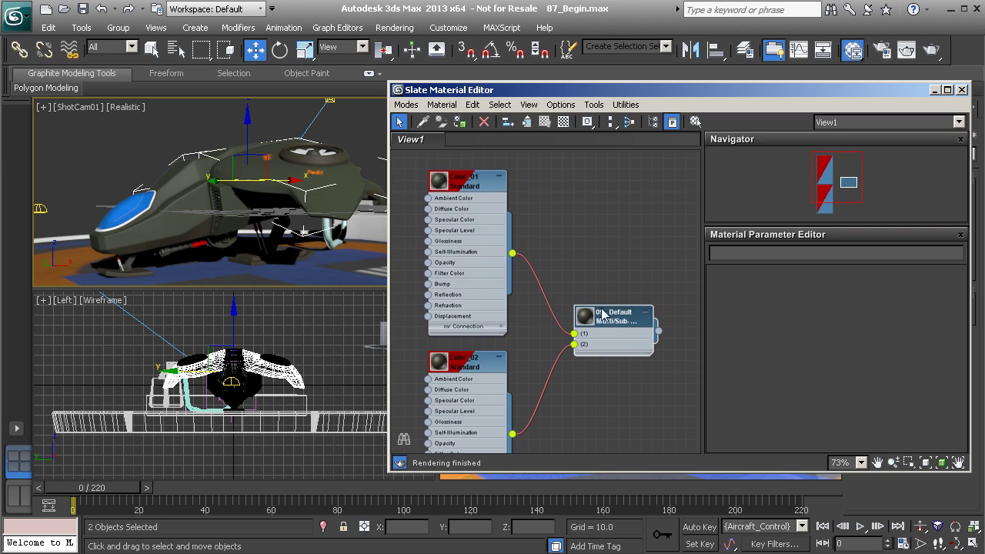
Spread out the Color_01, Color_02 and Multi/Sub-Object nodes to make room between them.
drag(610, 318, 650, 318)
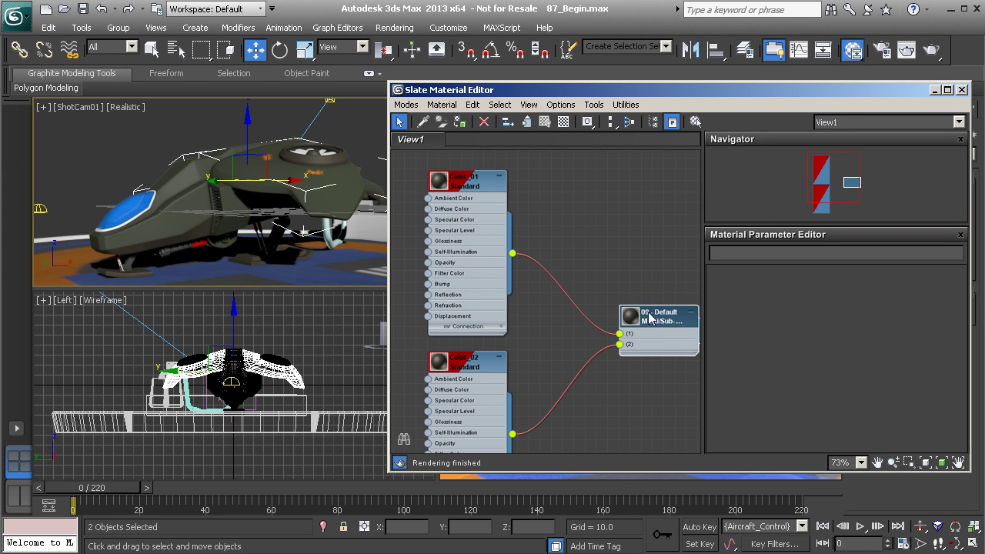
middle_drag(565, 248, 557, 257)
drag(473, 187, 473, 177)
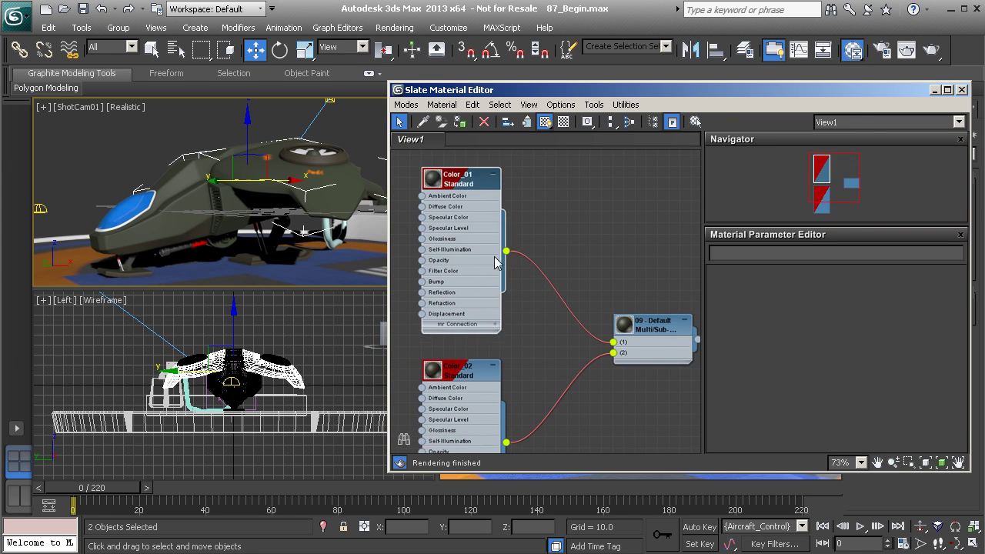
middle_drag(497, 258, 515, 174)
drag(484, 282, 484, 293)
middle_drag(557, 275, 480, 297)
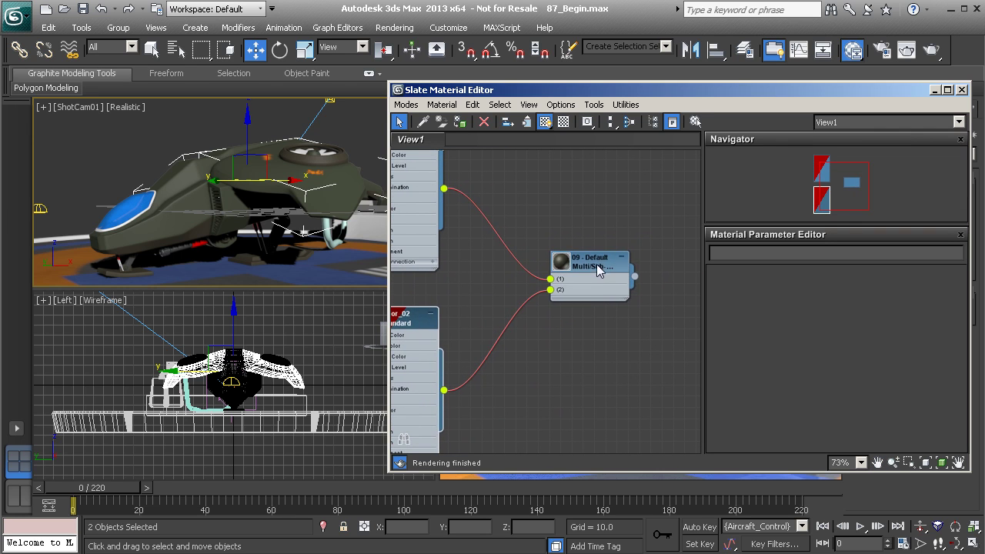
drag(600, 264, 629, 271)
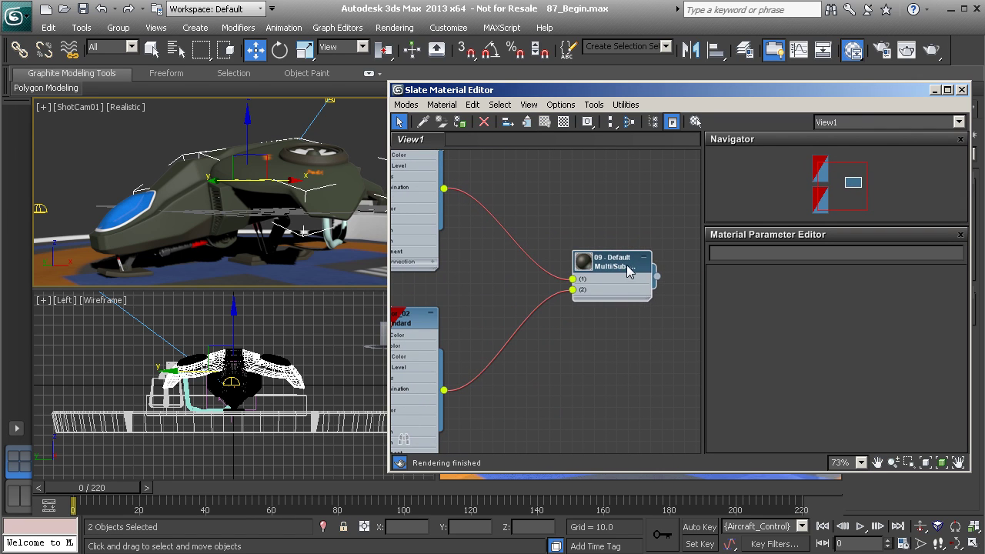
middle_drag(524, 219, 616, 271)
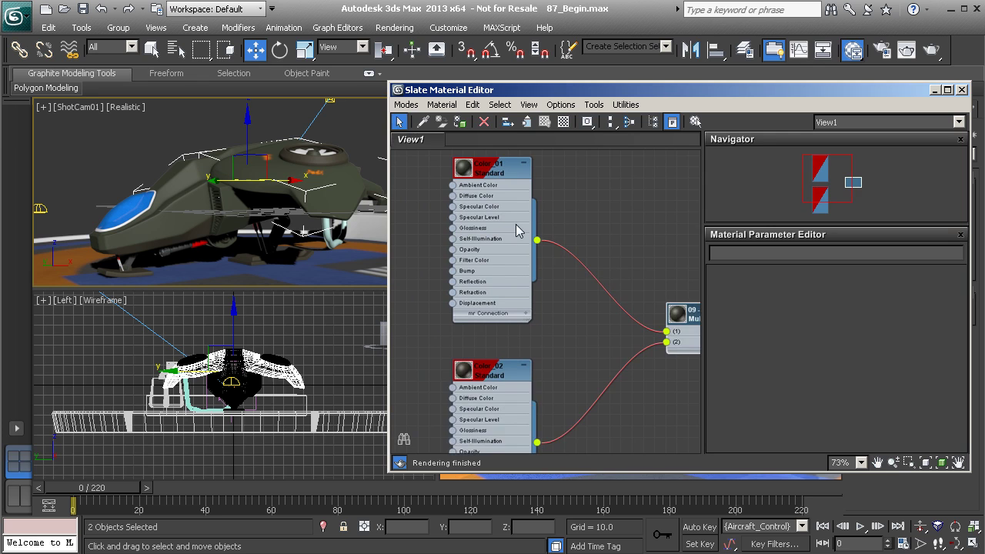
middle_drag(517, 230, 603, 260)
Add a mental ray Arch & Design material to the view and place it beside the Color_01 node.
right_click(498, 207)
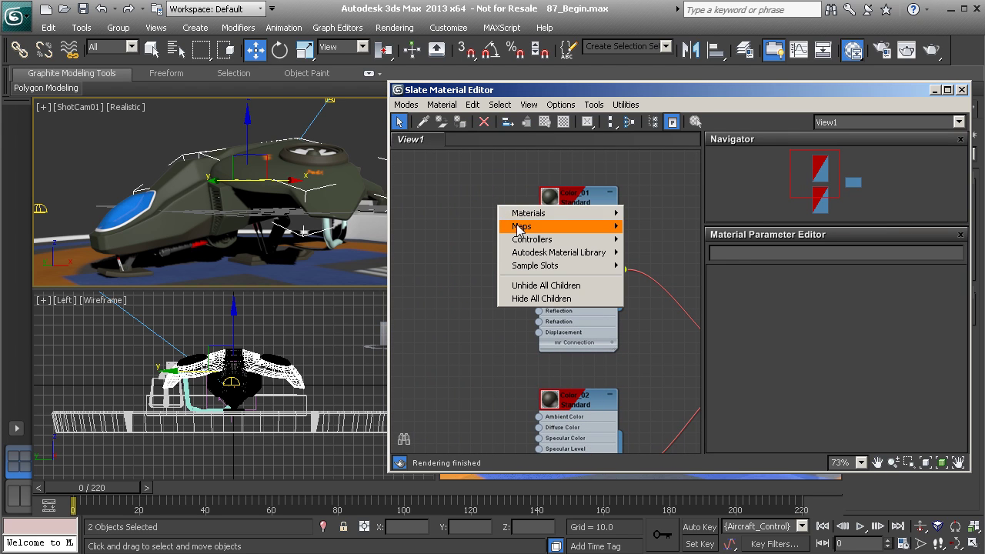
mouse_move(528, 213)
mouse_move(464, 227)
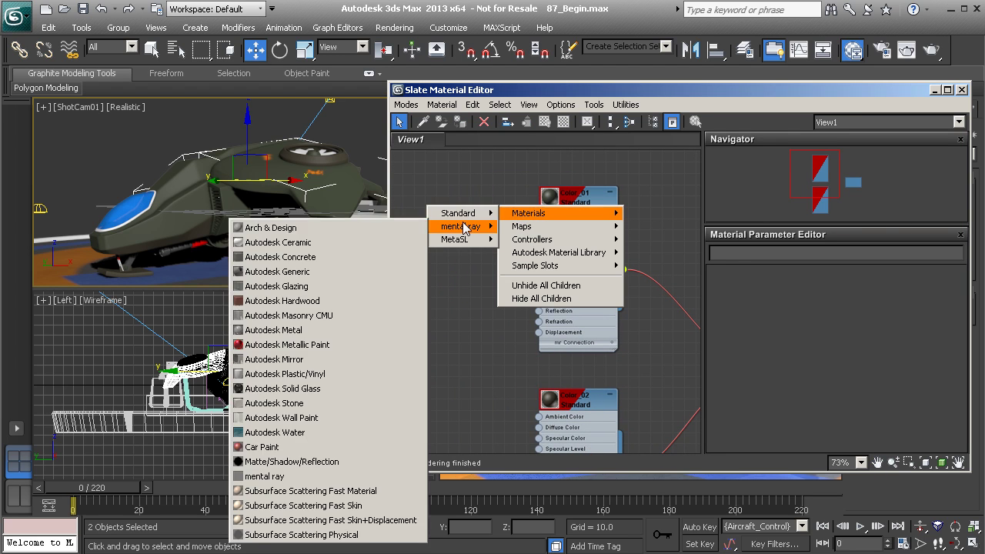
click(270, 228)
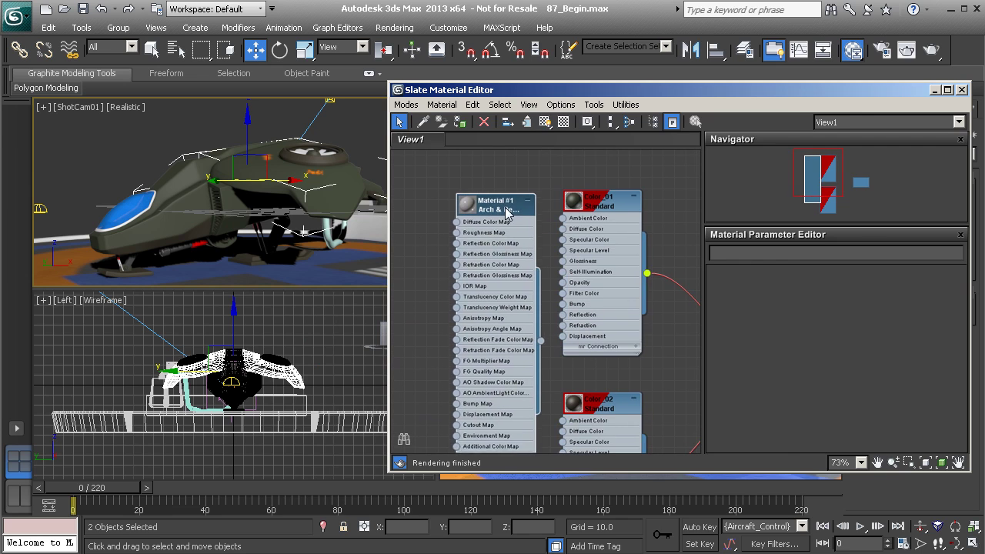
drag(506, 207, 500, 204)
Copy the ambient color of Color_01 and paste it into the diffuse color of the new Arch & Design material.
double_click(612, 210)
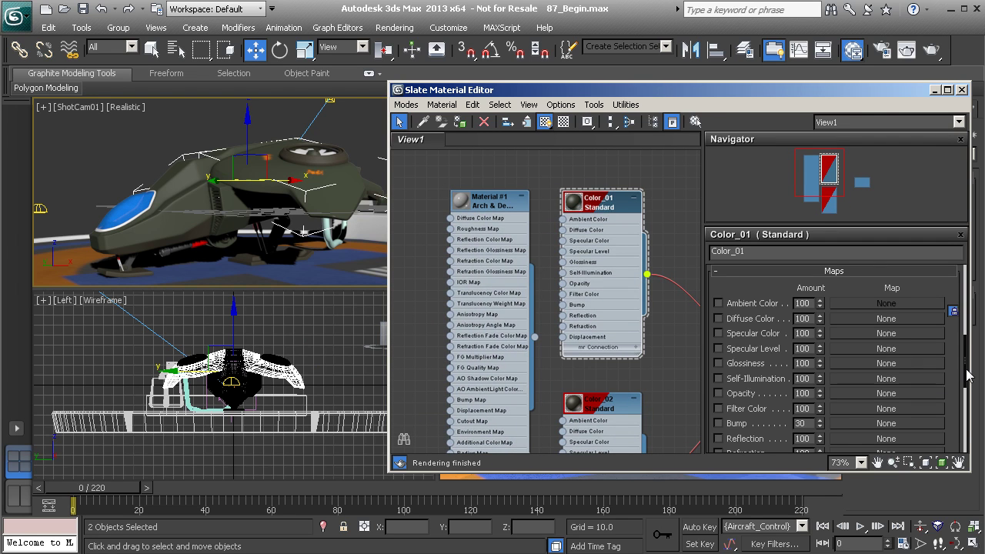
drag(968, 375, 964, 299)
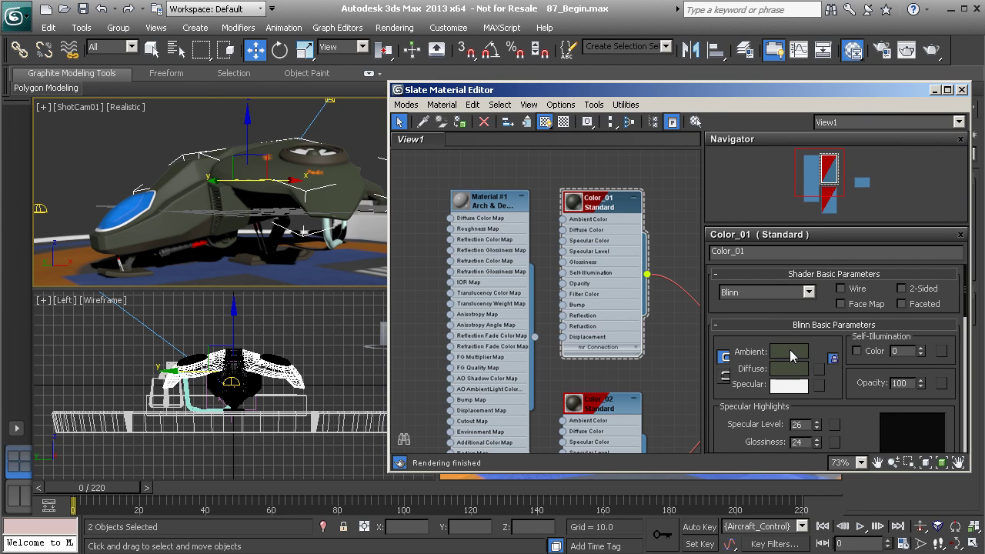
right_click(792, 354)
click(799, 357)
double_click(499, 202)
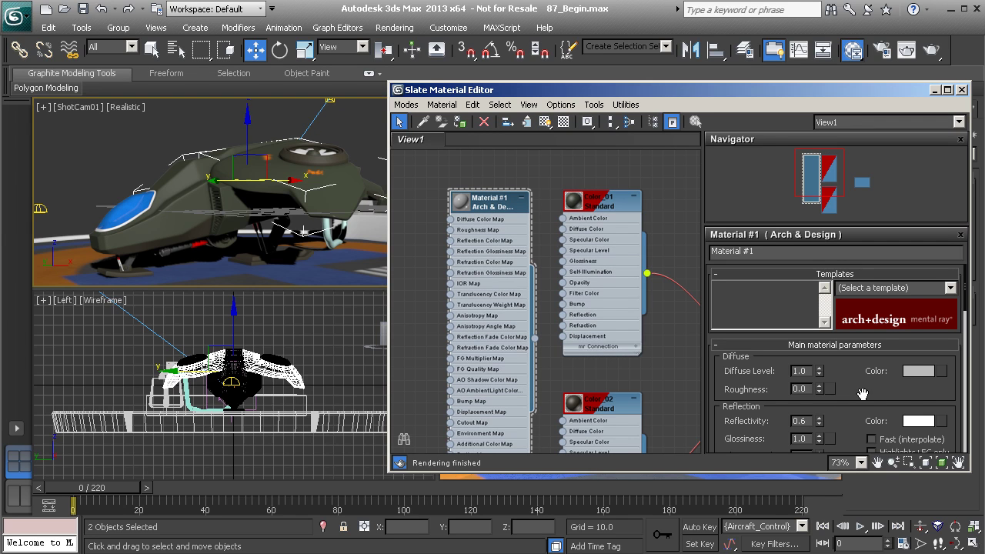
right_click(919, 370)
click(926, 388)
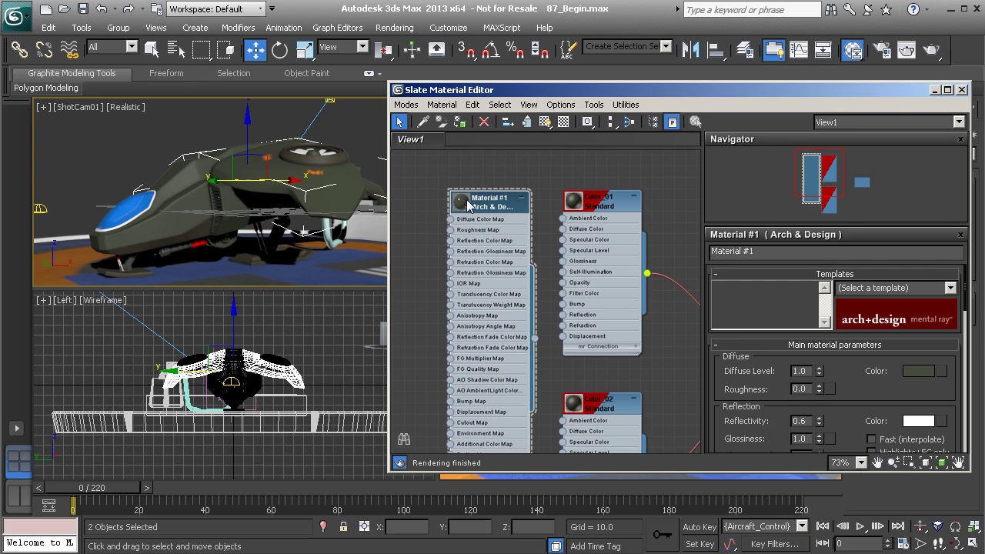
Set the Arch & Design material's reflectivity to 0.4, enlarge its node preview, and enable Highlights+FG only.
drag(861, 399, 842, 391)
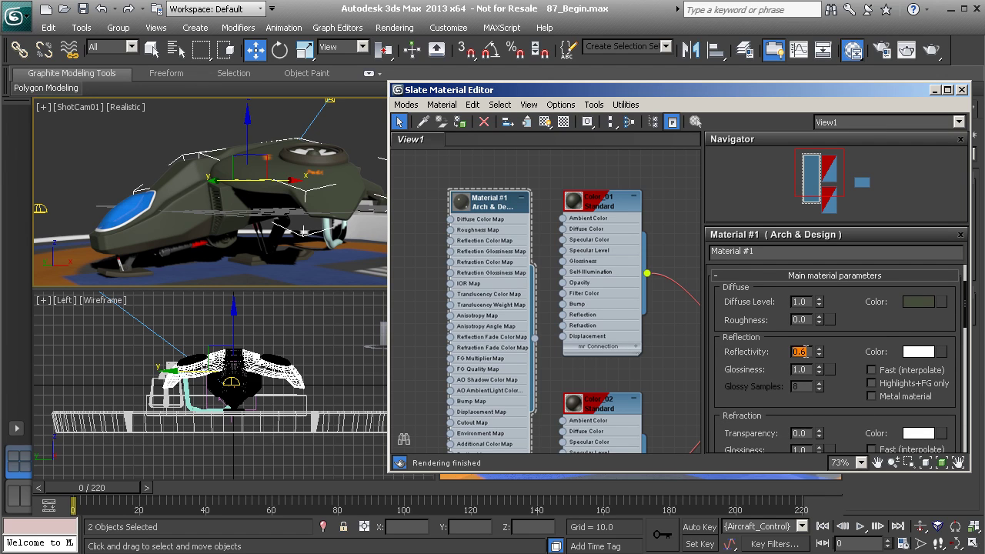
double_click(461, 202)
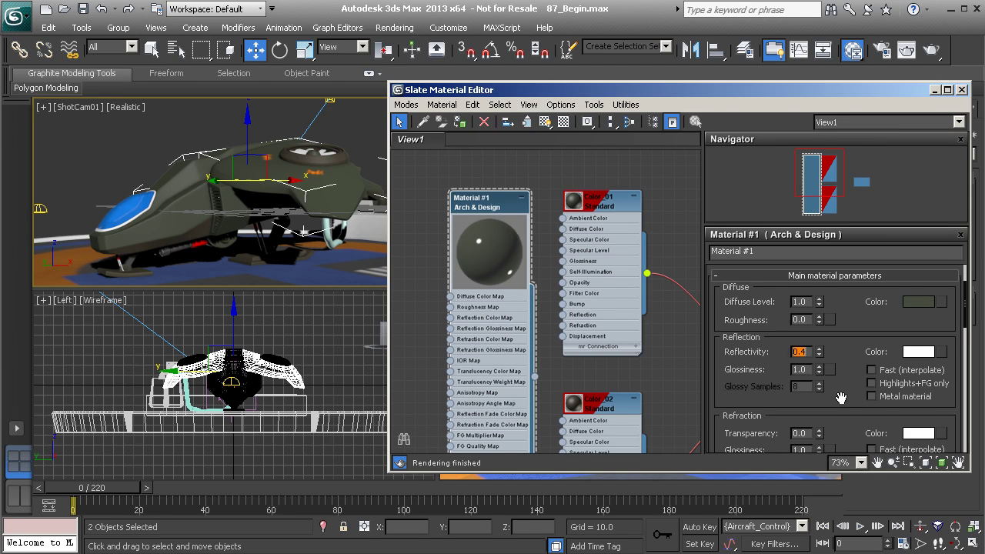
scroll(838, 395, down, 2)
click(896, 360)
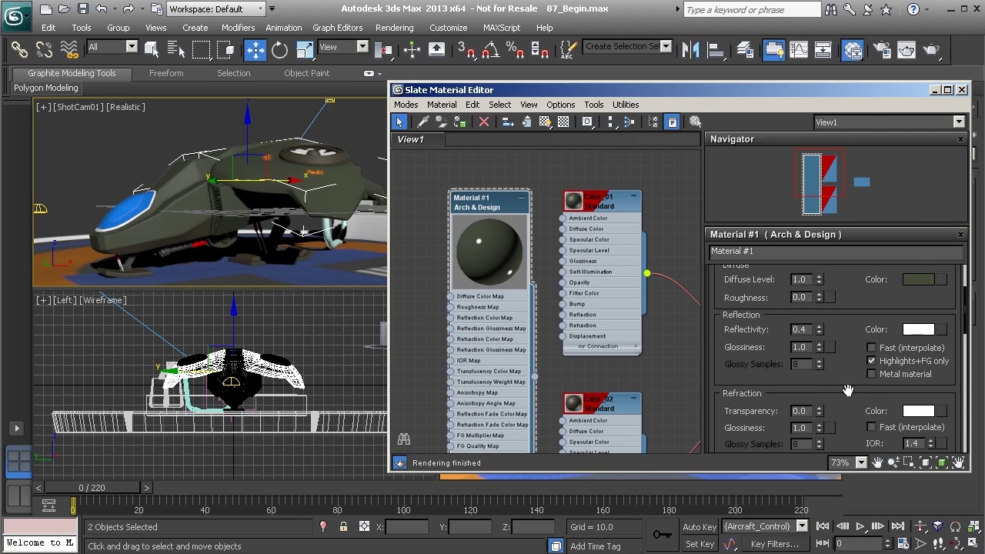
Set the material's BRDF to By IOR (fresnel reflections) and shrink its node preview back to a thumbnail.
scroll(846, 387, down, 6)
scroll(842, 369, down, 2)
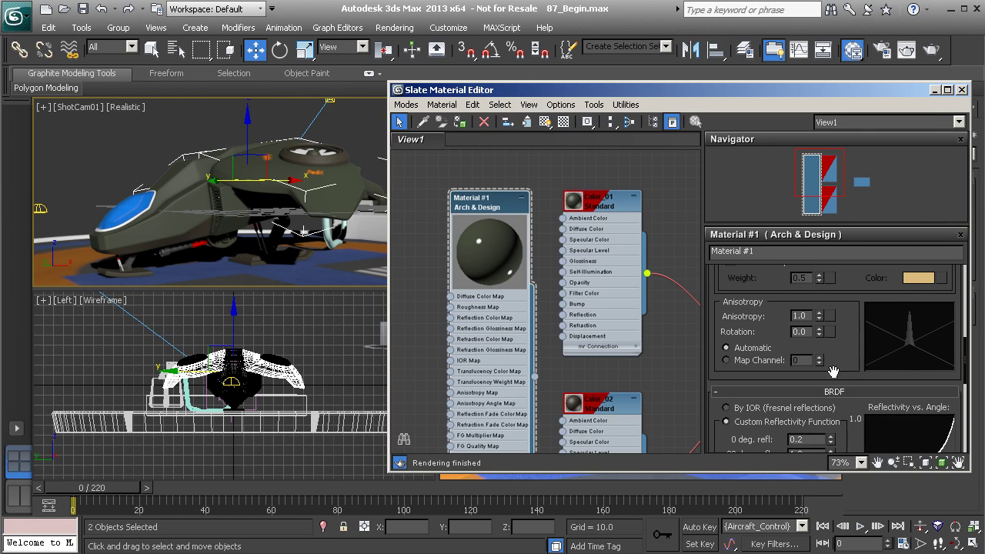
click(793, 410)
middle_drag(532, 224, 495, 249)
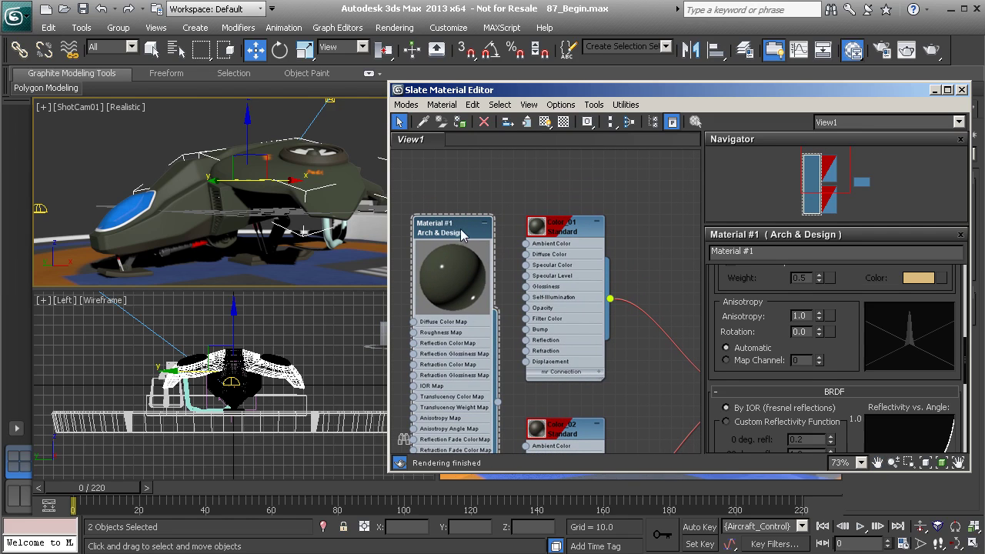
double_click(455, 260)
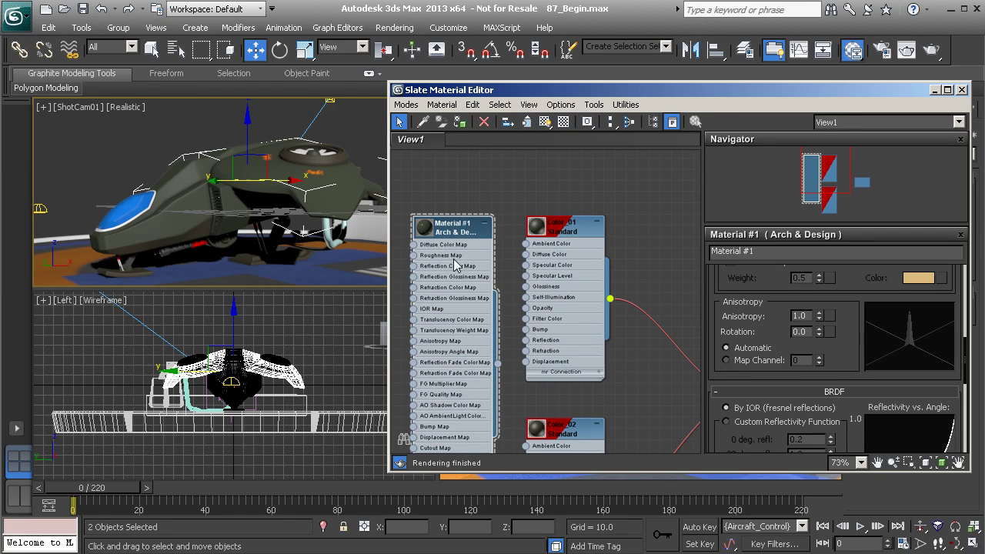
Wire the Arch & Design material into slot 1 of the Multi/Sub-Object node and move the disconnected Color_01 node aside.
middle_drag(486, 241, 466, 235)
drag(443, 224, 447, 182)
middle_drag(542, 325, 508, 302)
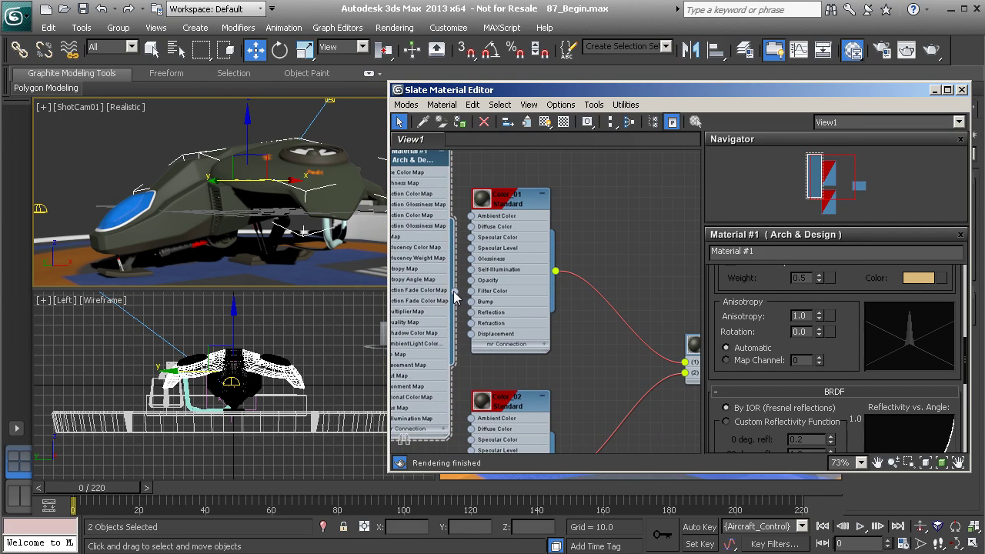
drag(454, 298, 604, 363)
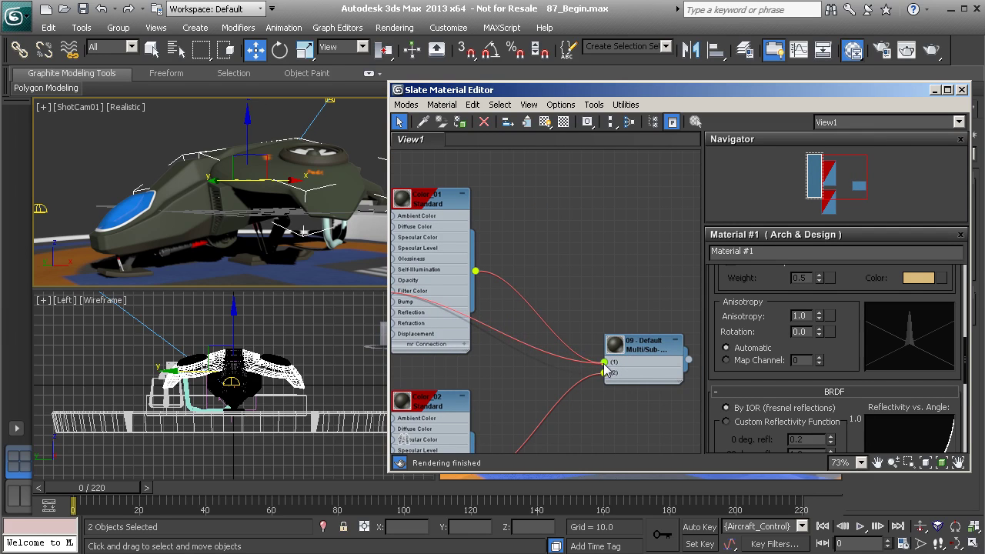
middle_drag(510, 280, 602, 297)
drag(536, 215, 583, 161)
Compare the sample previews of the Color_01 and Arch & Design nodes up close.
middle_drag(515, 182, 583, 260)
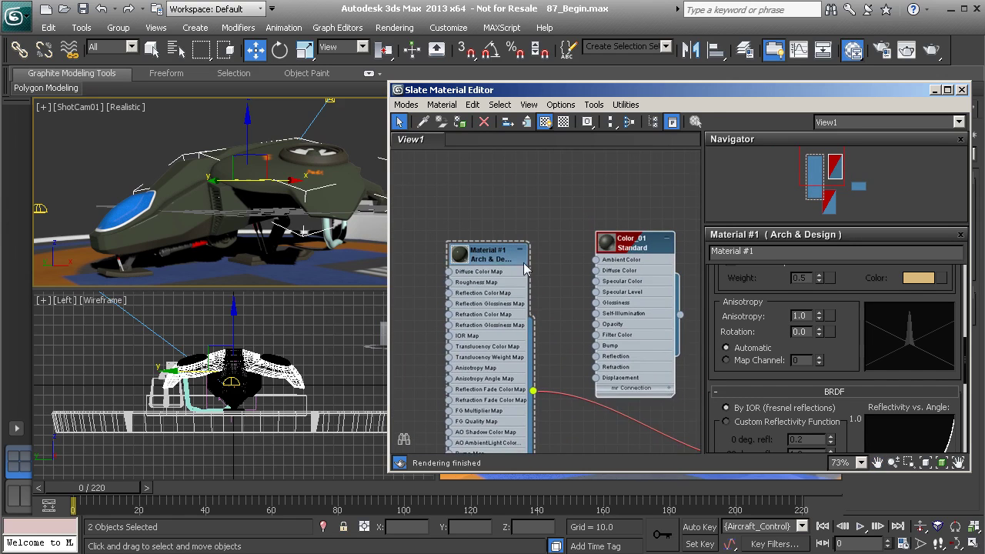
scroll(585, 254, up, 7)
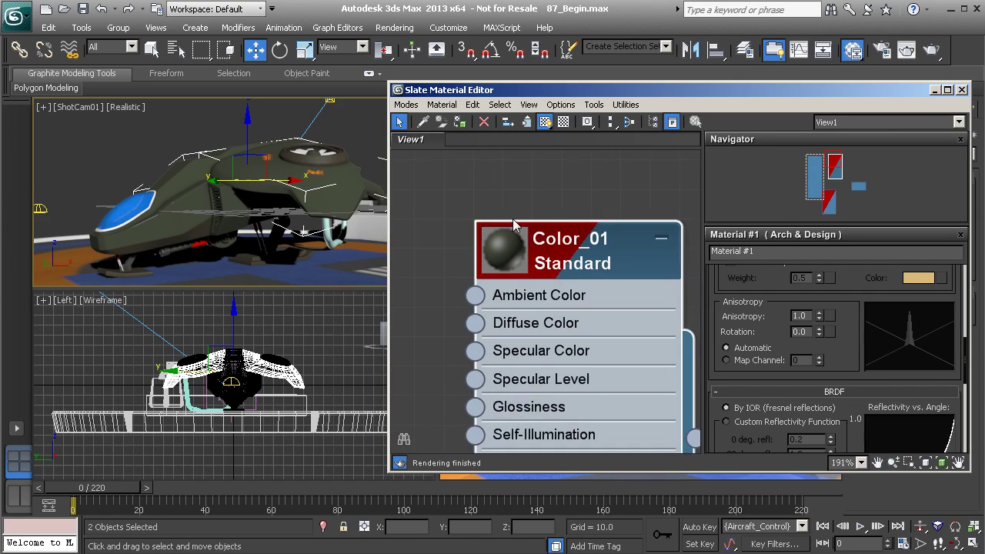
middle_drag(513, 220, 549, 239)
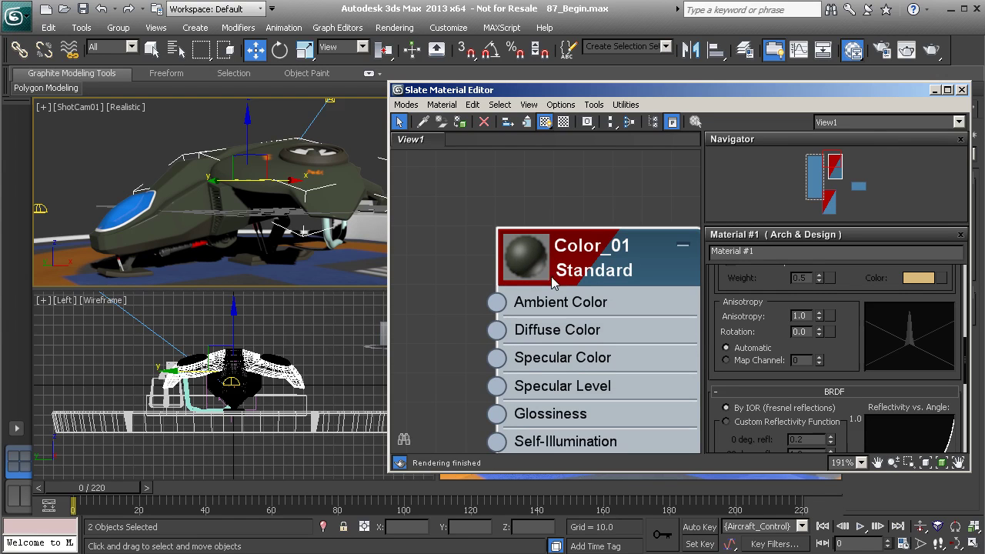
middle_drag(543, 323, 545, 260)
scroll(519, 314, down, 4)
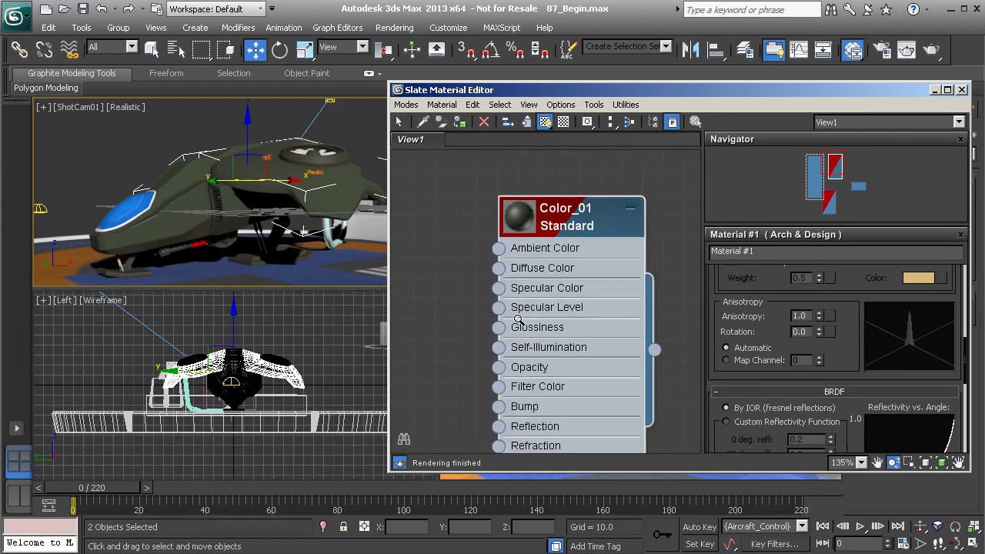
middle_drag(476, 305, 677, 309)
middle_drag(489, 277, 543, 326)
scroll(547, 284, up, 4)
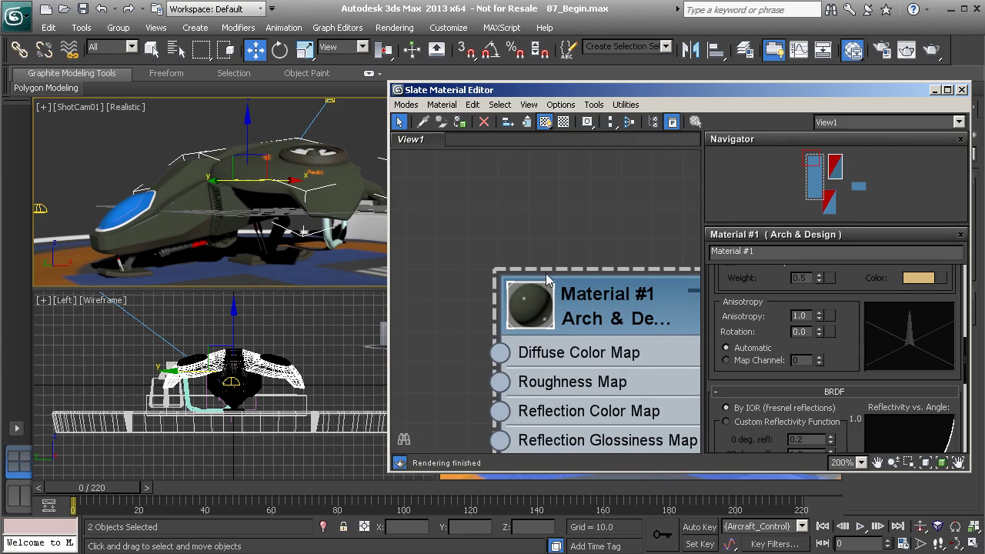
scroll(541, 273, down, 8)
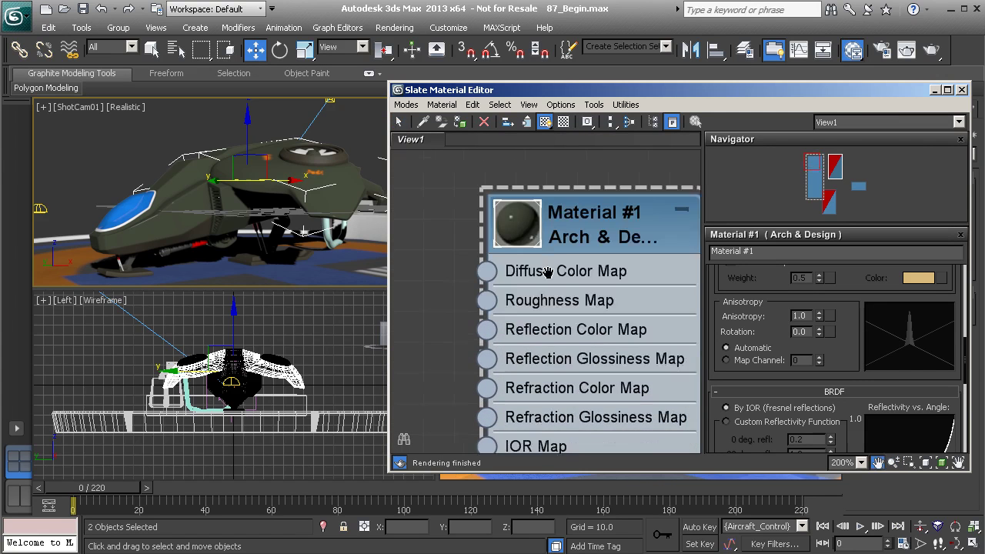
Open the Color_02 Standard material's parameters and copy its ambient color.
middle_drag(638, 413, 534, 257)
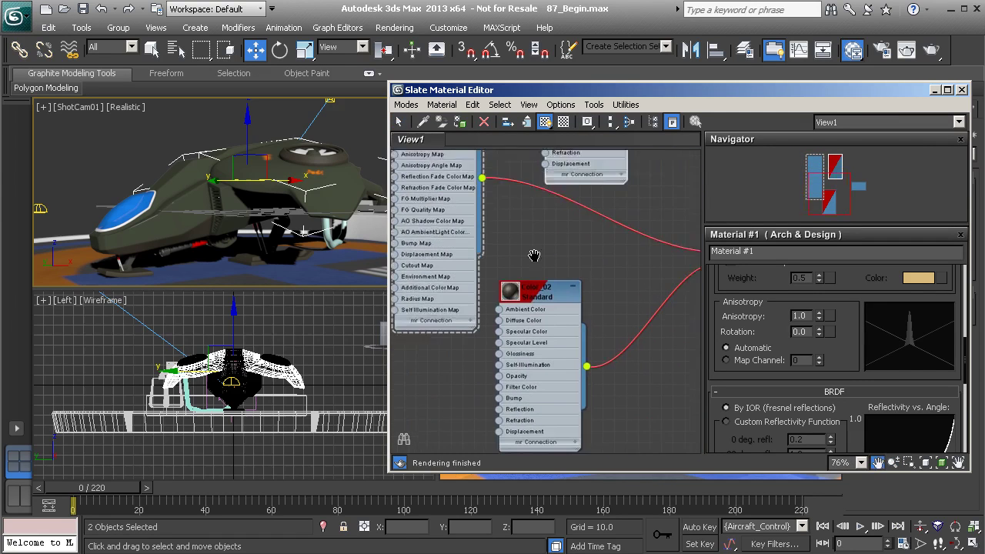
middle_drag(542, 302, 528, 261)
drag(541, 256, 574, 266)
double_click(574, 266)
double_click(573, 265)
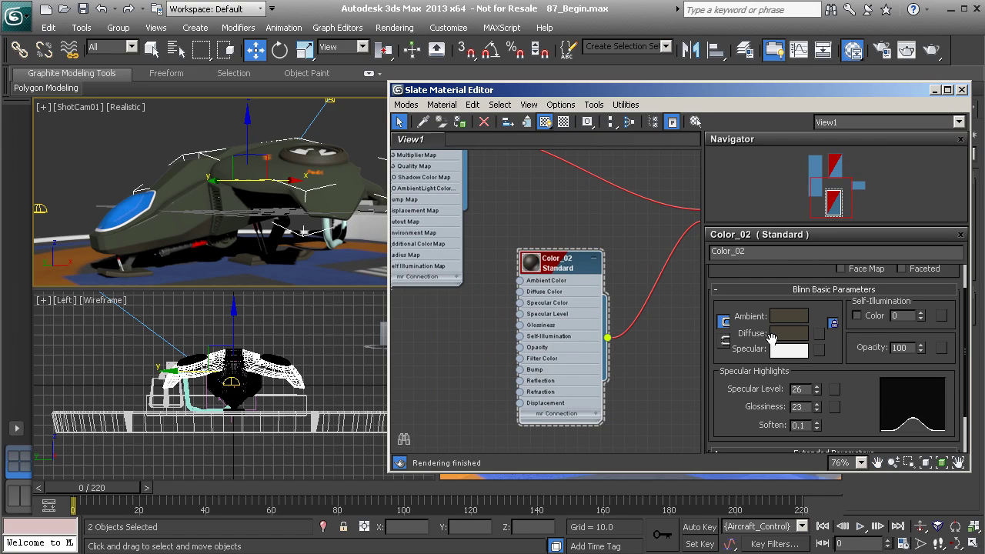
right_click(789, 320)
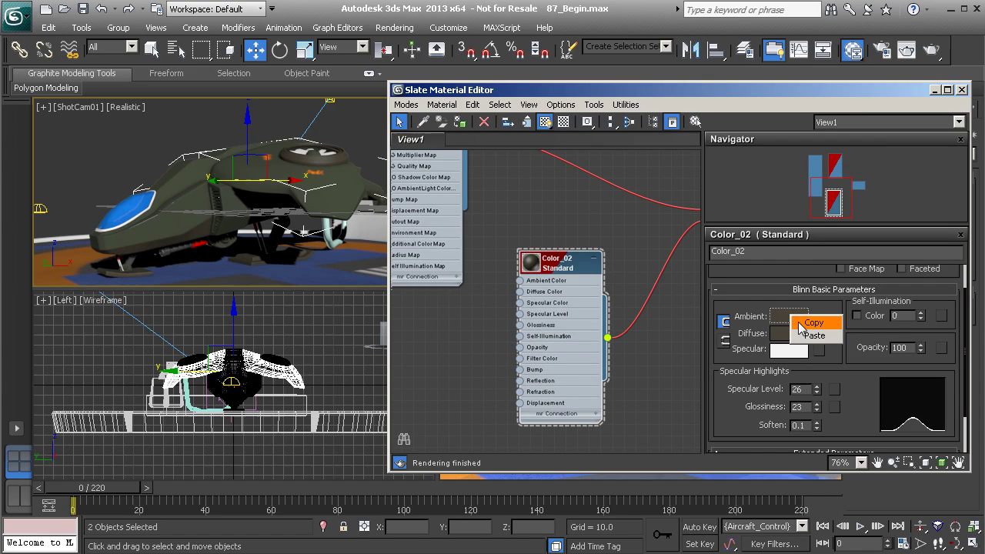
click(802, 323)
Add a mental ray Arch & Design material beside the Color_02 node and open its parameters.
middle_drag(606, 271, 618, 266)
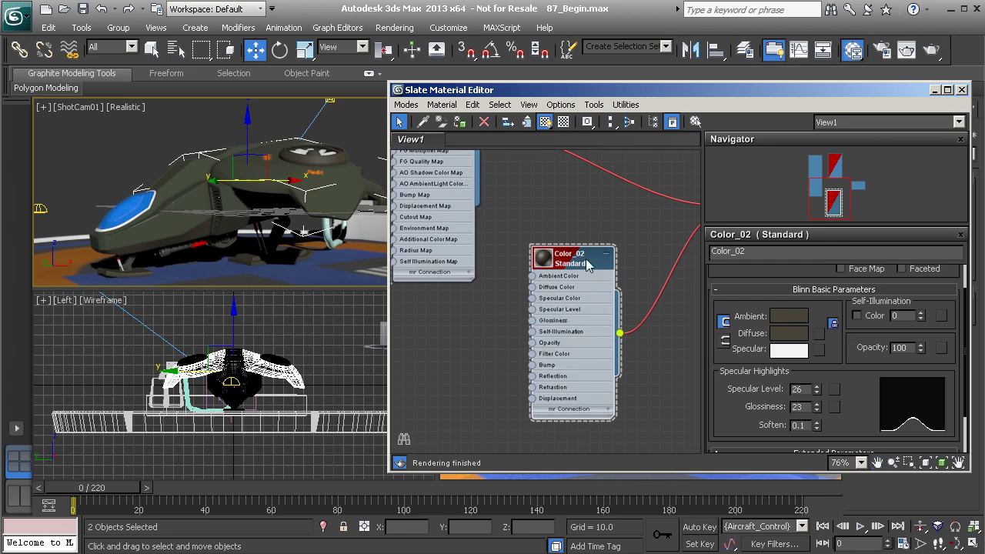
right_click(486, 303)
mouse_move(501, 309)
mouse_move(448, 322)
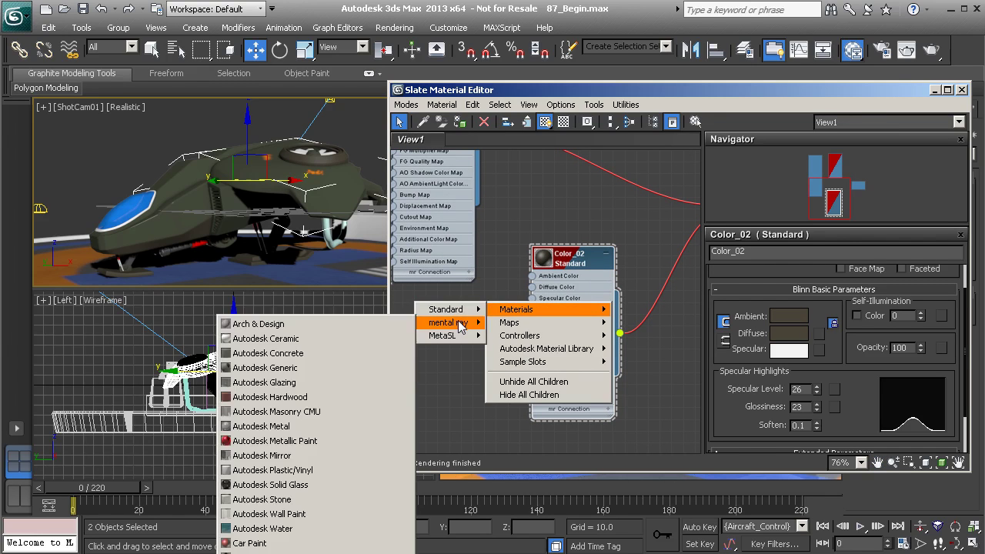
click(370, 322)
middle_drag(491, 327, 498, 327)
click(484, 290)
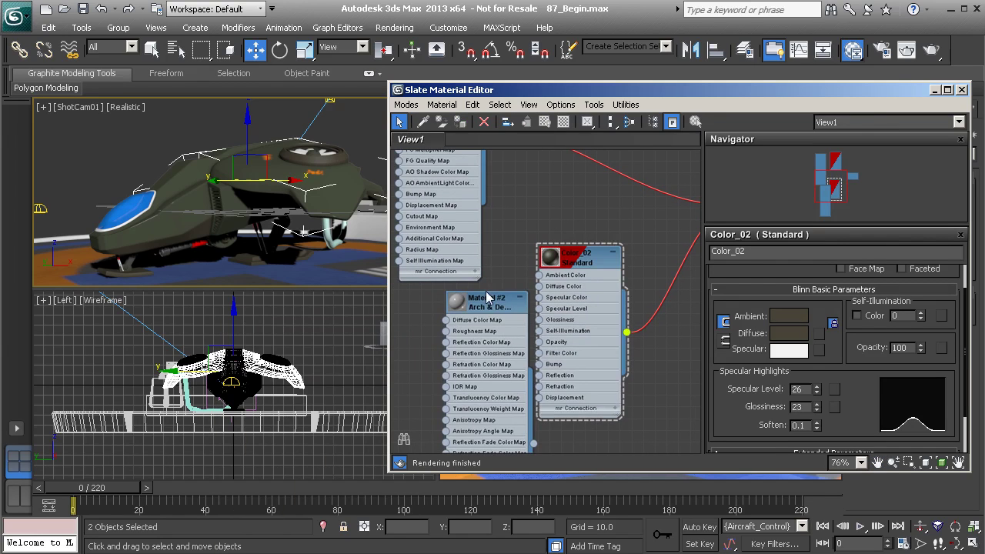
double_click(485, 304)
Paste the copied Color_02 color into the new Arch & Design material's diffuse color.
right_click(909, 376)
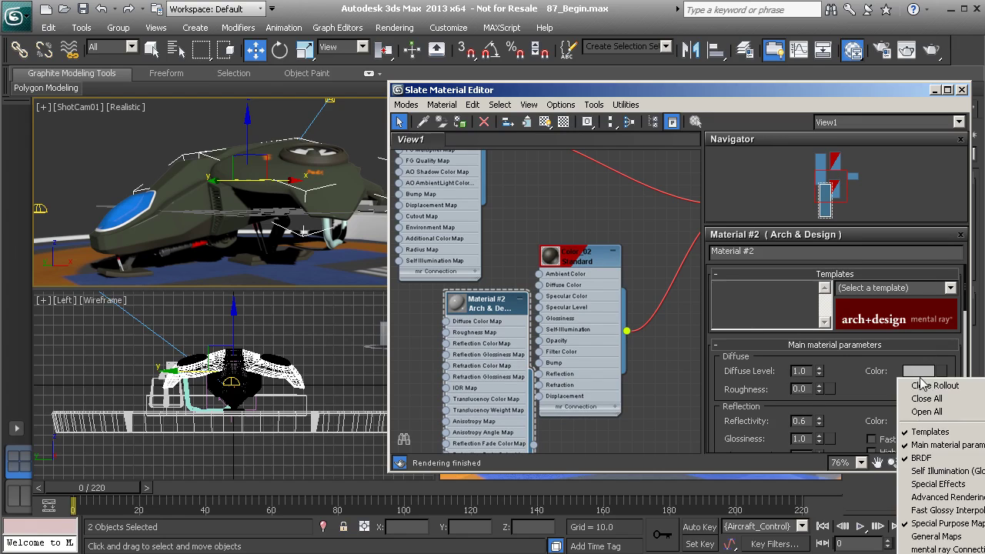
right_click(917, 370)
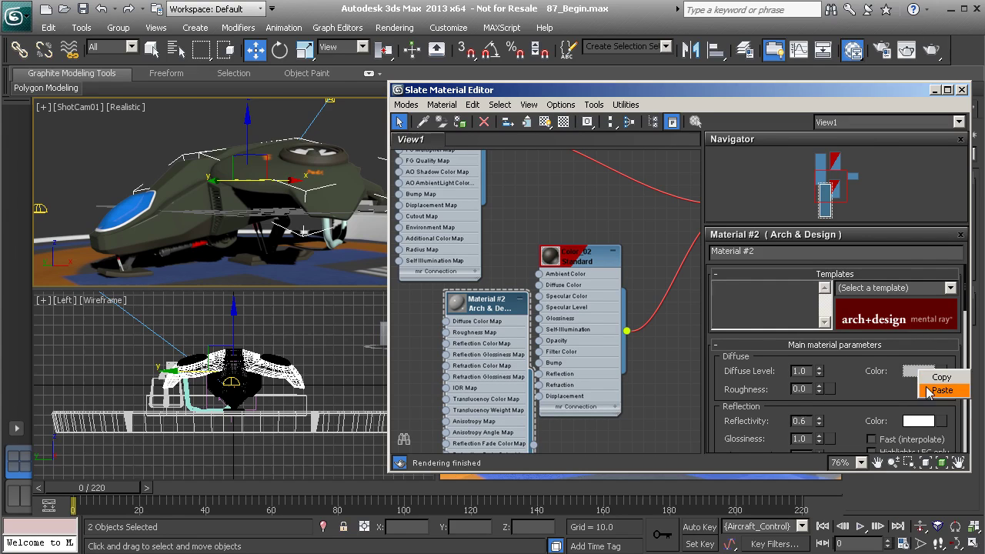
click(940, 391)
Enable Highlights+FG only for the new Arch & Design material and set its BRDF to By IOR (fresnel reflections).
drag(897, 398, 856, 307)
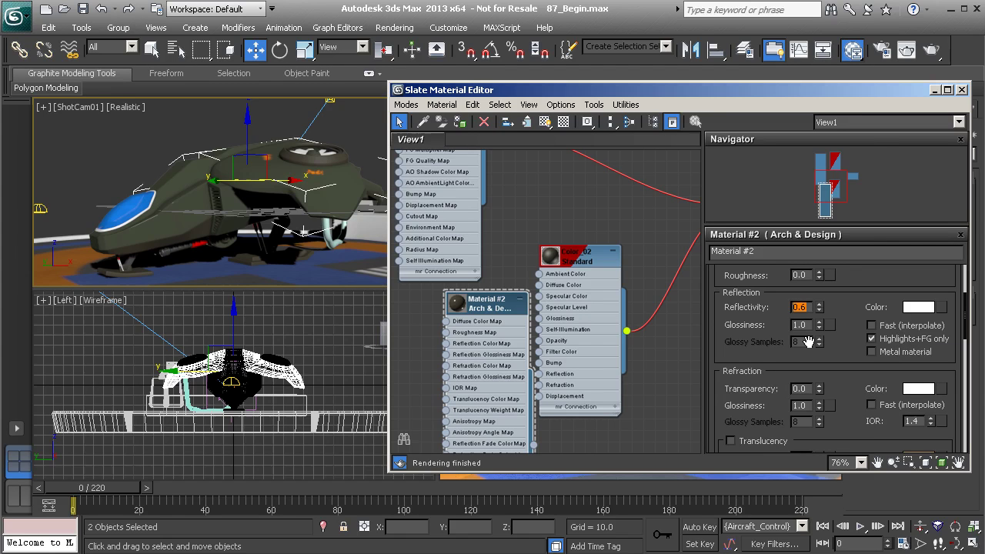
drag(846, 372, 844, 238)
scroll(799, 394, down, 2)
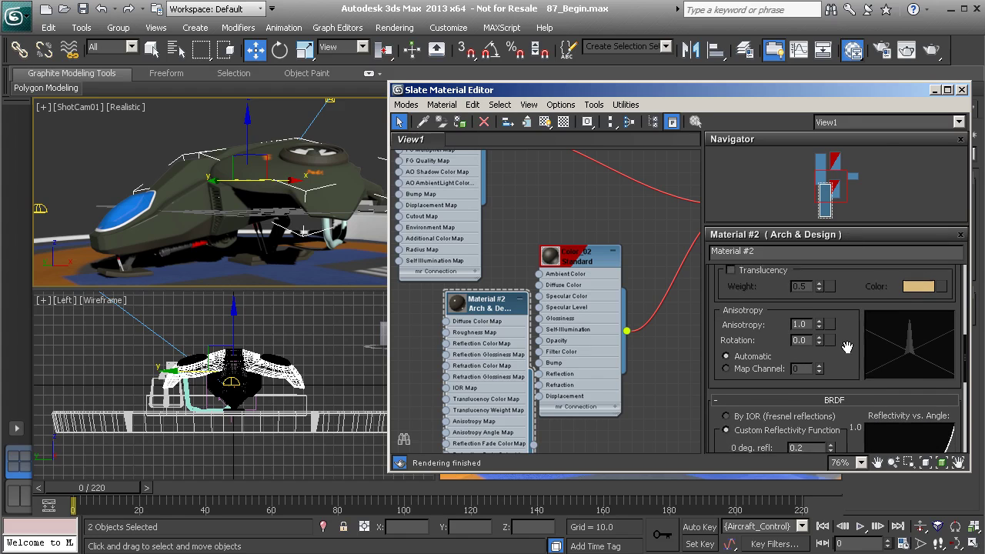
click(783, 409)
Wire the second Arch & Design material into slot 2 of the Multi/Sub-Object node and move the disconnected Color_02 node aside.
middle_drag(628, 299, 585, 324)
middle_drag(541, 355, 533, 340)
drag(456, 319, 444, 296)
drag(472, 436, 676, 231)
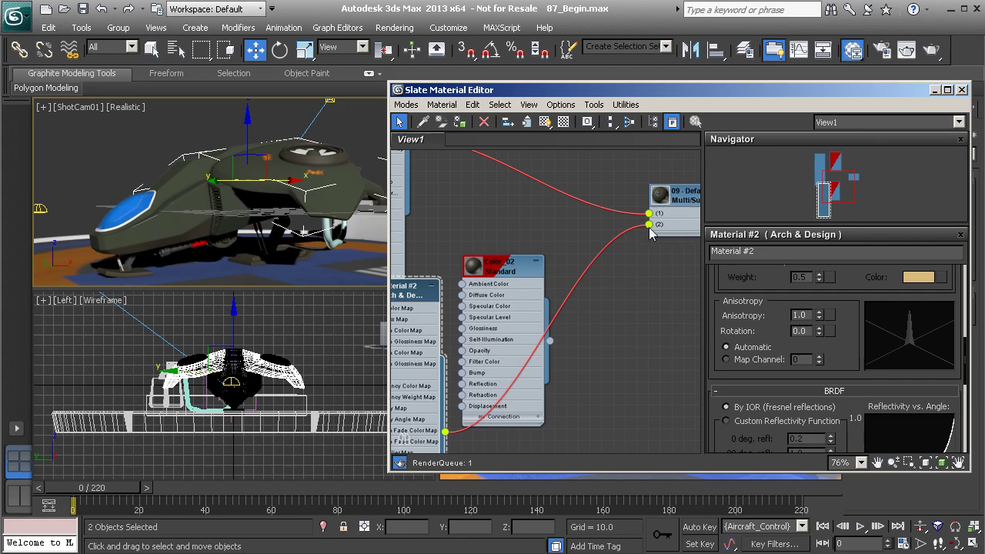
middle_drag(611, 245, 531, 317)
drag(580, 257, 546, 270)
middle_drag(462, 286, 580, 287)
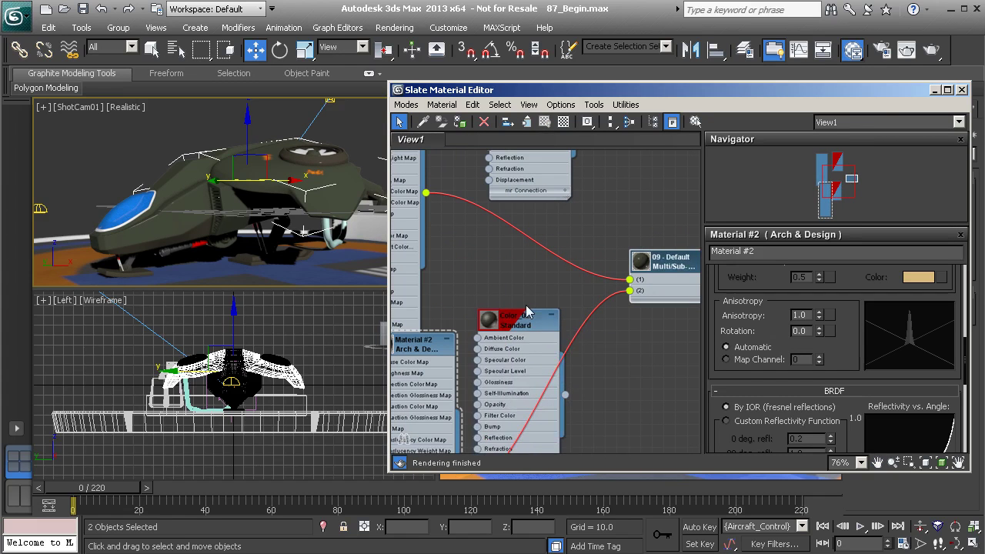
drag(514, 321, 584, 344)
Render the ShotCam01 view to check the aircraft body's new materials.
click(931, 49)
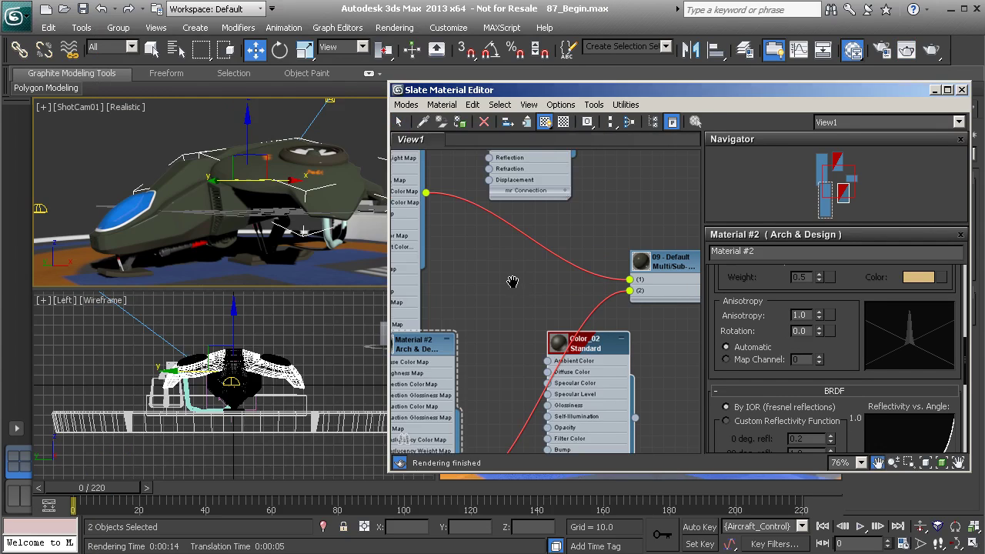
scroll(562, 265, up, 3)
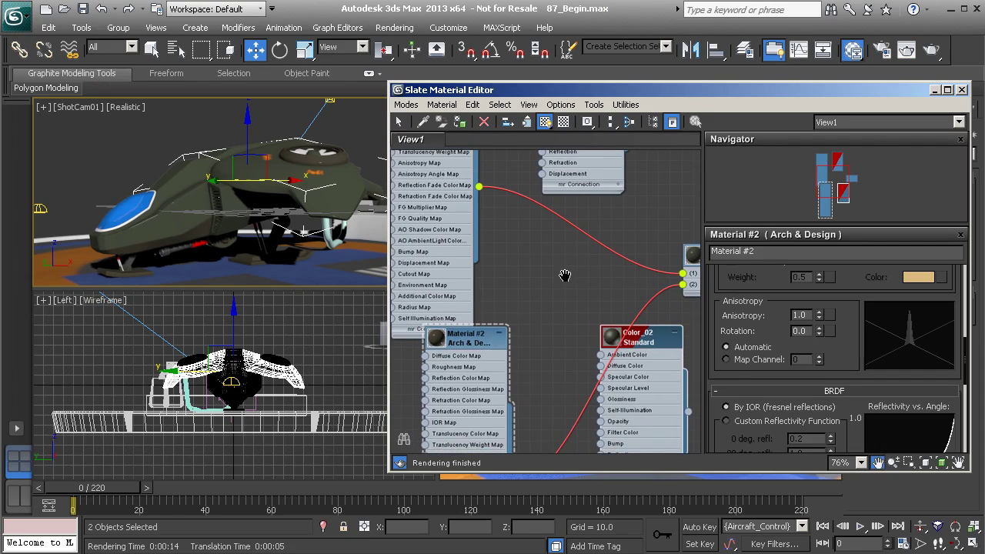
ctrl+alt+middle_drag(561, 262, 551, 317)
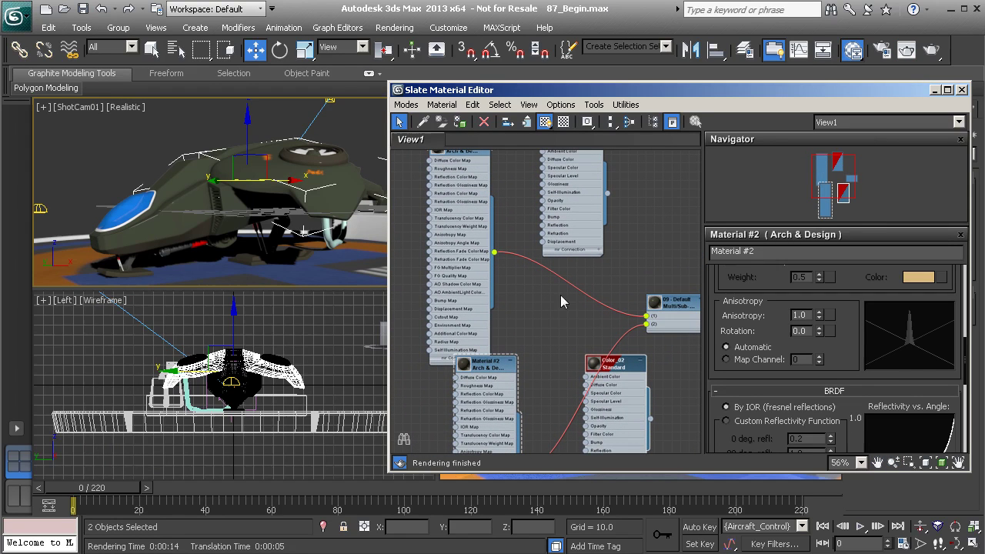
Clear all nodes from the View1 node view.
click(472, 105)
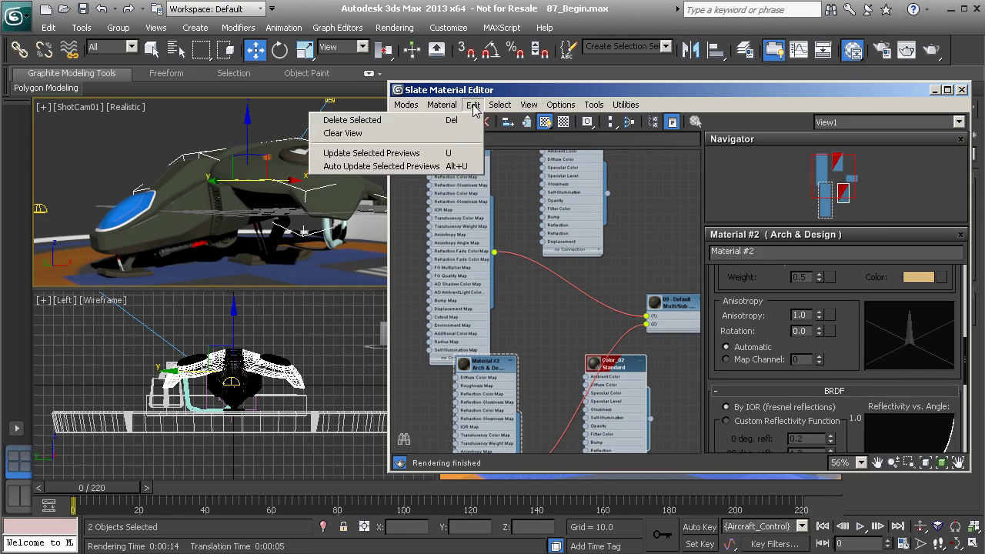
click(454, 131)
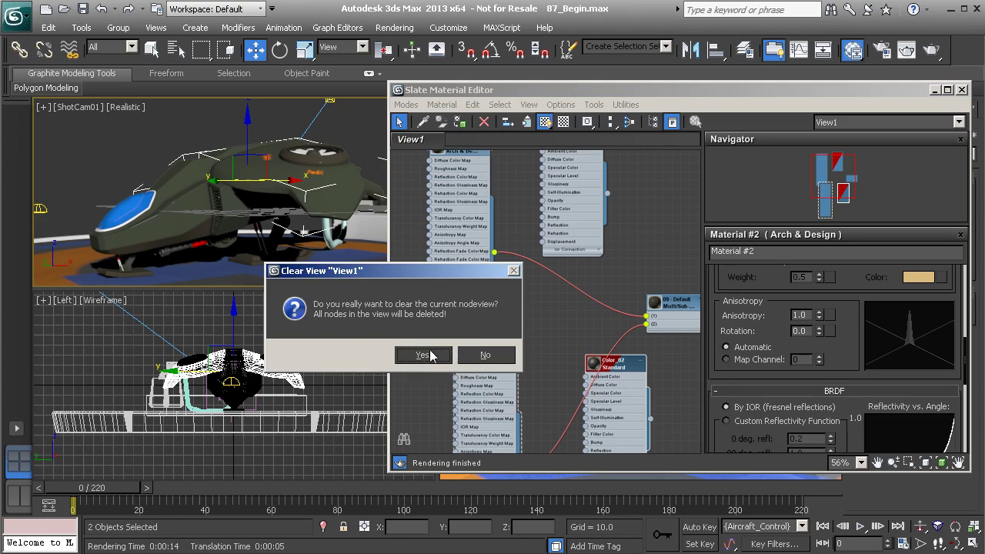
click(422, 355)
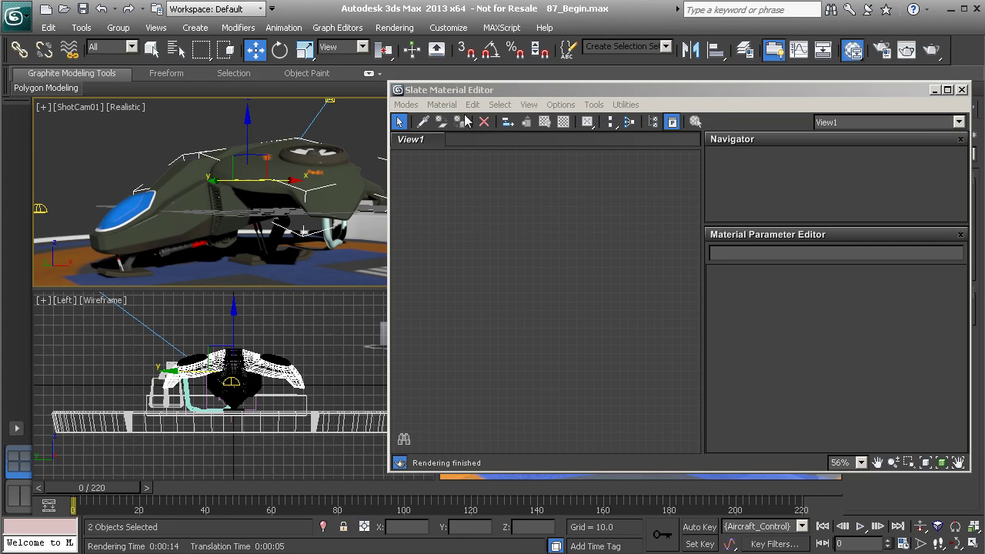
Move the Slate Material Editor off the aircraft's tail and pick the tail's material from the ShotCam01 viewport.
click(422, 122)
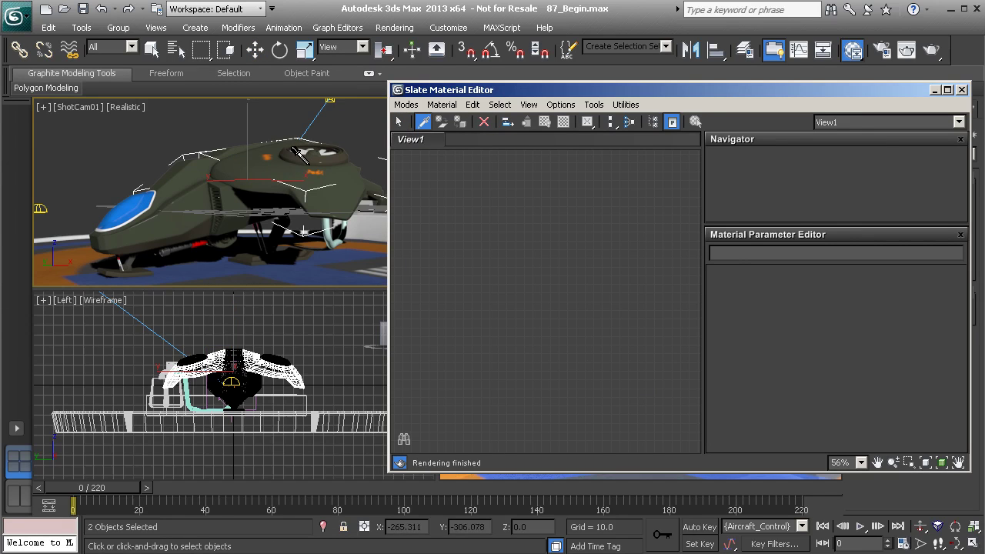
drag(475, 91, 518, 92)
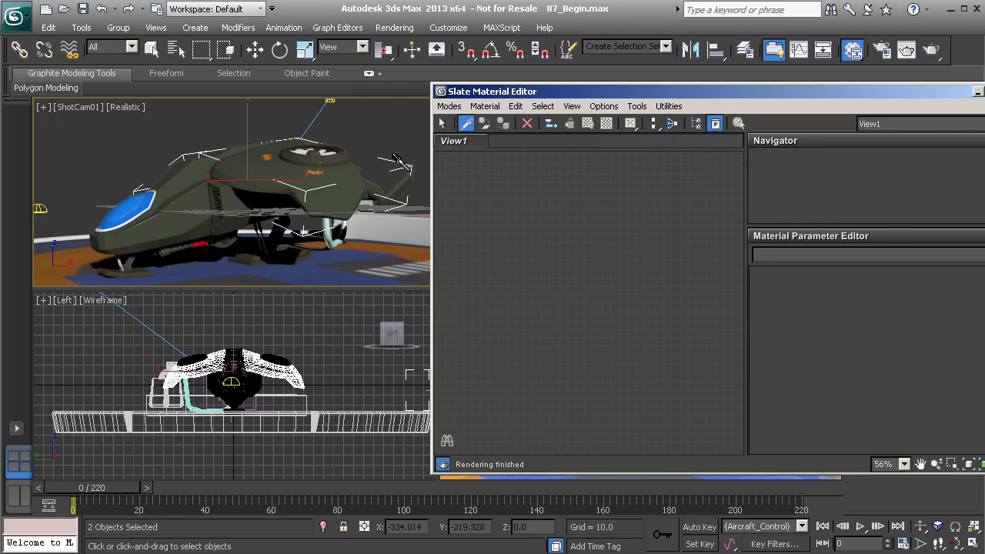
click(390, 187)
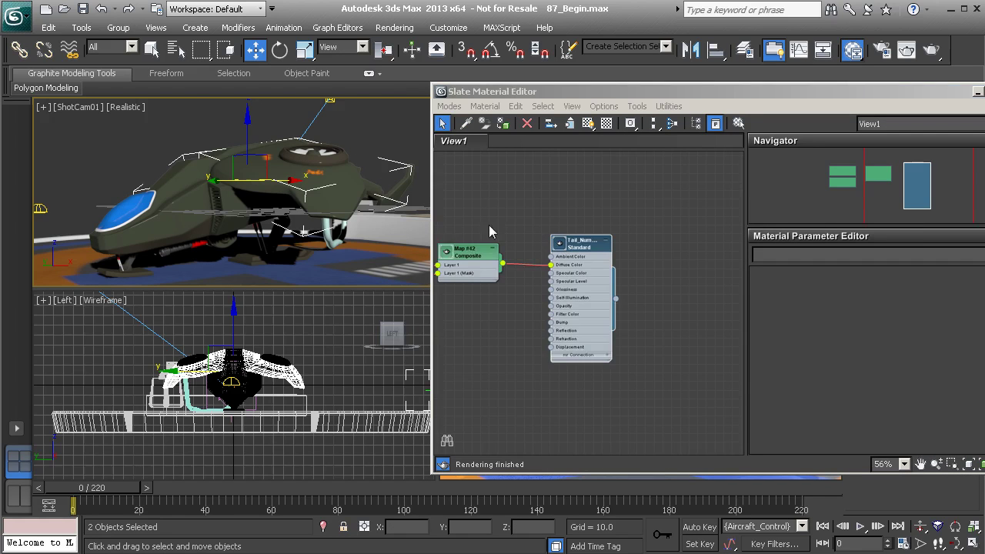
Examine the Tail_Numbers material's bitmap and Composite map nodes, its sample preview, and its Blinn basic parameters.
middle_drag(500, 230, 642, 291)
scroll(547, 240, up, 5)
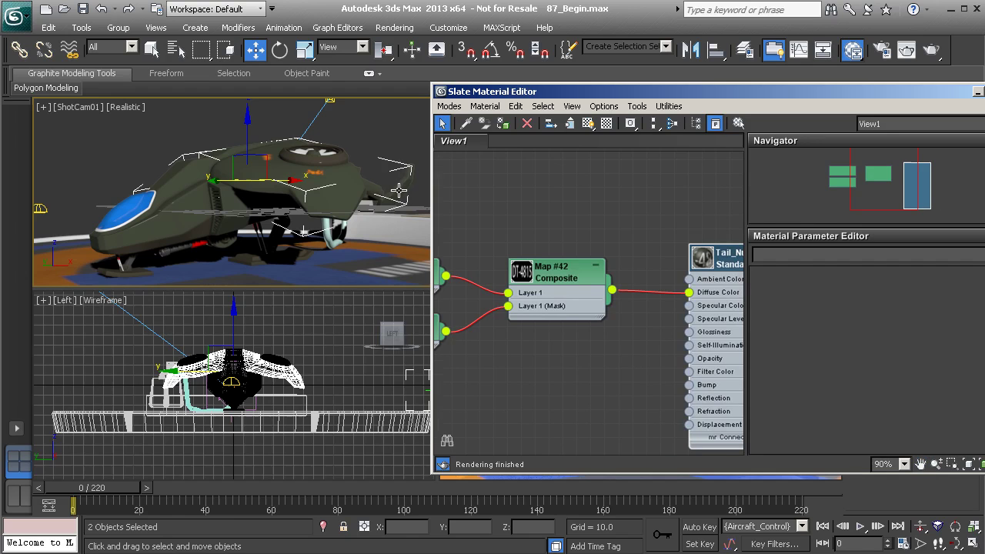
middle_drag(577, 248, 688, 246)
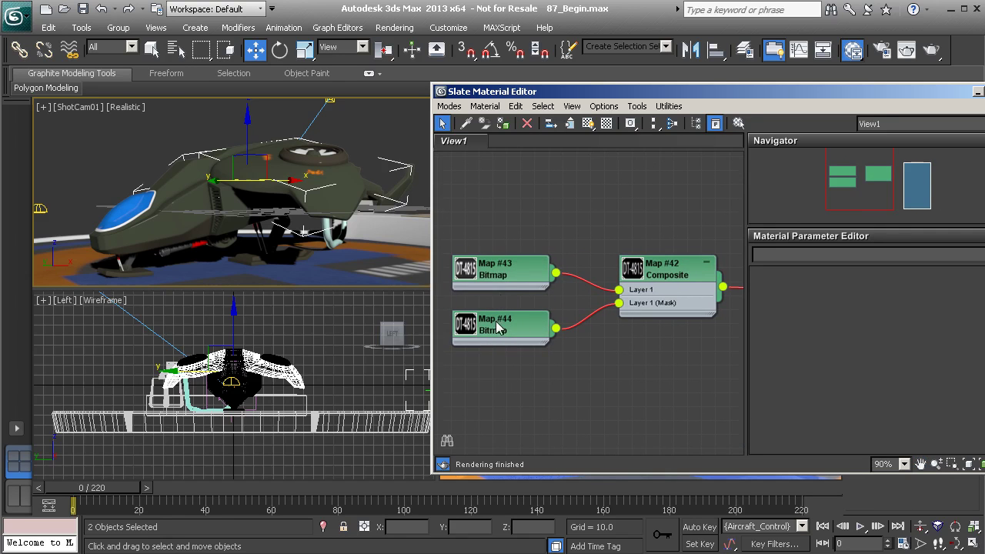
middle_drag(603, 308, 480, 314)
ctrl+alt+middle_drag(581, 377, 427, 279)
middle_drag(528, 287, 664, 260)
middle_drag(570, 258, 521, 293)
scroll(572, 264, up, 4)
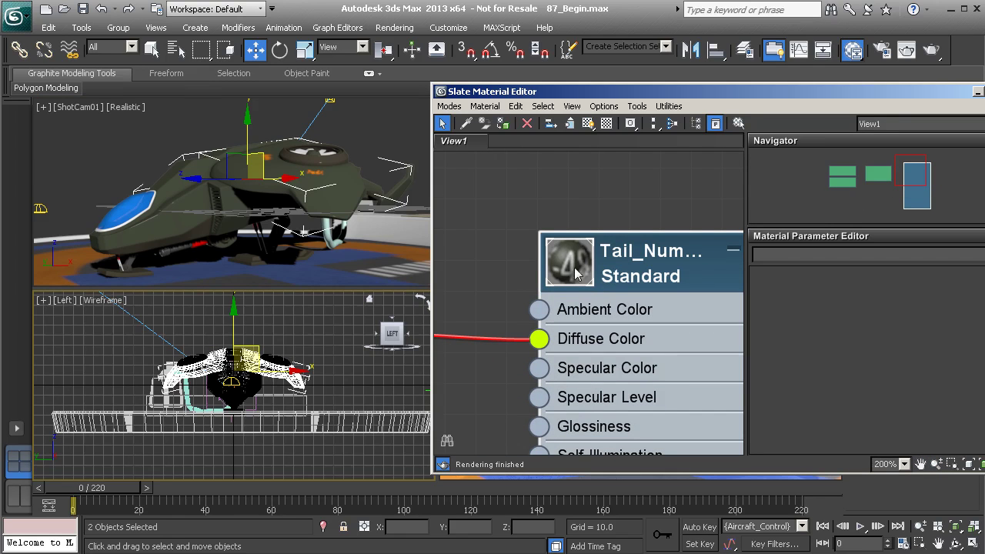
middle_drag(477, 240, 738, 225)
middle_drag(554, 214, 497, 196)
middle_drag(640, 210, 478, 213)
double_click(664, 210)
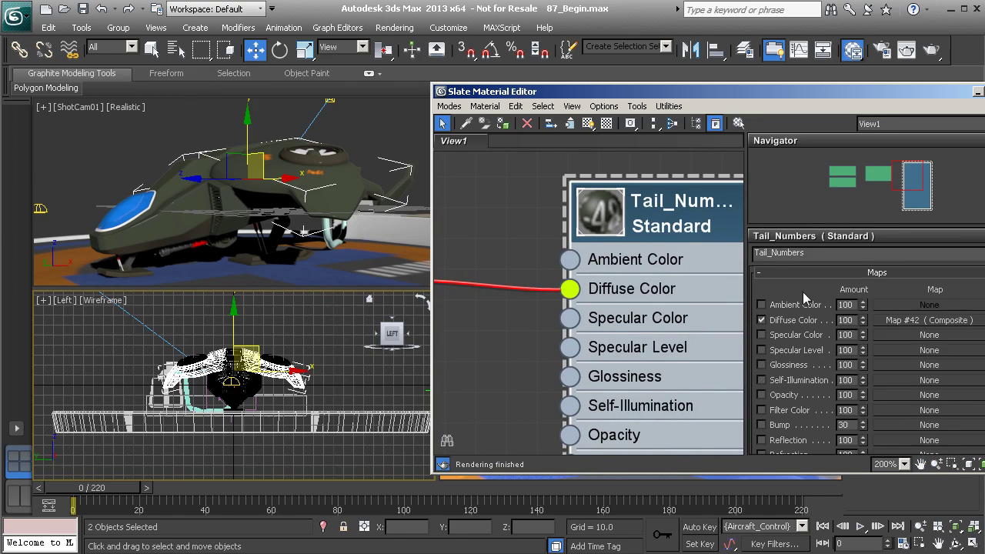
scroll(868, 360, up, 10)
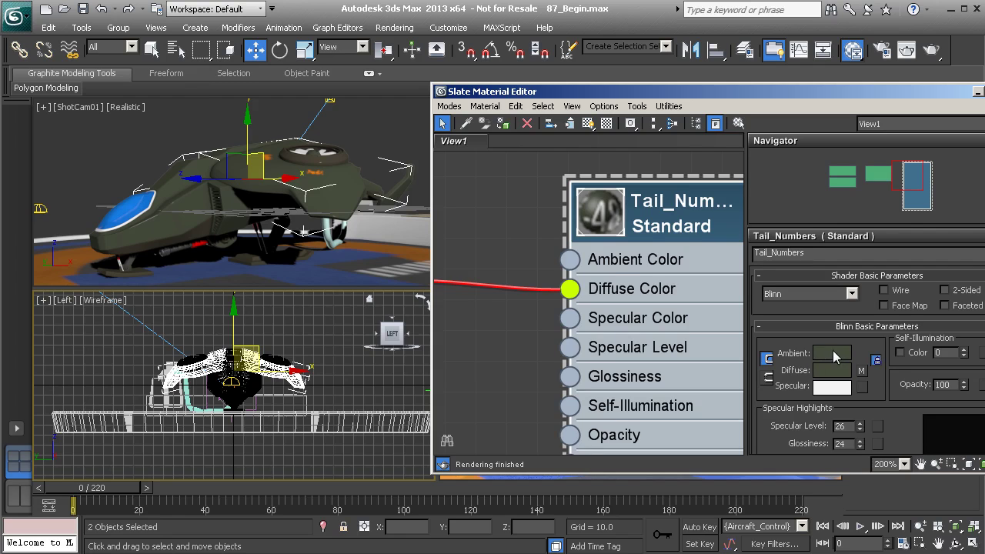
Add a mental ray Arch & Design material and place it below the Composite map node.
middle_drag(537, 248, 624, 241)
scroll(593, 212, down, 2)
middle_drag(565, 277, 635, 263)
scroll(618, 237, down, 1)
scroll(617, 237, down, 1)
right_click(631, 292)
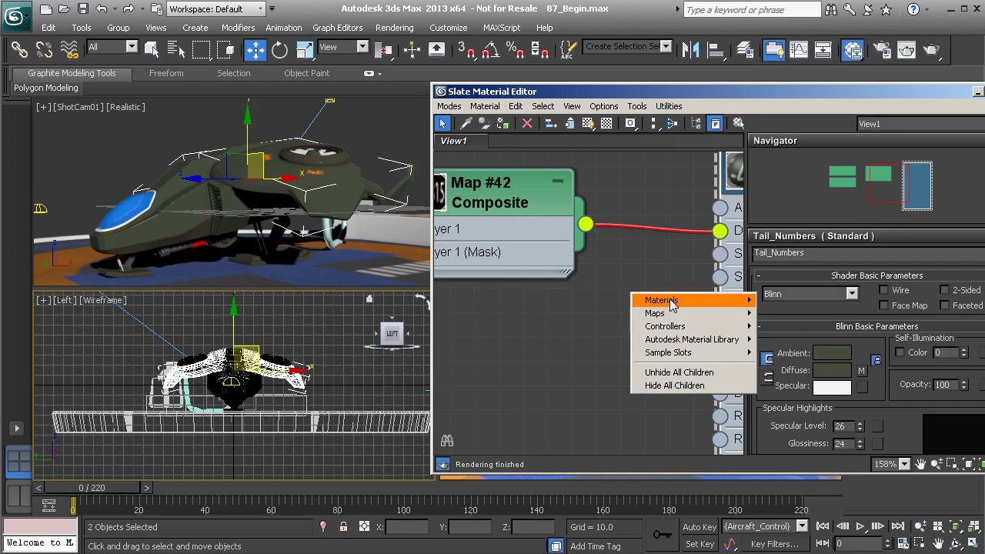
mouse_move(639, 300)
mouse_move(596, 314)
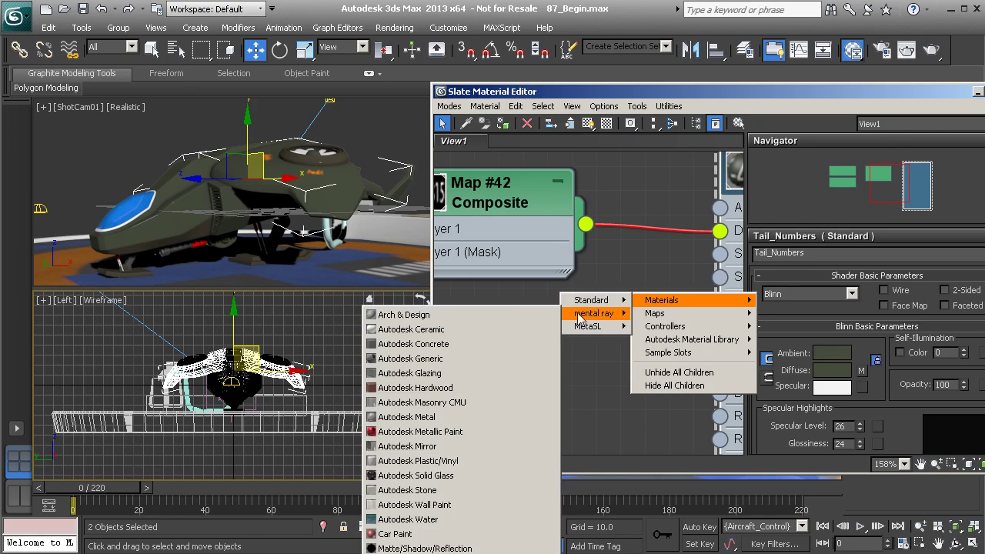
click(515, 314)
middle_drag(580, 316, 615, 270)
drag(662, 233, 636, 305)
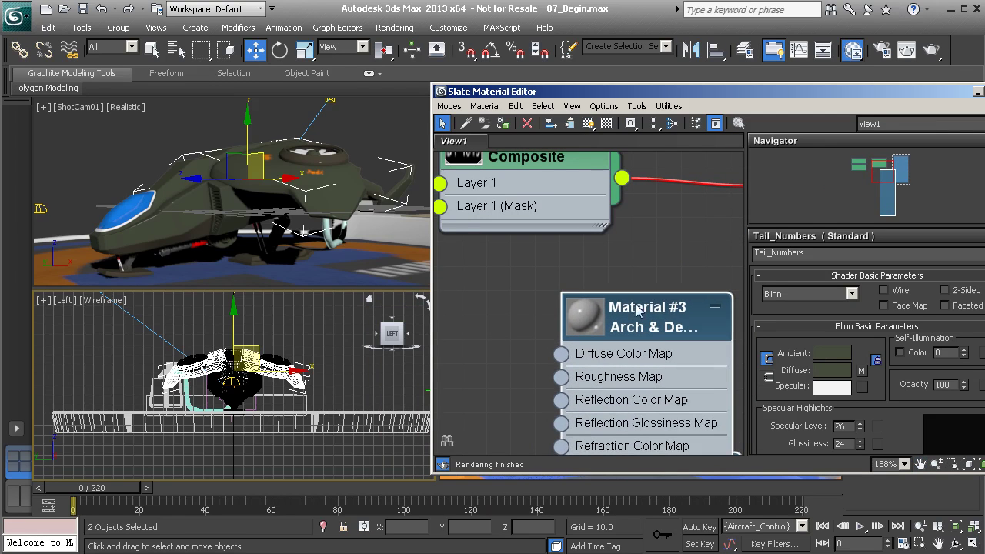
Wire the Composite map's output into the new Arch & Design material's Diffuse Color Map.
drag(620, 181, 560, 353)
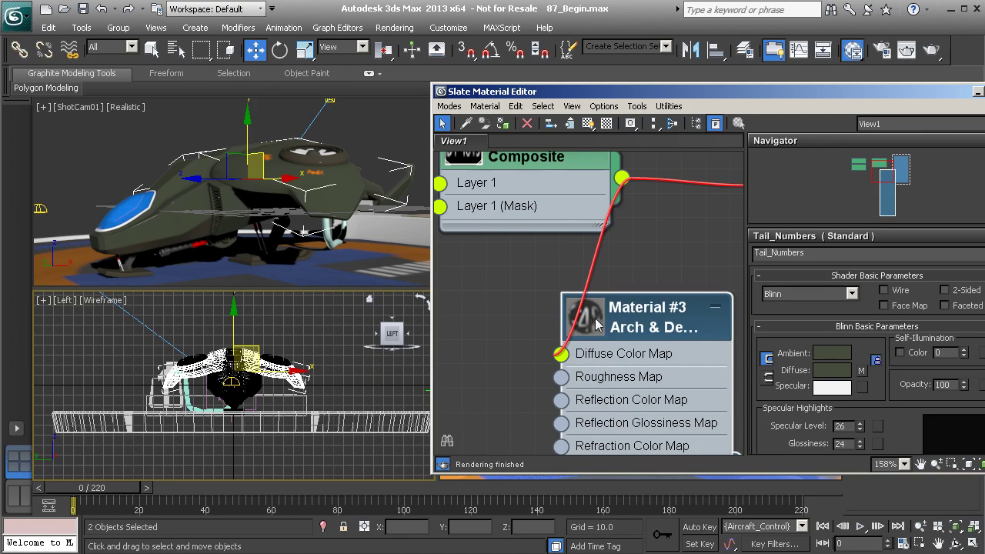
middle_drag(471, 161, 485, 206)
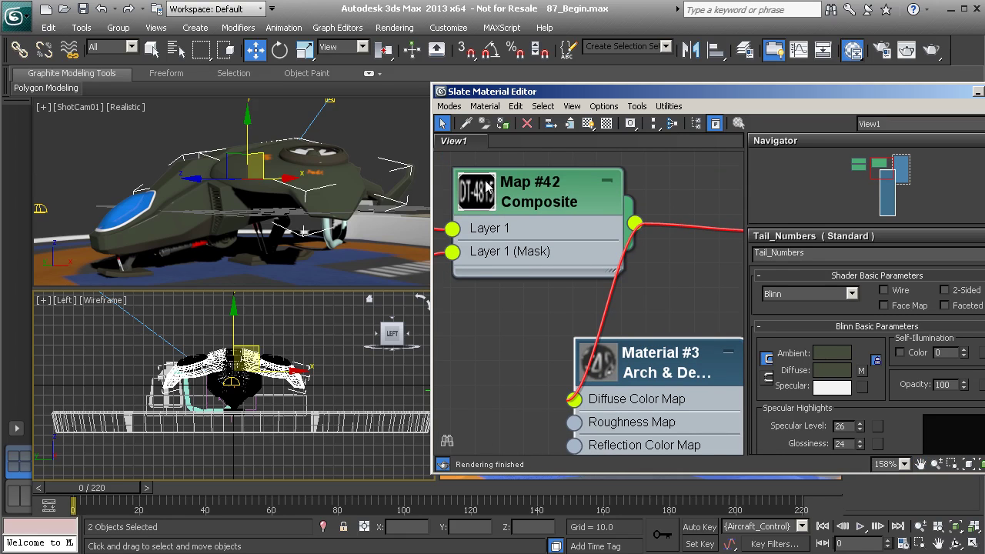
middle_drag(577, 271, 528, 188)
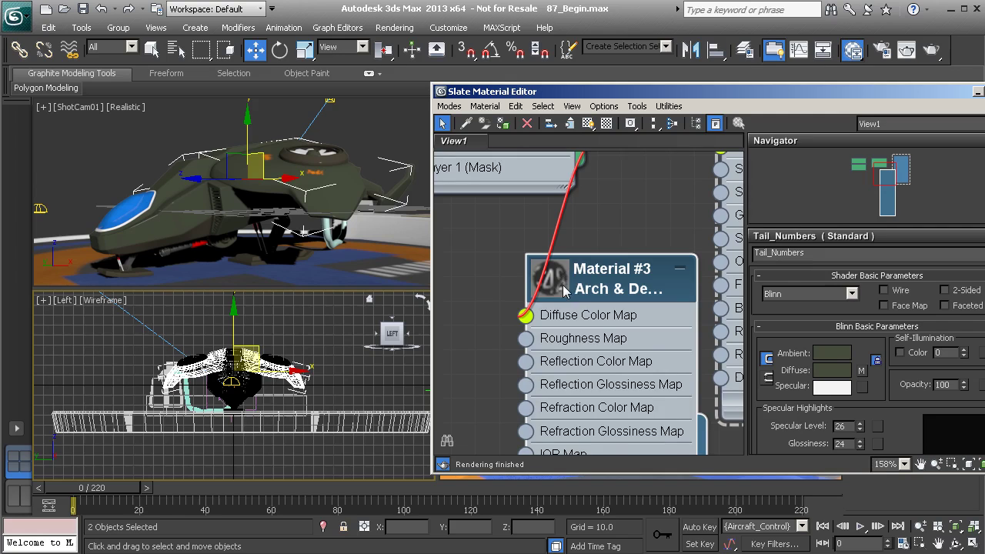
Select the Tail_Numbers Standard material and copy its ambient color.
middle_drag(597, 225, 487, 372)
click(674, 229)
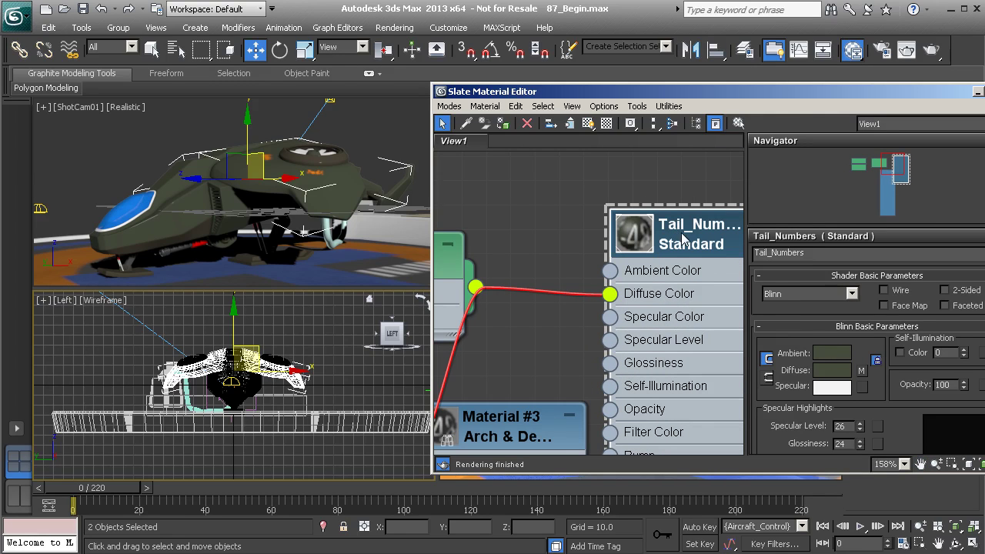
right_click(833, 354)
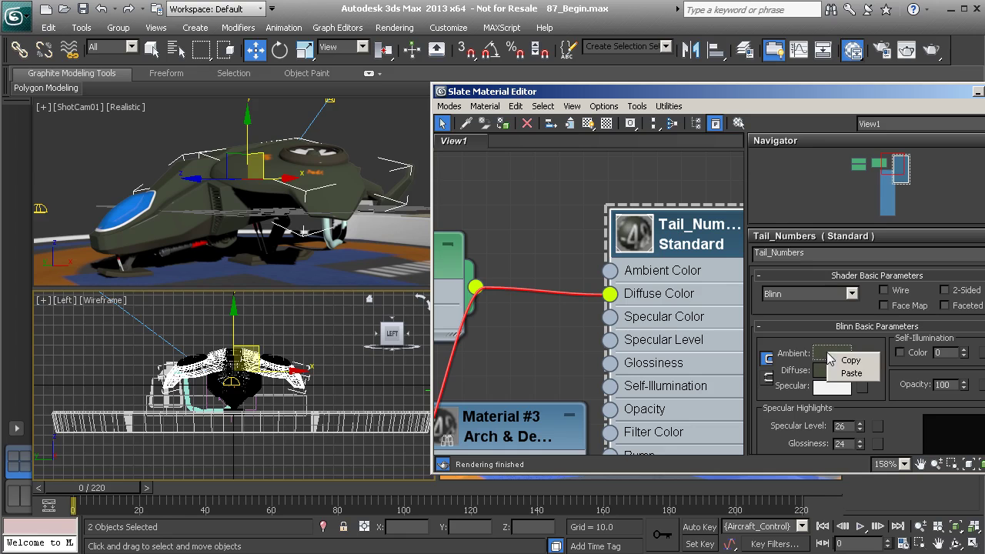
click(841, 363)
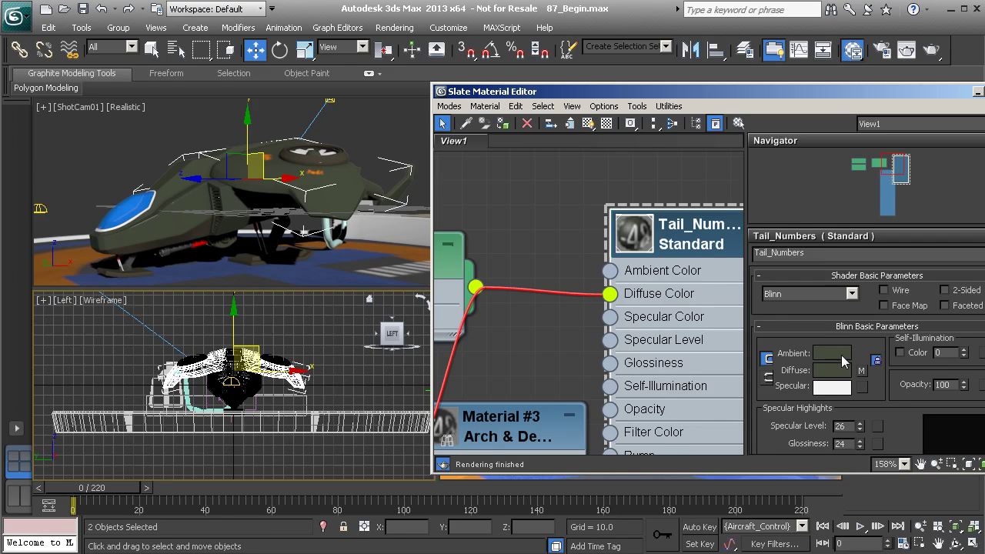
Add a second layer to the Composite map and give it a Color Correction map.
middle_drag(464, 228, 705, 217)
double_click(656, 248)
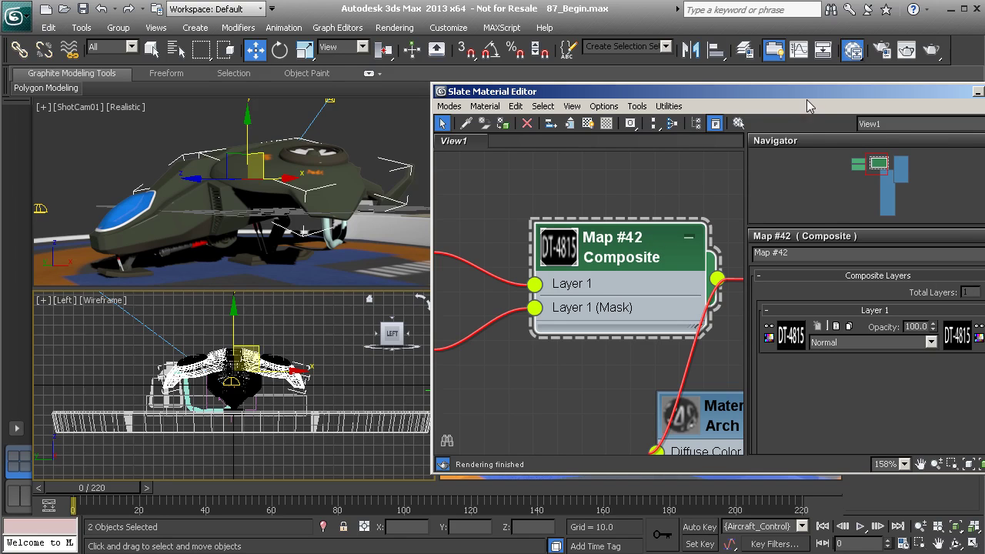
drag(777, 88, 741, 64)
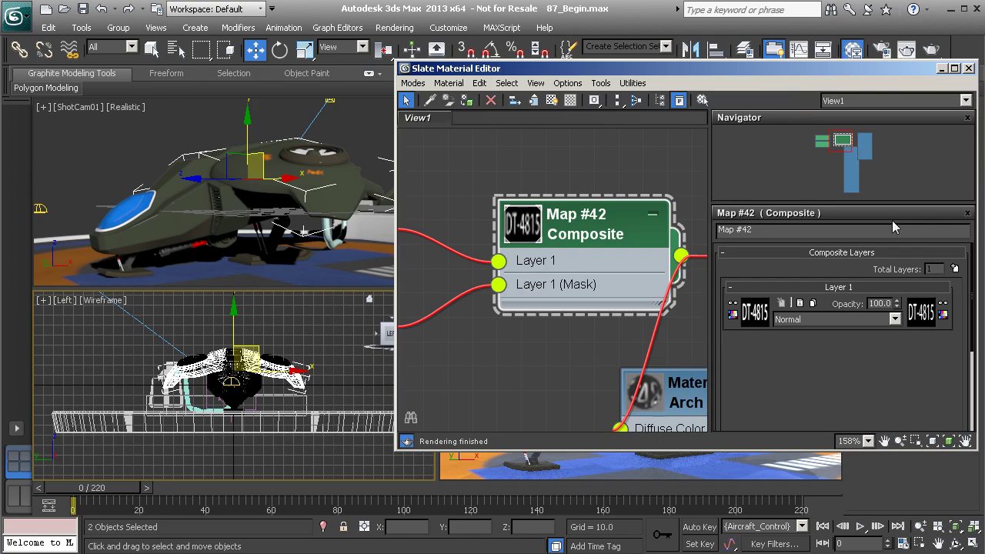
click(955, 269)
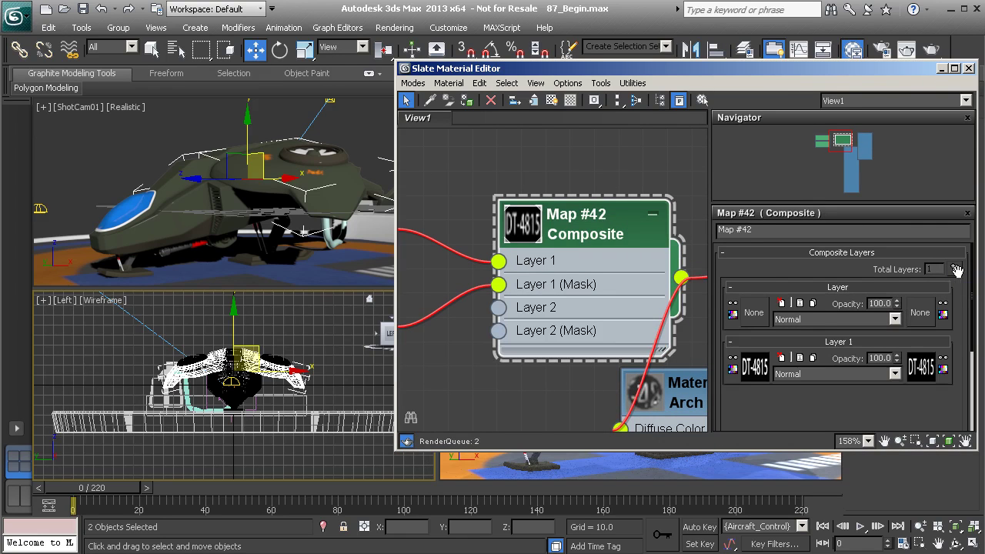
click(733, 315)
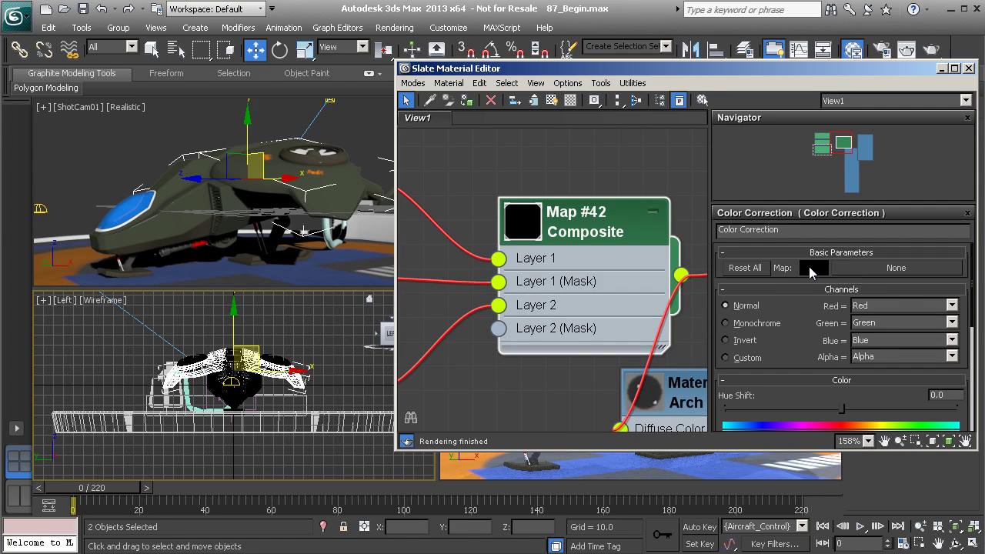
Paste the copied ambient color into the Color Correction map and move its layer below the tail-number layer in the Composite map.
right_click(817, 276)
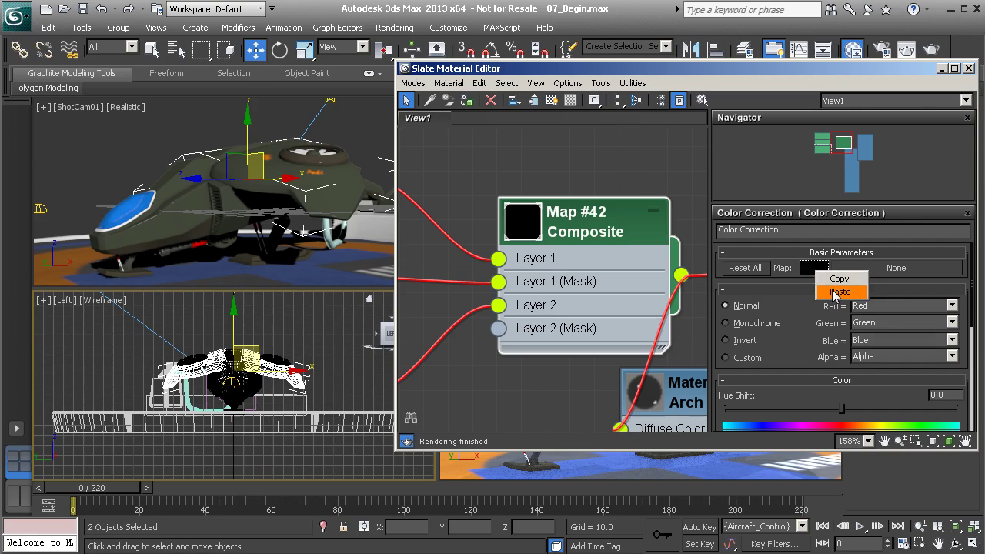
click(837, 292)
double_click(605, 239)
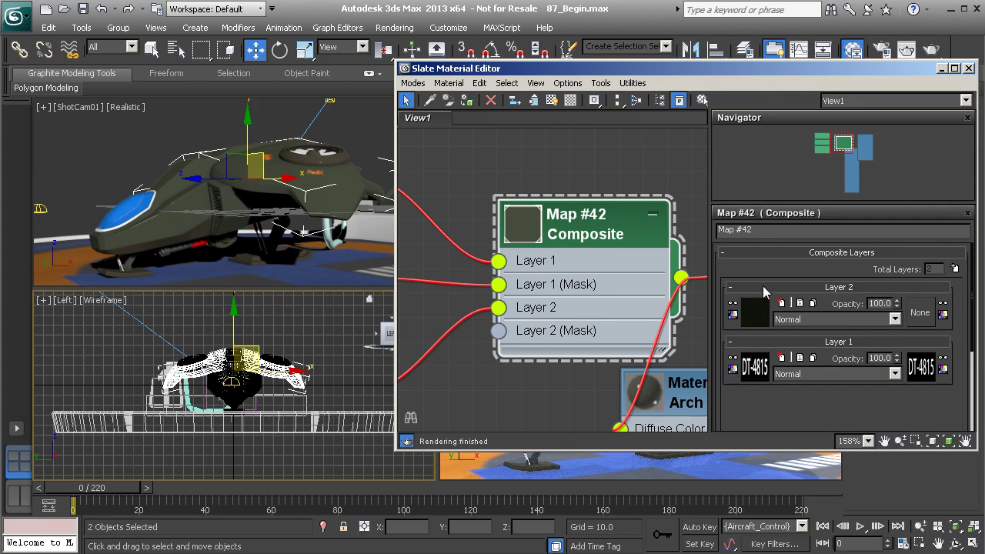
drag(762, 287, 749, 402)
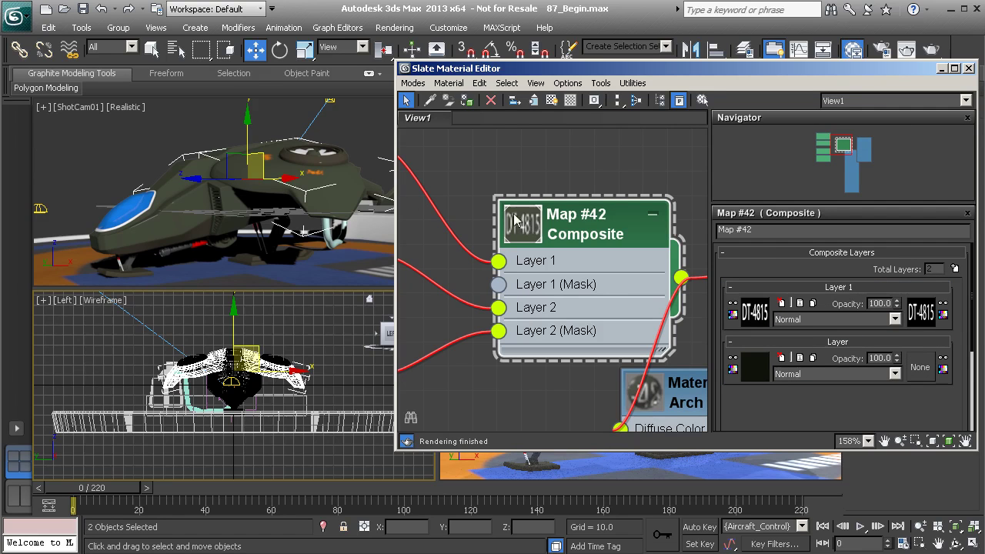
Set the tail-number Arch & Design material's reflectivity to 0.4 with Highlights+FG only, and its BRDF to By IOR (fresnel reflections).
middle_drag(533, 239, 443, 88)
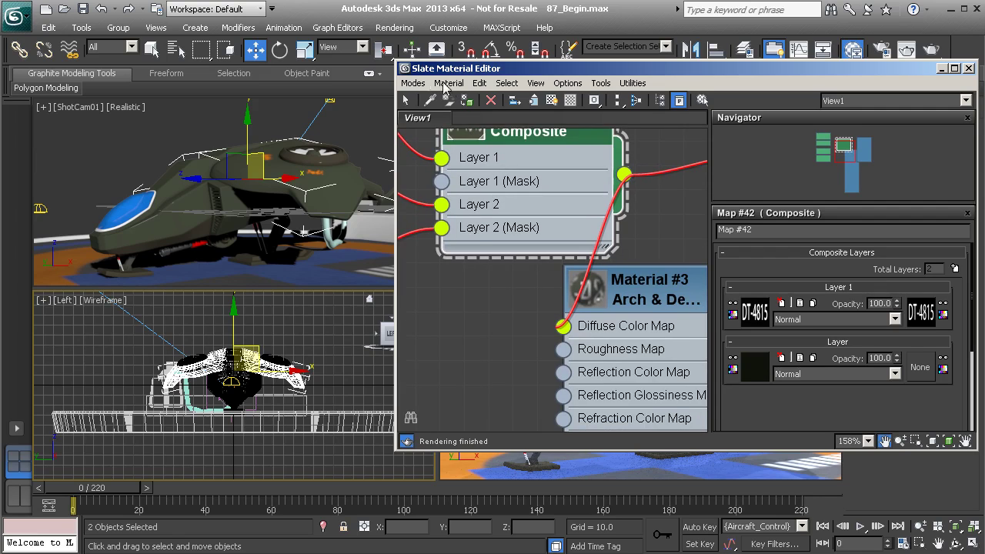
middle_drag(648, 236, 592, 214)
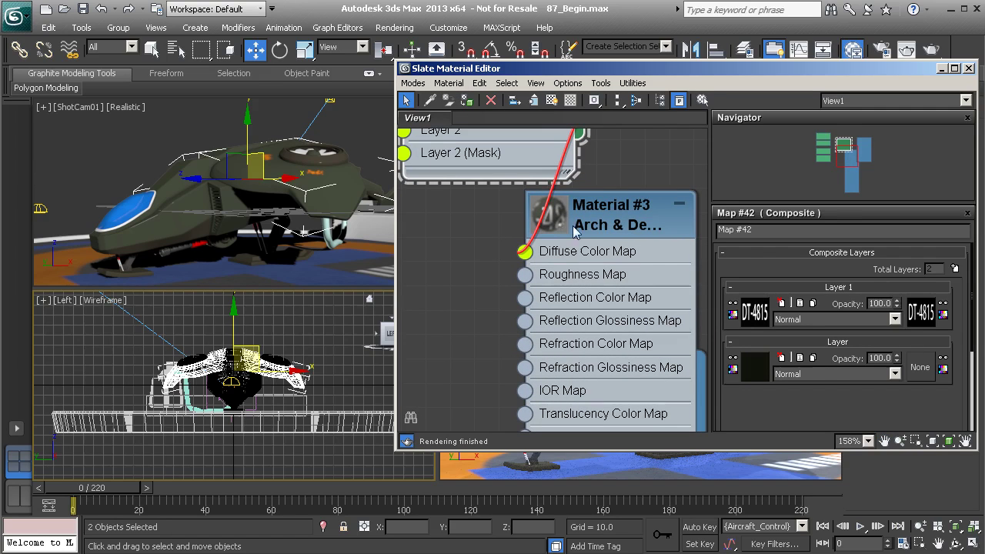
double_click(595, 224)
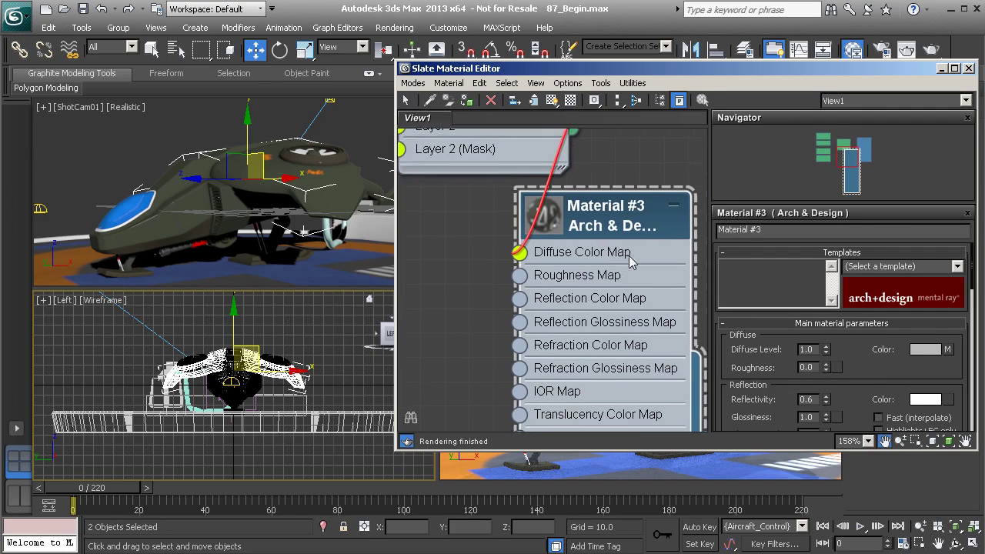
middle_drag(613, 251, 558, 213)
drag(875, 373, 885, 285)
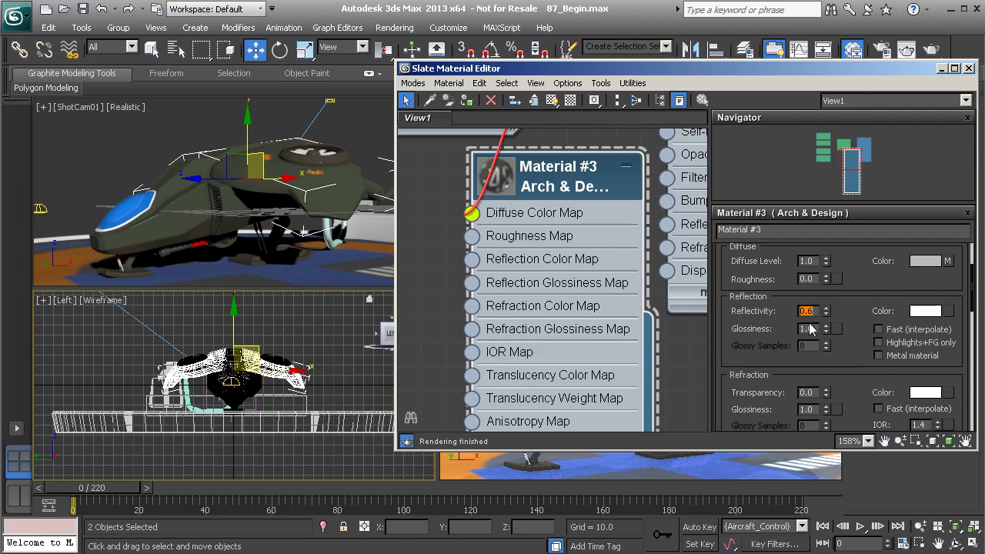
text(0.4)
key(Return)
click(904, 344)
drag(840, 376, 853, 287)
scroll(852, 287, down, 5)
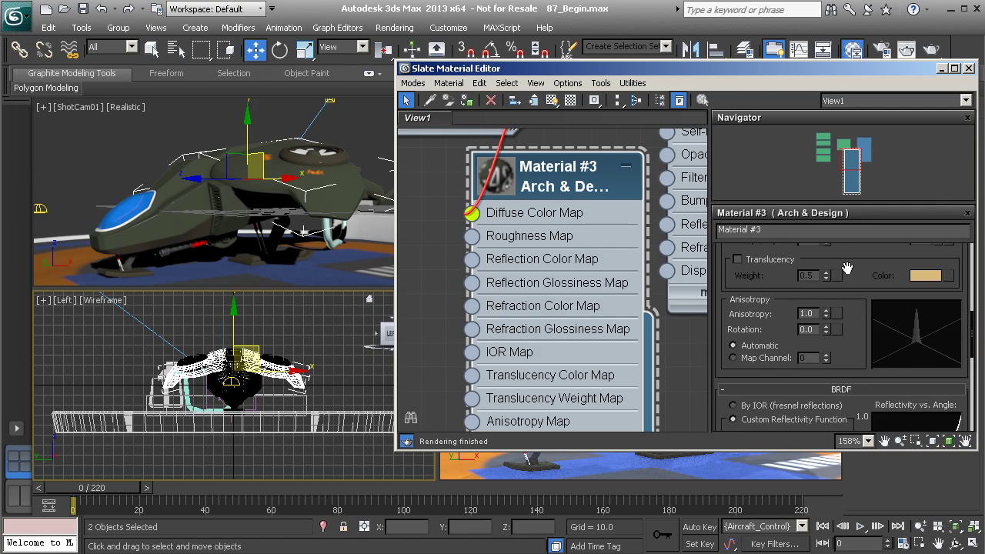
Select the object that uses the Tail_Numbers Standard material and assign the Arch & Design Material #3 to it.
middle_drag(618, 213, 536, 312)
ctrl+alt+middle_drag(543, 210, 549, 315)
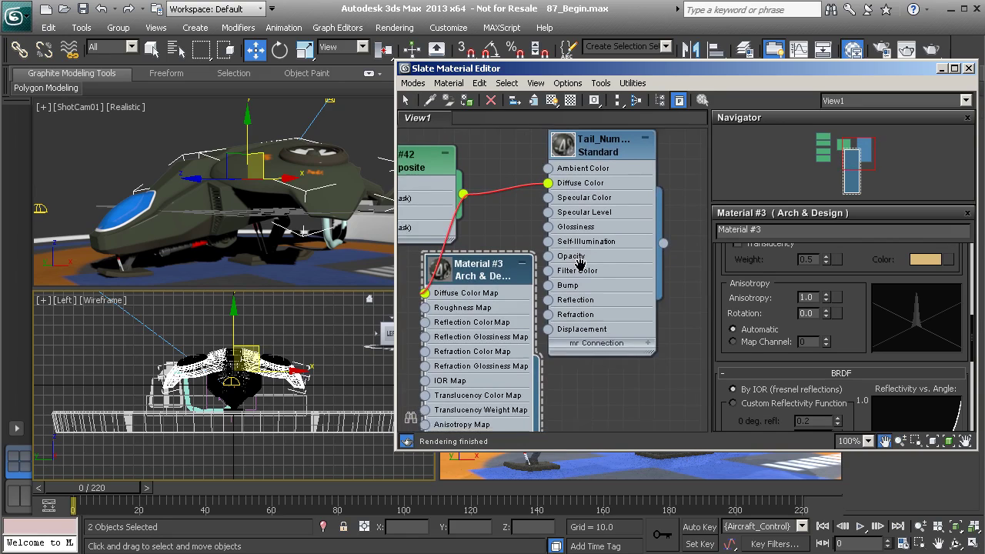
middle_drag(578, 266, 596, 279)
drag(520, 295, 535, 325)
drag(598, 160, 613, 159)
right_click(626, 158)
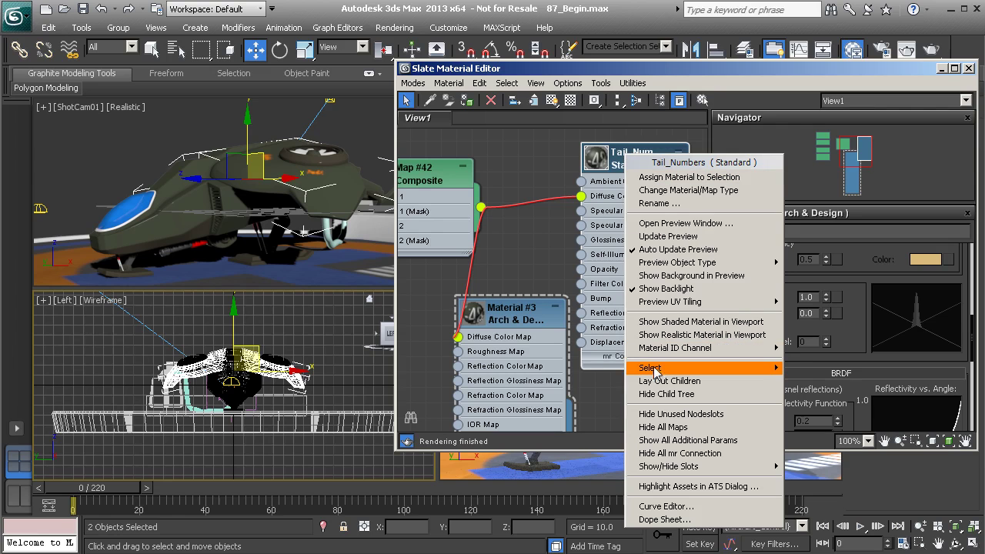
mouse_move(654, 368)
click(587, 407)
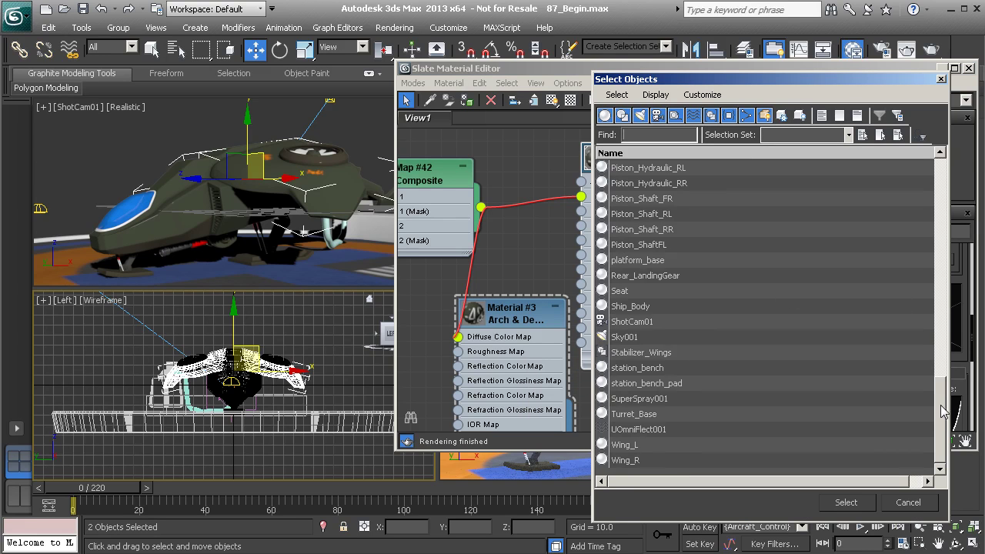
drag(942, 411, 958, 305)
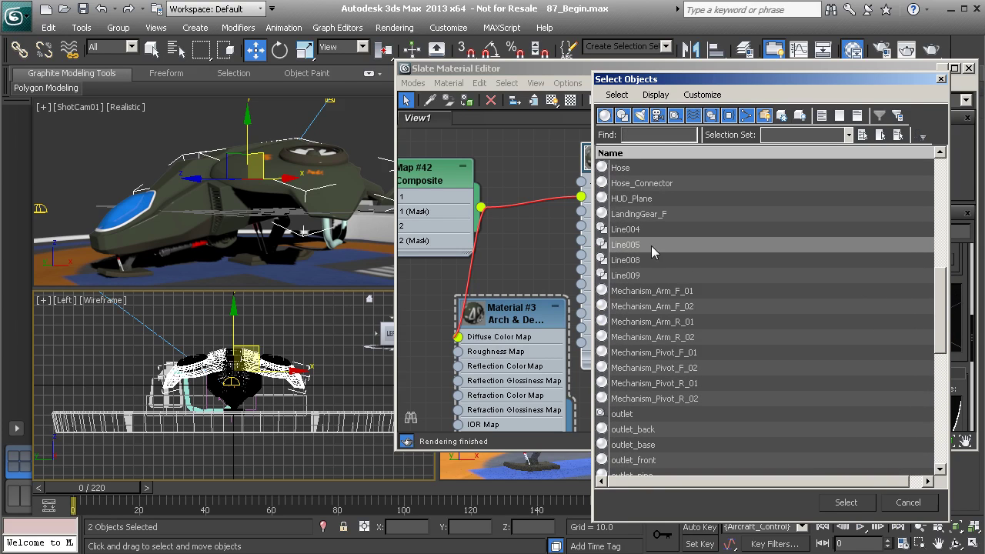
click(839, 502)
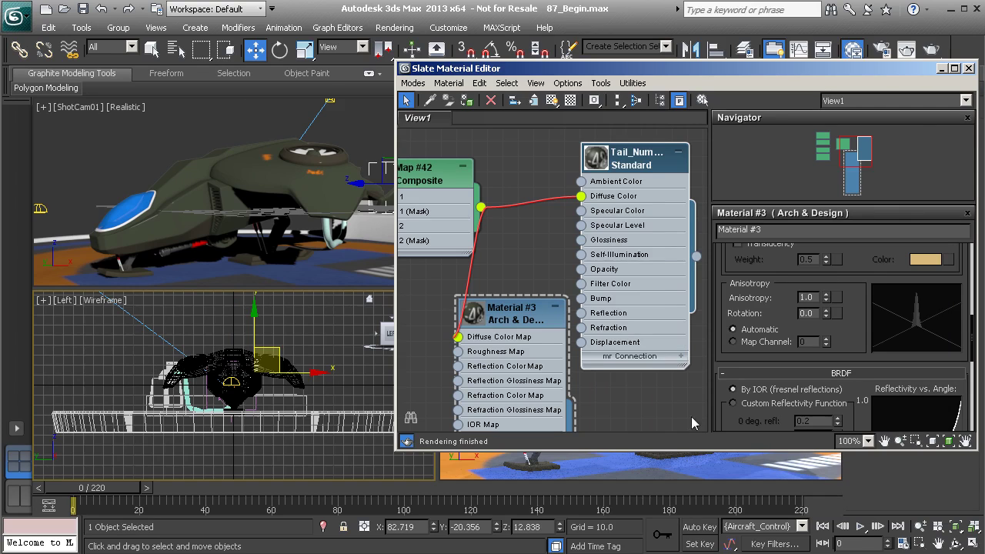
right_click(508, 327)
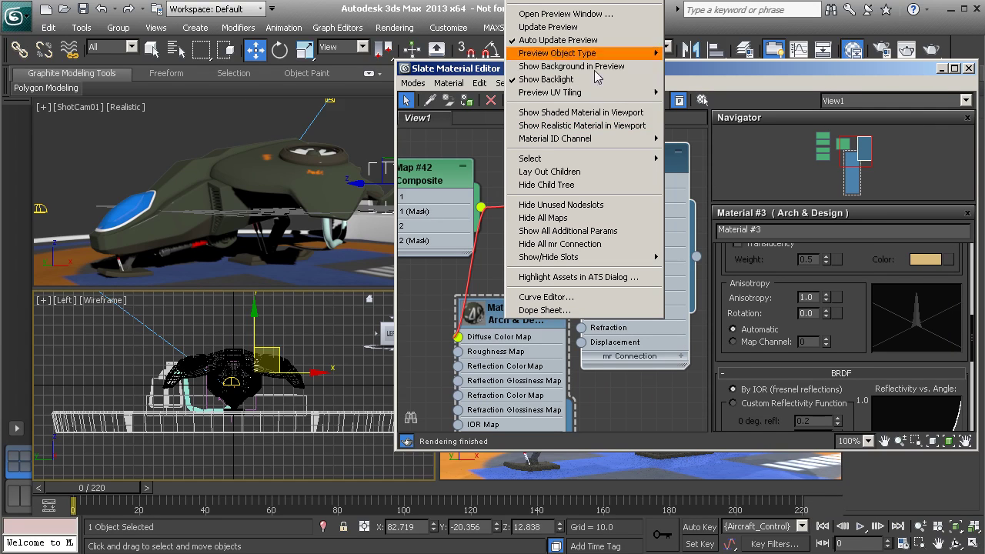
click(566, 1)
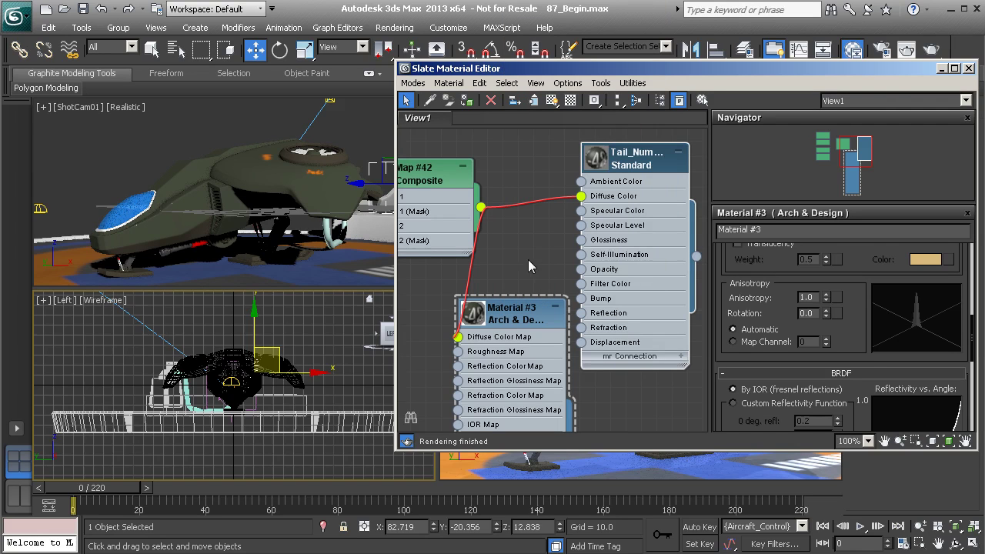
Show Material #3 as a shaded material in the viewport.
middle_drag(528, 267, 510, 251)
drag(485, 69, 531, 65)
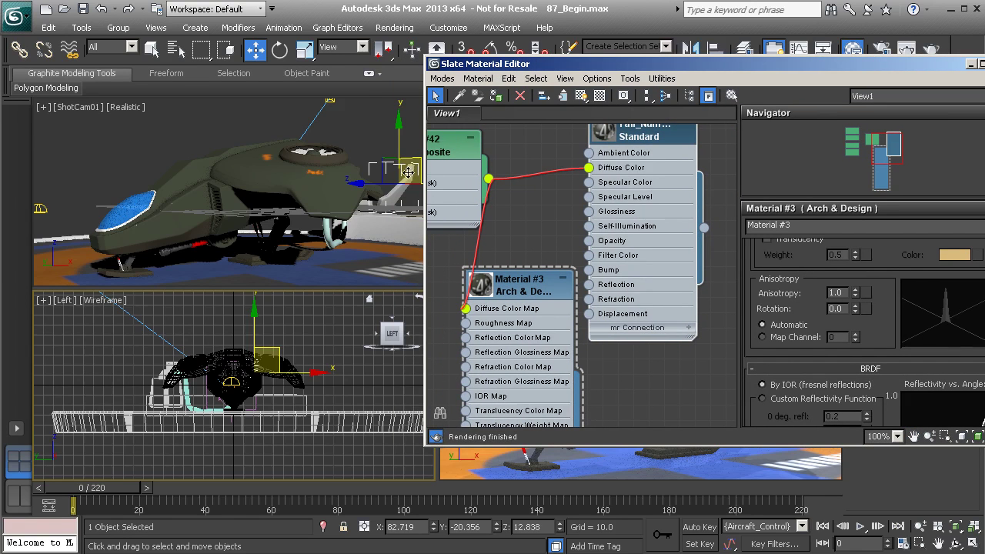
middle_drag(523, 222, 585, 190)
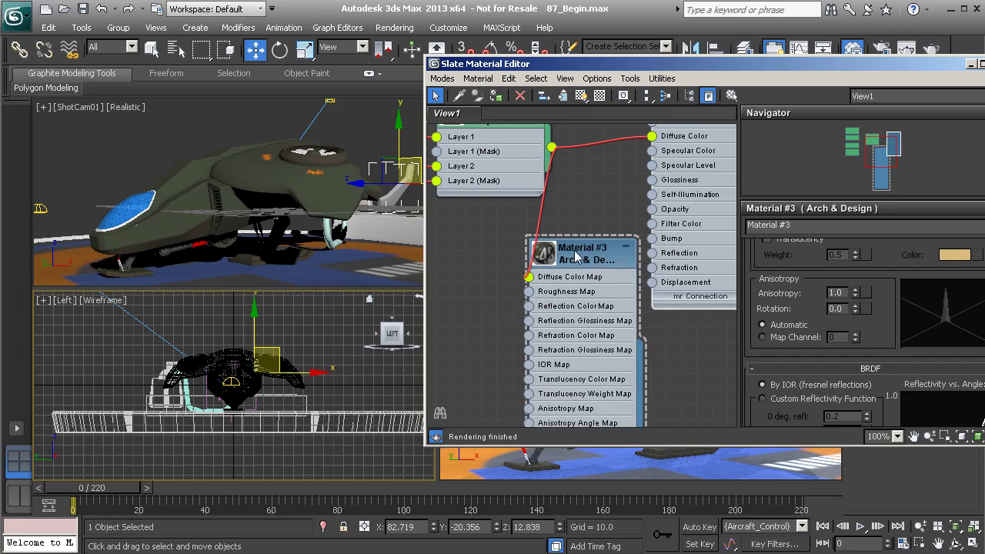
mouse_move(577, 251)
mouse_down()
mouse_move(598, 270)
mouse_move(577, 267)
mouse_up()
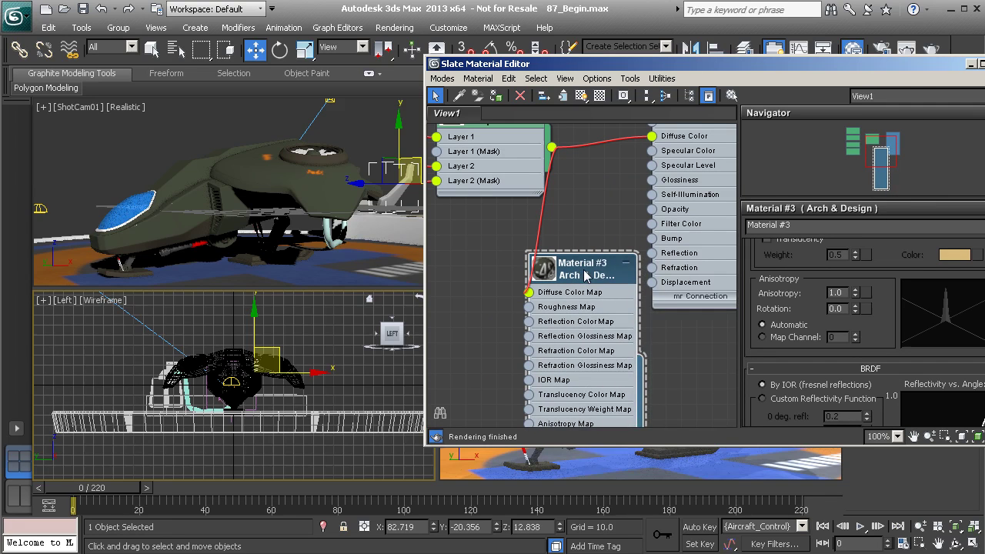
right_click(584, 275)
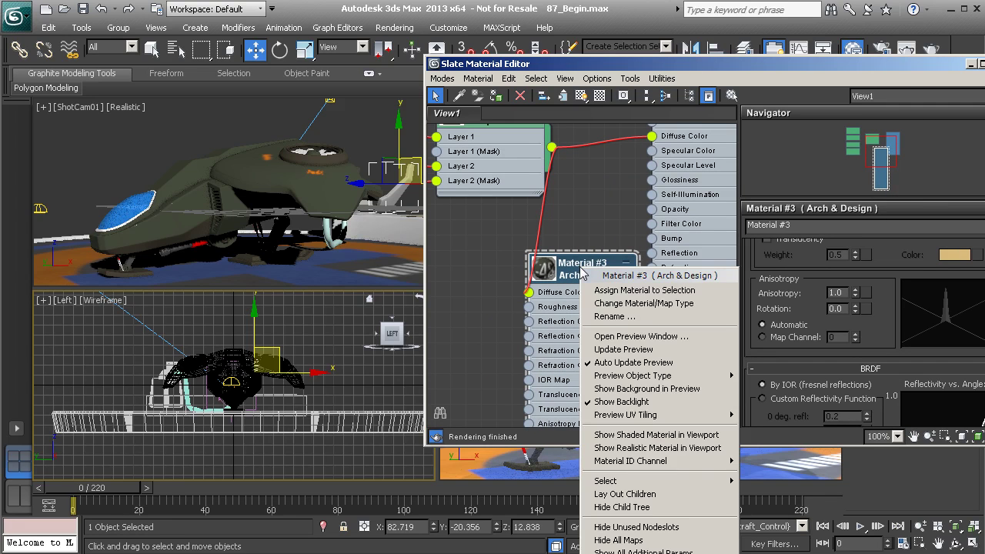
click(617, 435)
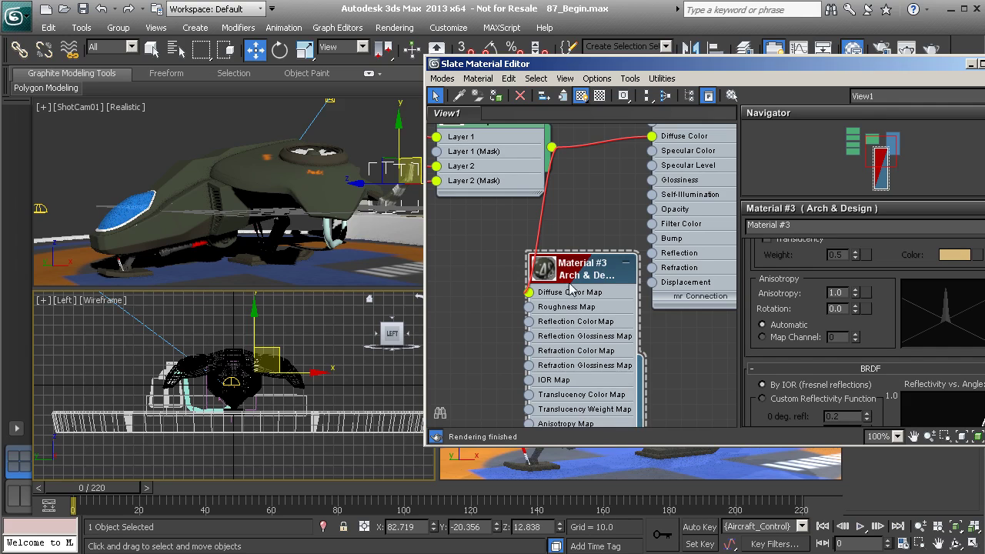
Clear all nodes from the View1 node view.
middle_drag(582, 252, 612, 277)
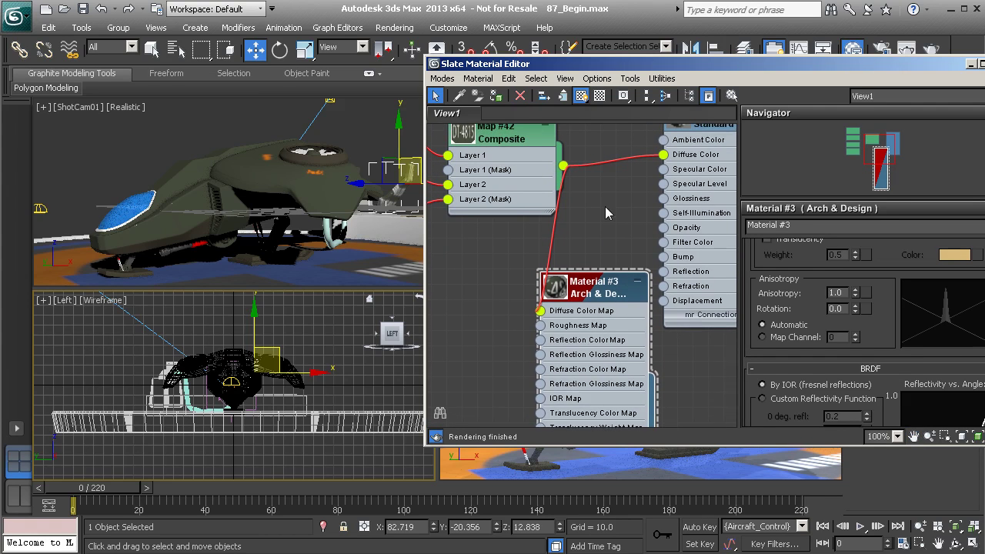
click(508, 78)
click(470, 107)
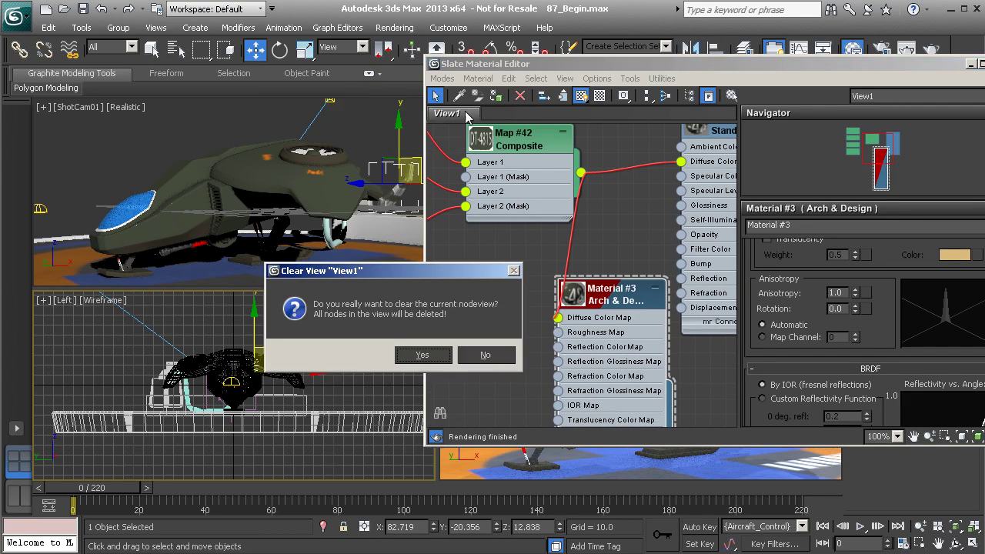
click(422, 354)
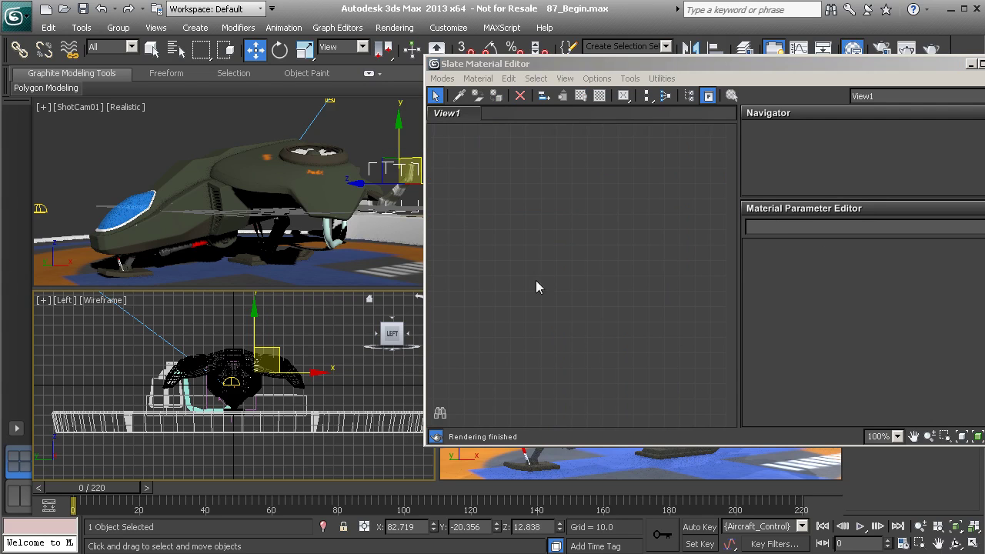
Sample the material at the aircraft's front landing gear into the empty node view and look over its nodes.
click(459, 96)
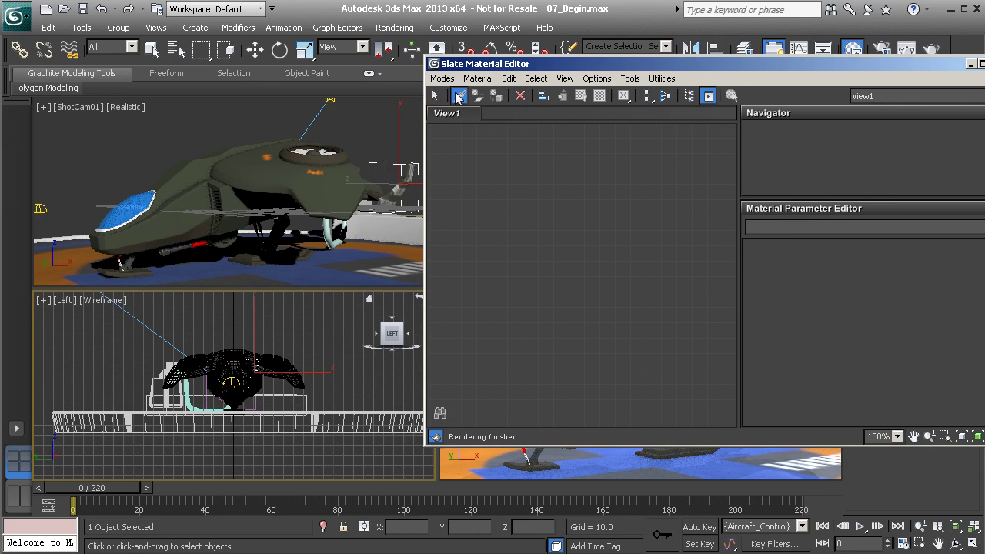
click(125, 264)
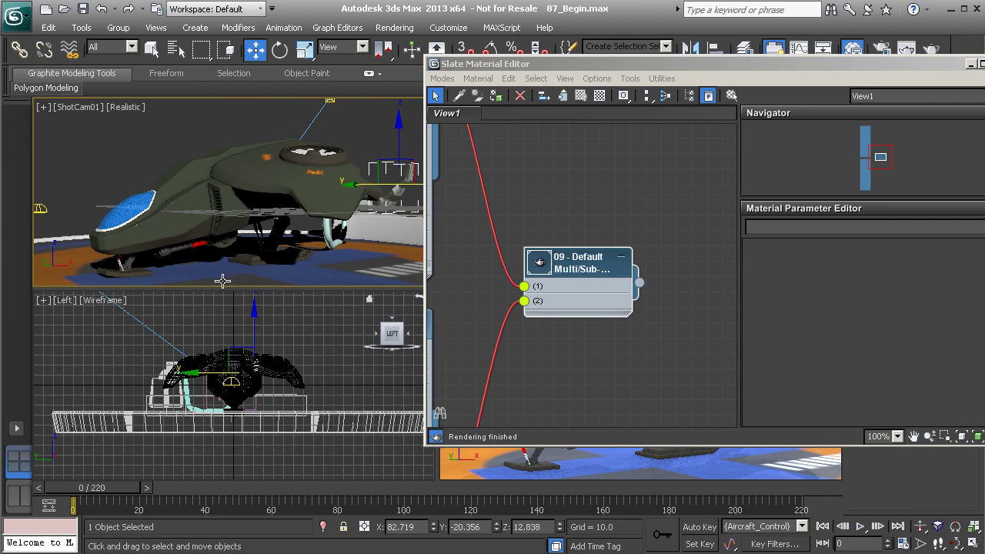
middle_drag(540, 257, 694, 241)
middle_drag(602, 279, 594, 389)
middle_drag(587, 254, 585, 410)
middle_drag(609, 306, 562, 272)
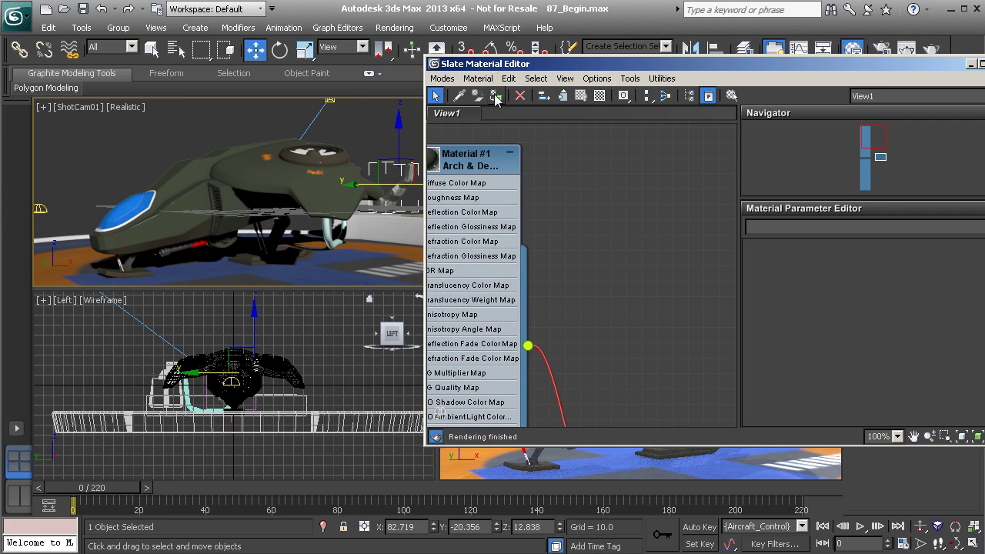
Sample the cockpit canopy's Multi/Sub-Object material into the node view and space out its nodes.
click(460, 96)
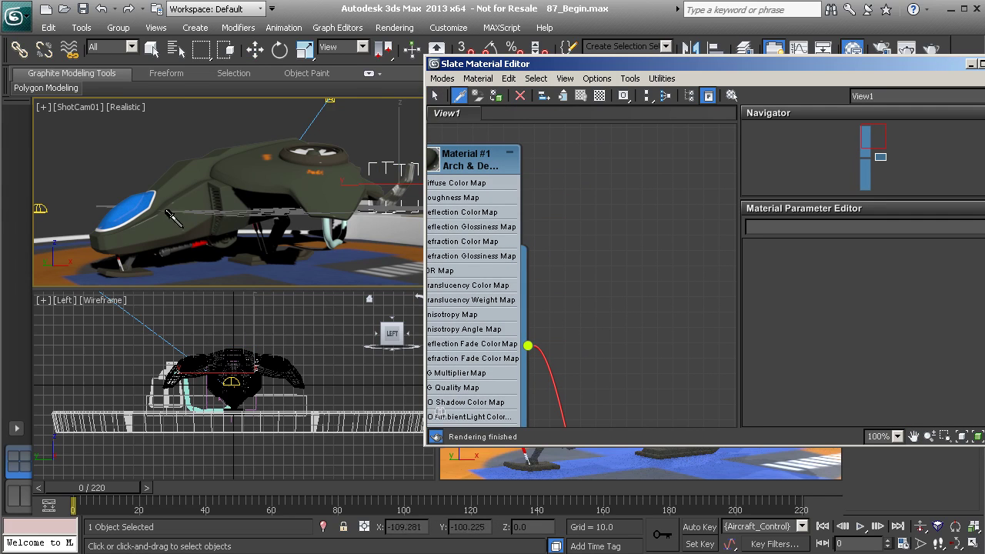
click(117, 196)
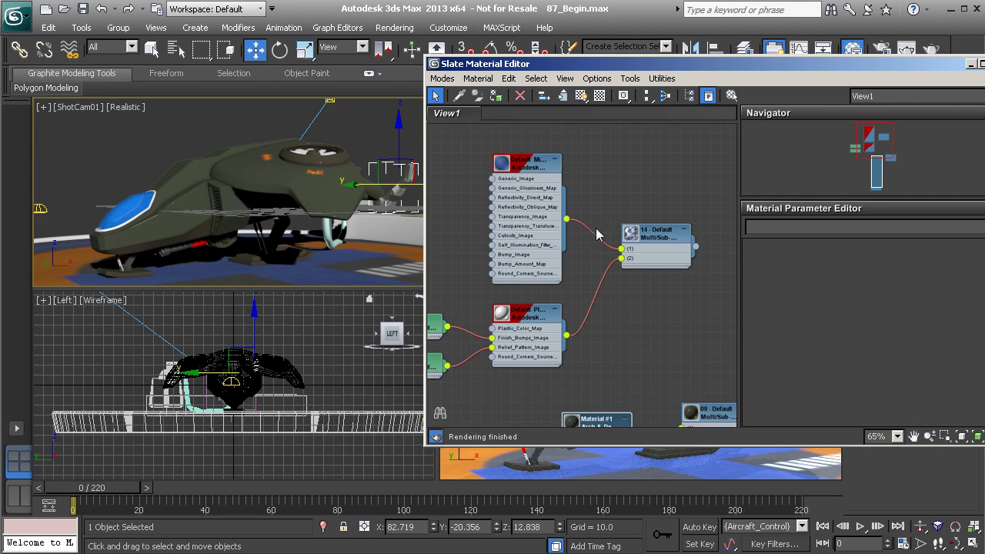
scroll(599, 235, up, 3)
drag(689, 228, 702, 228)
middle_drag(593, 175, 658, 254)
drag(584, 214, 584, 168)
Add a mental ray Arch & Design material beside the canopy's first sub-material and open its parameters.
middle_drag(594, 246, 588, 138)
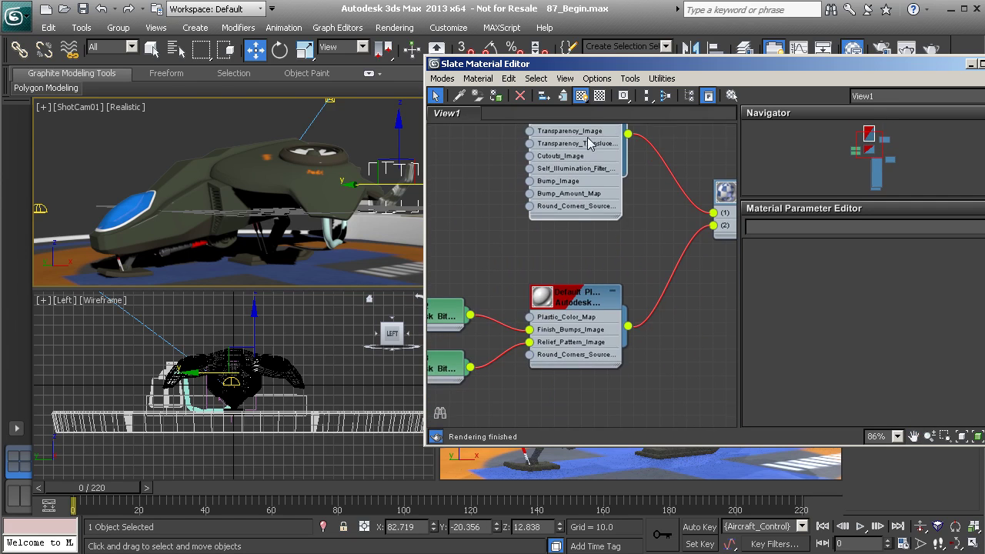
middle_drag(575, 209, 576, 359)
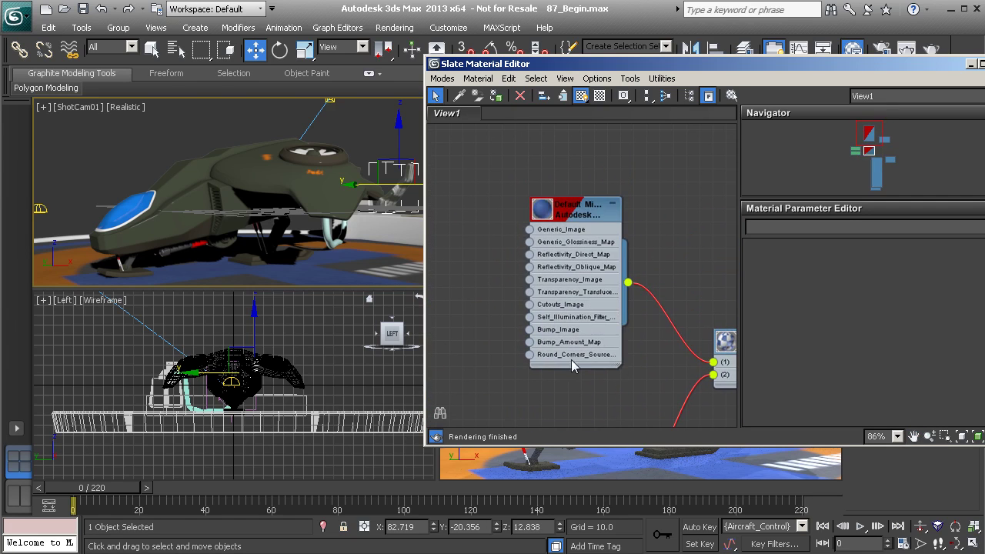
middle_drag(627, 220, 556, 223)
right_click(578, 195)
mouse_move(608, 202)
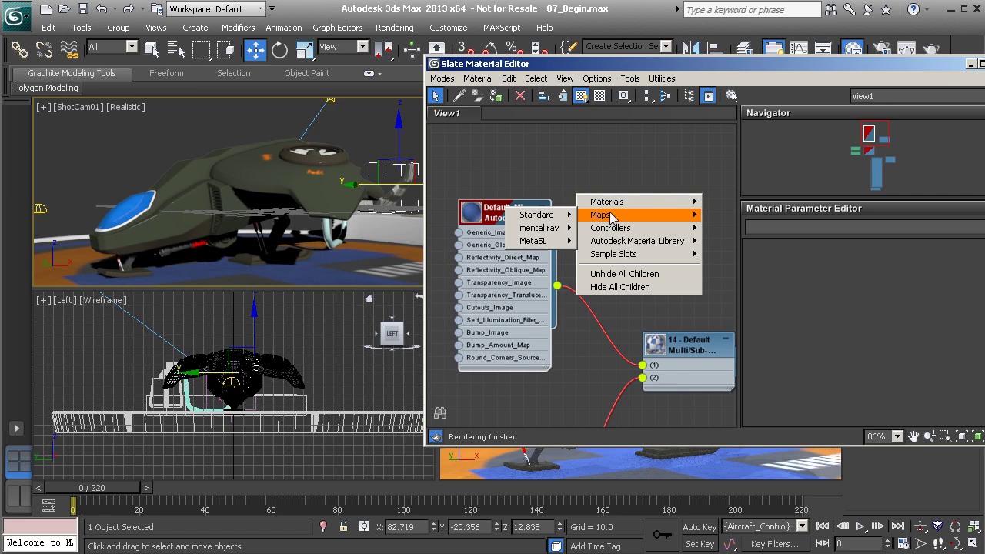
mouse_move(539, 214)
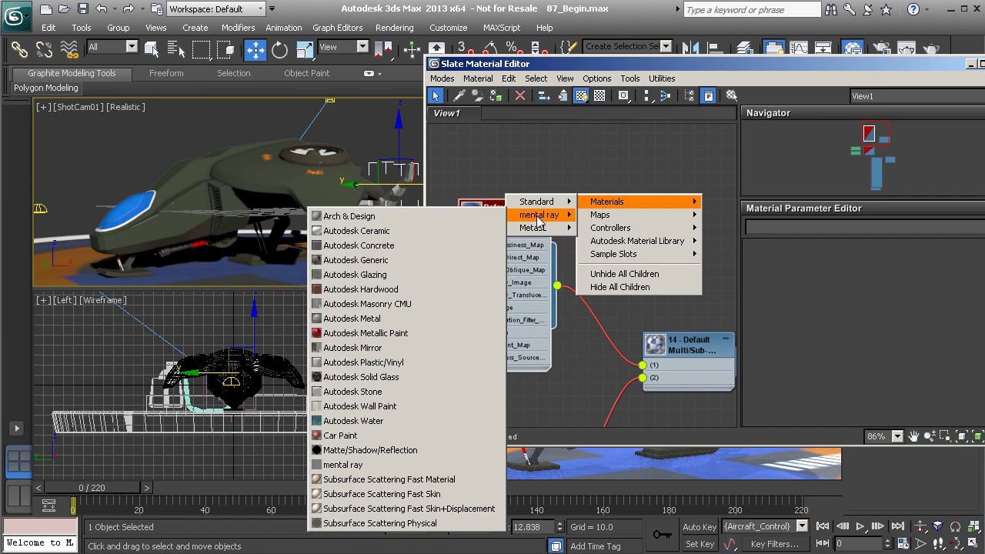
click(453, 216)
drag(502, 193, 597, 164)
double_click(596, 164)
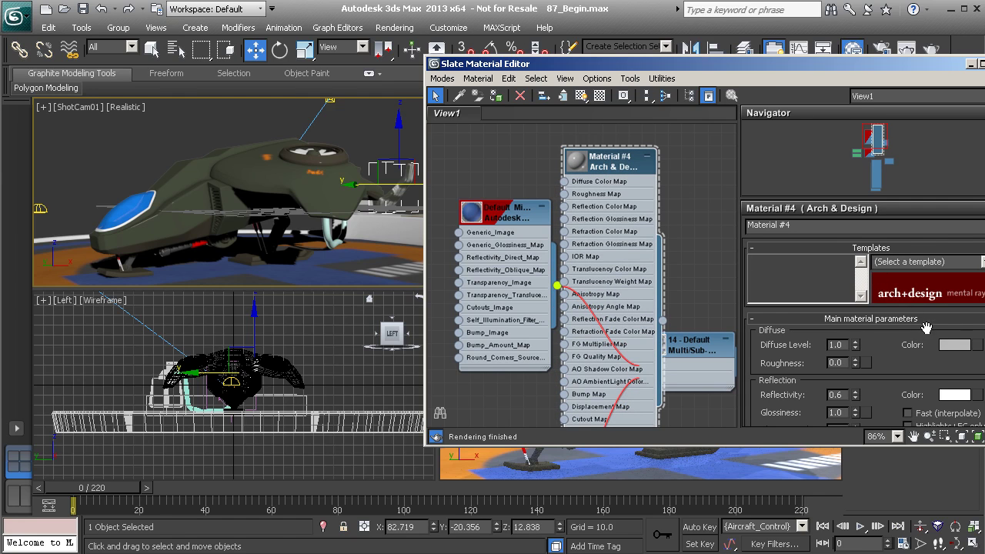
Apply the Glass (Thin Geometry) template to Material #4.
drag(873, 67, 851, 60)
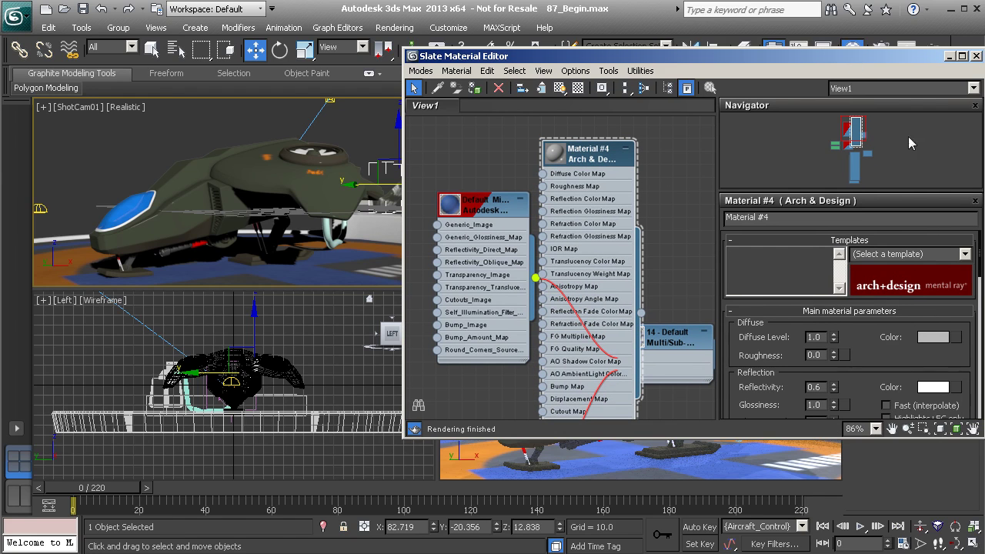
click(965, 254)
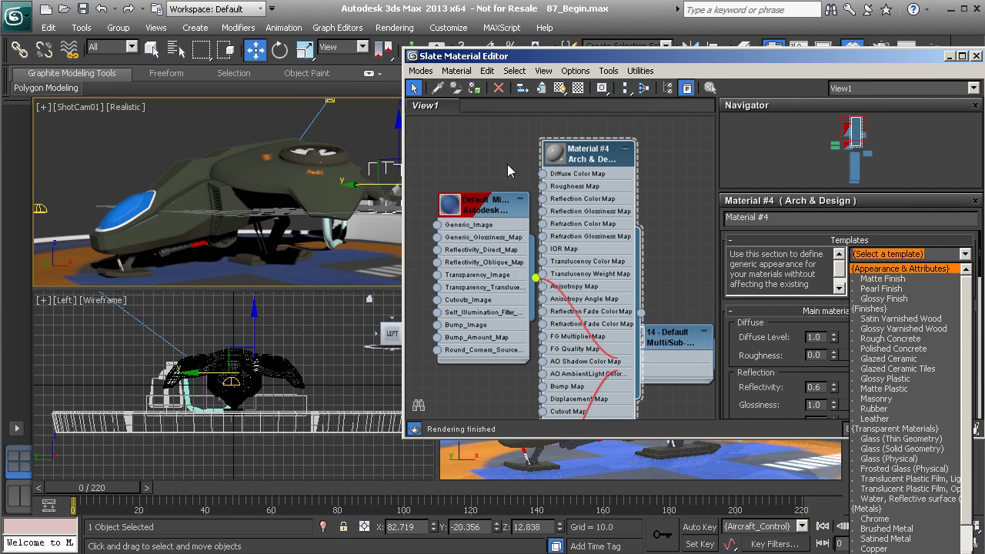
scroll(967, 294, down, 1)
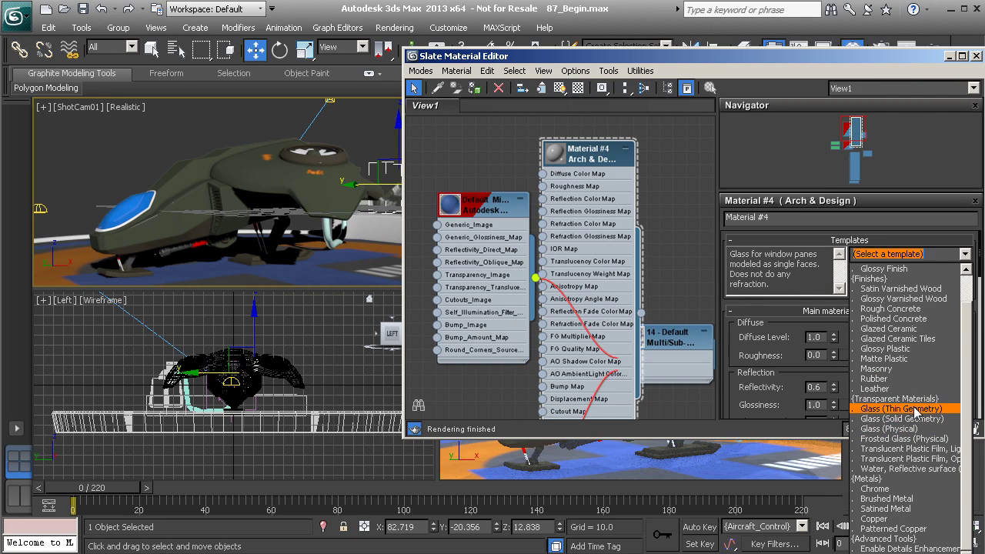
click(918, 408)
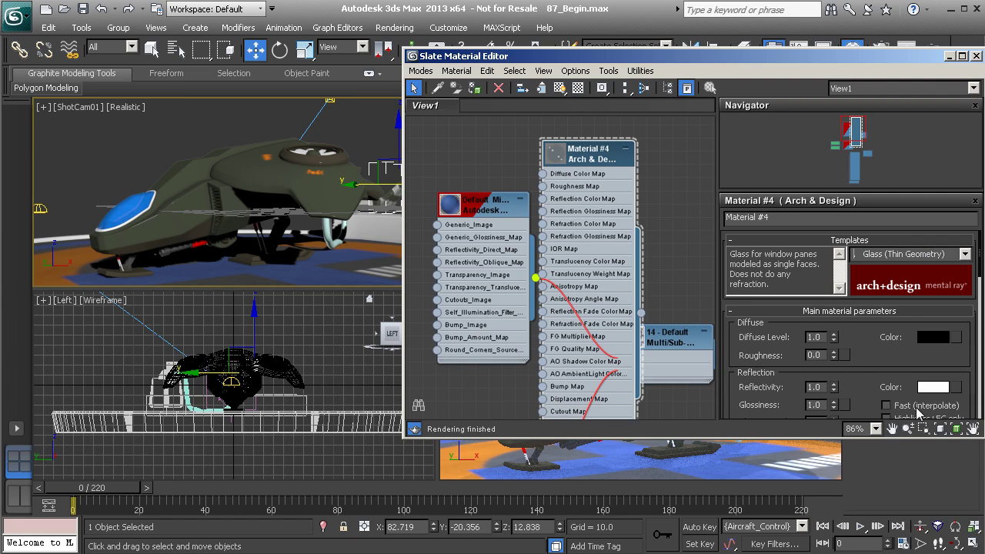
Move the canopy's Multi/Sub-Object node clear of Material #4 and connect Material #4 to its slot 1.
middle_drag(645, 206, 581, 157)
drag(617, 287, 683, 287)
middle_drag(657, 204, 644, 217)
drag(564, 278, 613, 330)
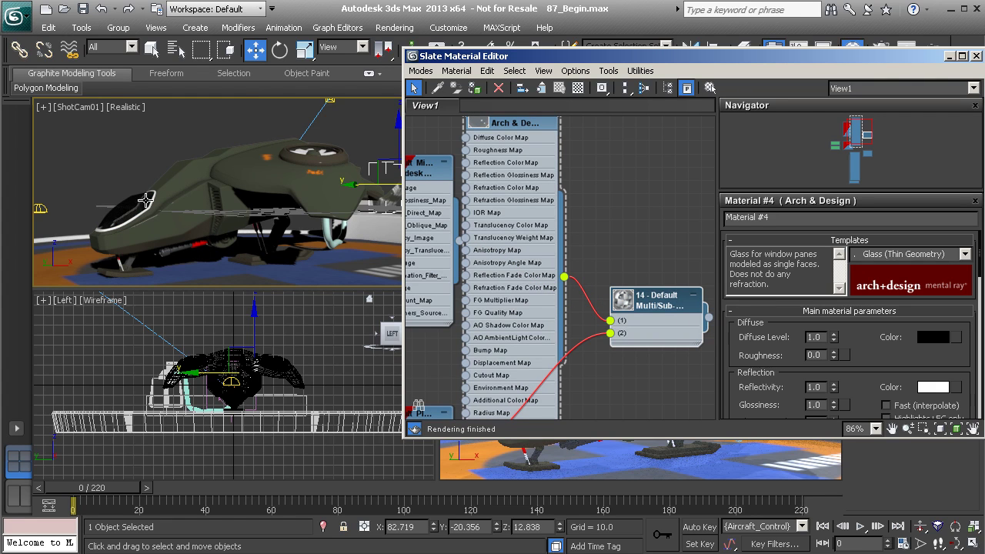
Examine the parameters of the Default Plastic Vinyl material feeding slot 2 of the canopy's Multi/Sub-Object material.
middle_drag(654, 269, 649, 167)
middle_drag(550, 247, 660, 181)
middle_drag(592, 207, 595, 185)
drag(517, 233, 514, 271)
double_click(514, 271)
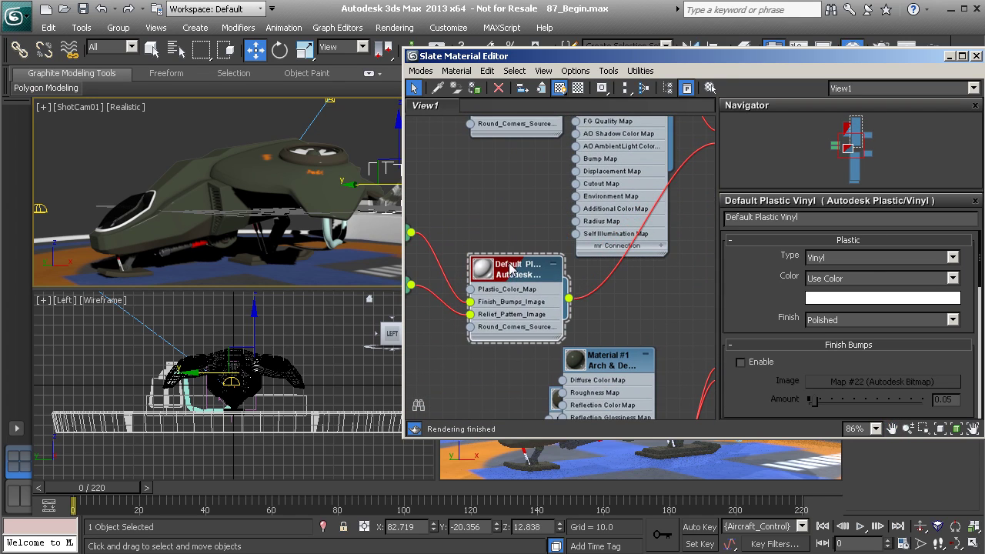
Add a second mental ray Arch & Design material below the canopy's Multi/Sub-Object node and open its parameters.
middle_drag(683, 152, 519, 242)
drag(613, 207, 690, 202)
middle_drag(561, 283, 584, 278)
right_click(612, 282)
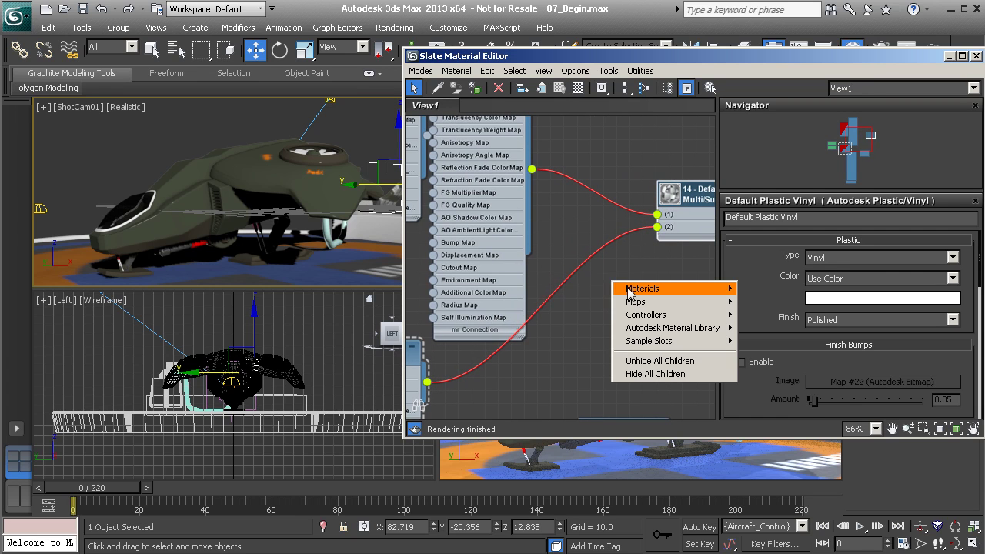
mouse_move(631, 288)
mouse_move(579, 301)
click(491, 302)
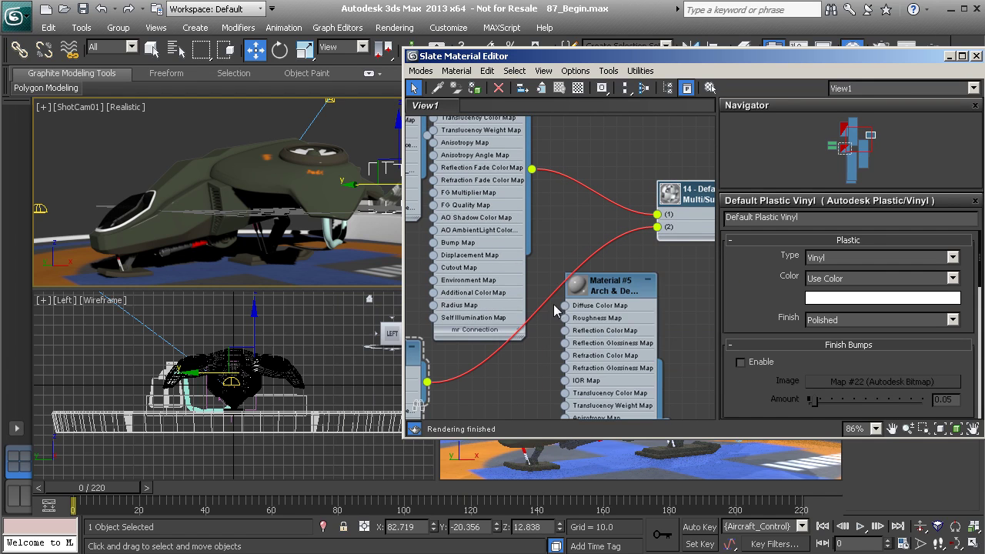
drag(620, 291, 608, 280)
double_click(608, 280)
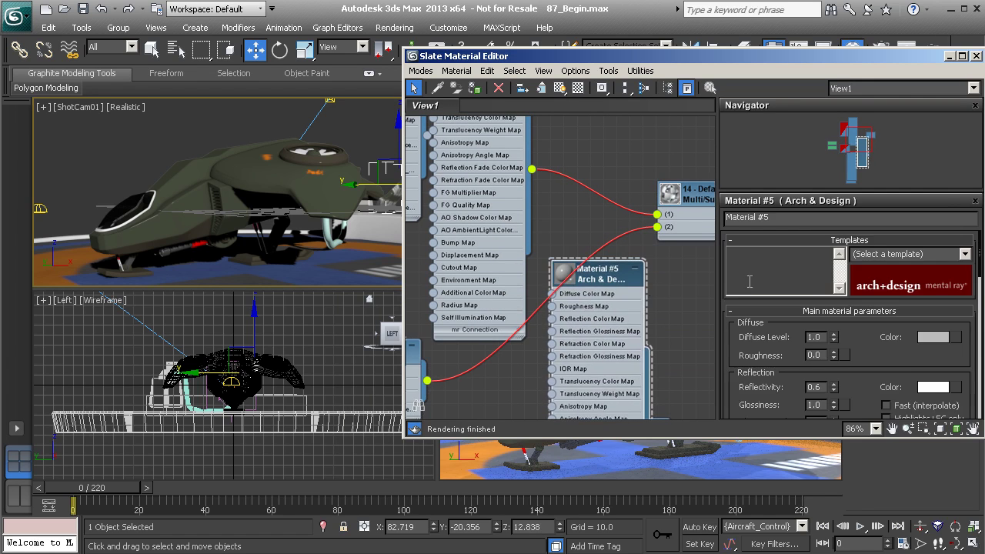
Apply the Matte Finish template to Material #5 and connect it to slot 2 of the canopy's Multi/Sub-Object material.
click(965, 254)
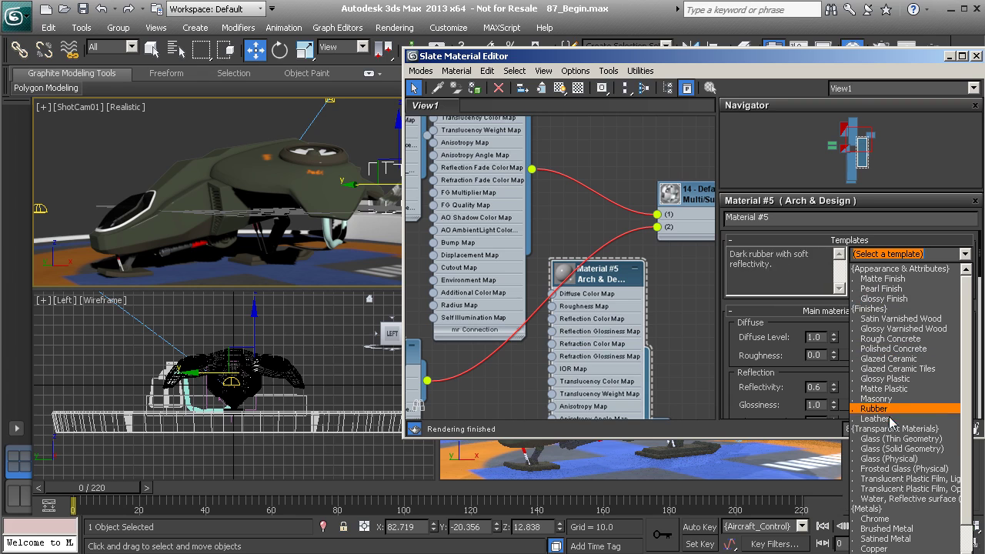
click(892, 278)
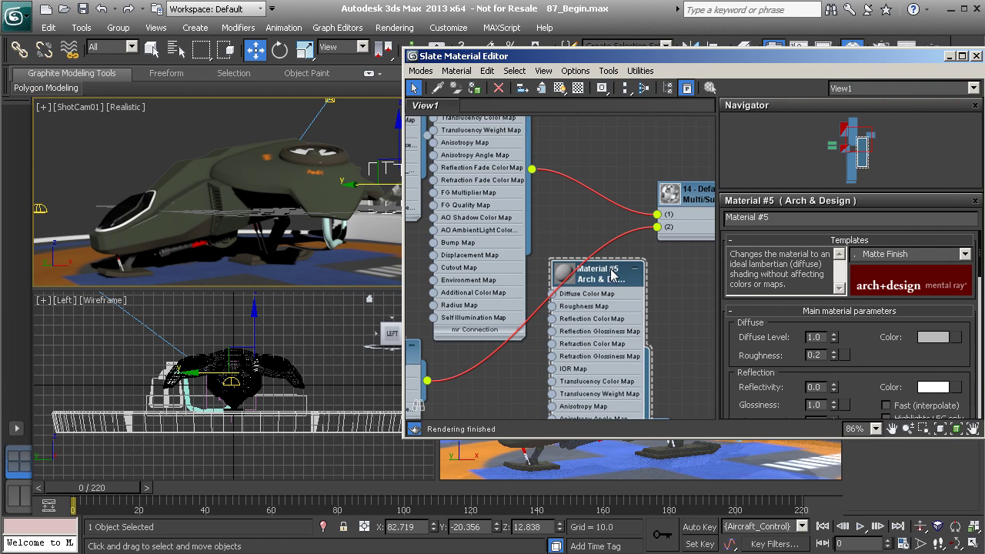
middle_drag(653, 288, 589, 250)
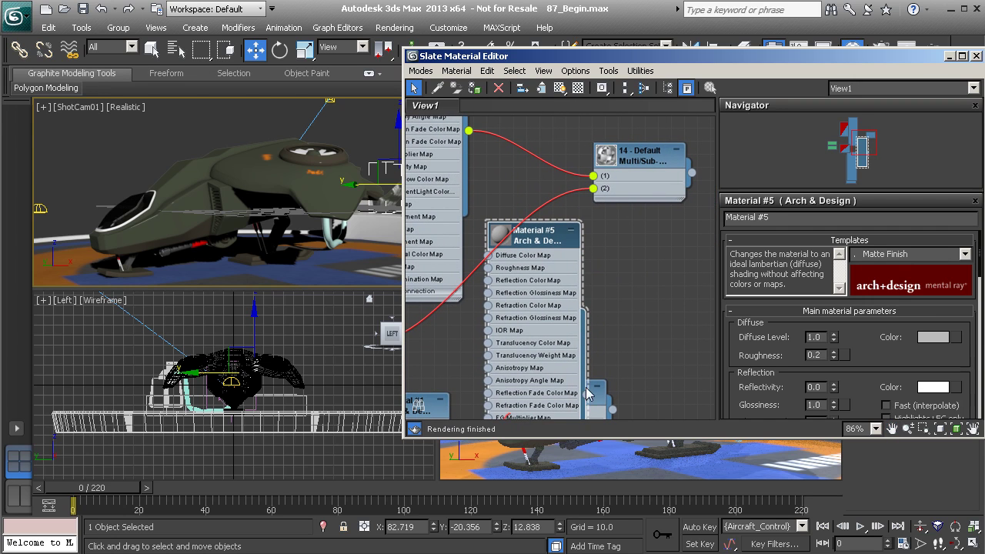
drag(587, 396, 592, 187)
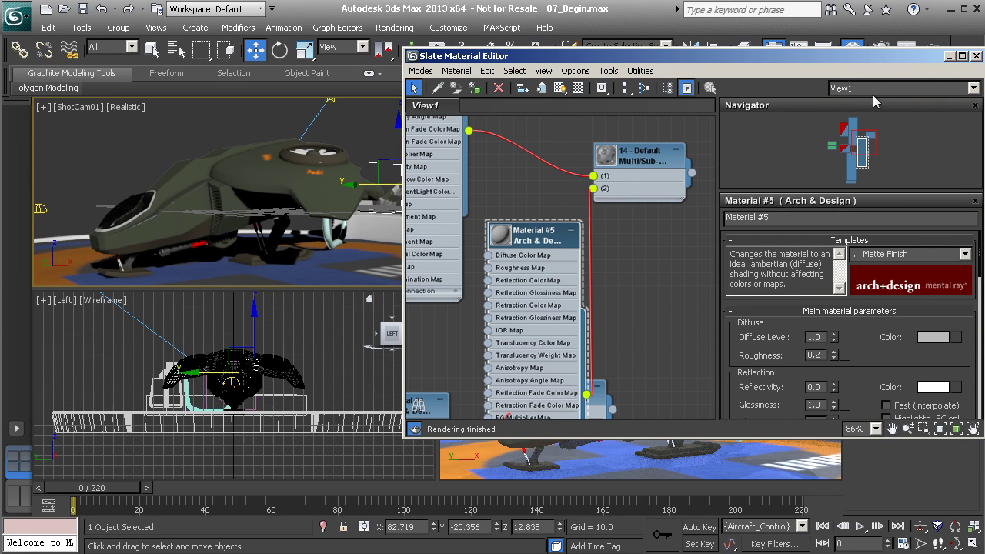
Render the ShotCam01 view to check the new canopy materials, then close the rendered frame.
drag(904, 60, 901, 76)
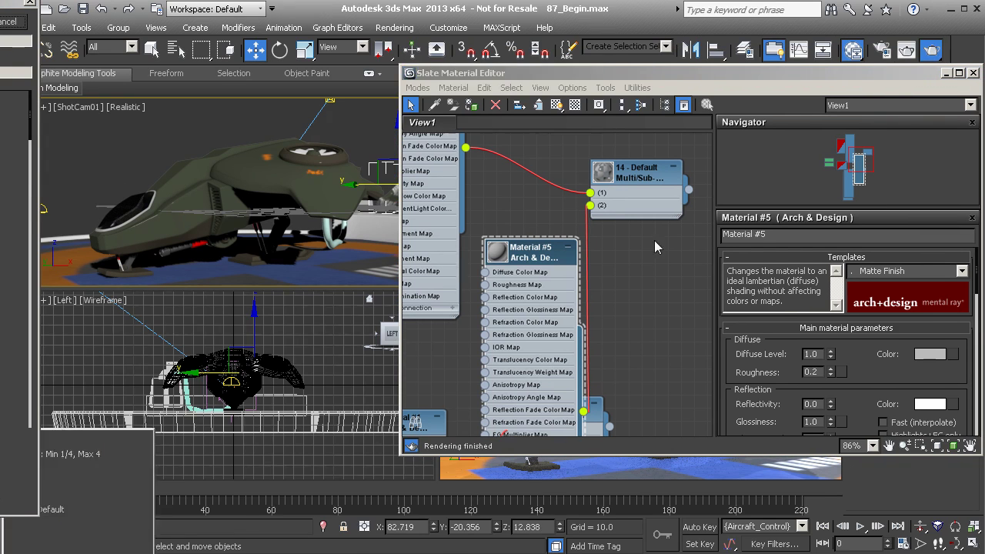
key(shift+q)
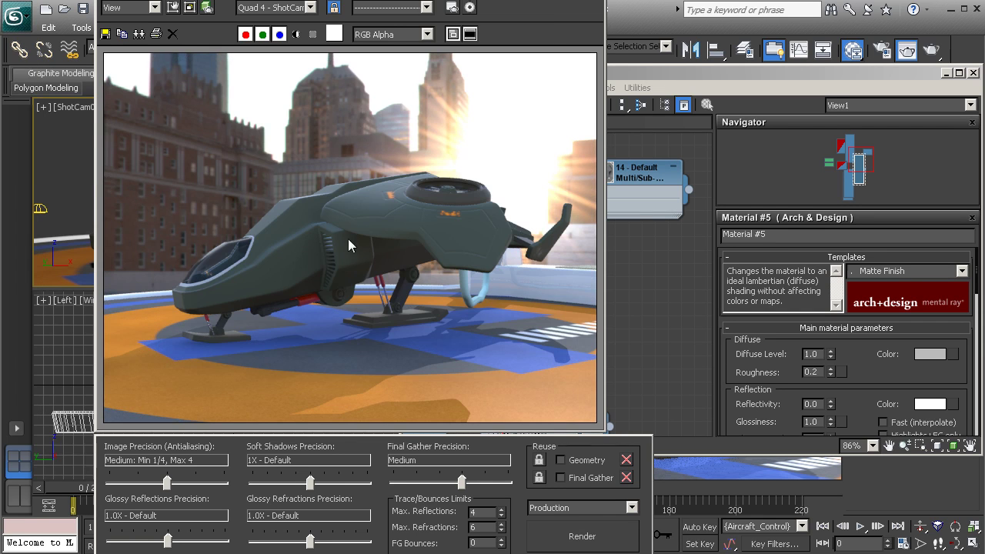
key(alt+F4)
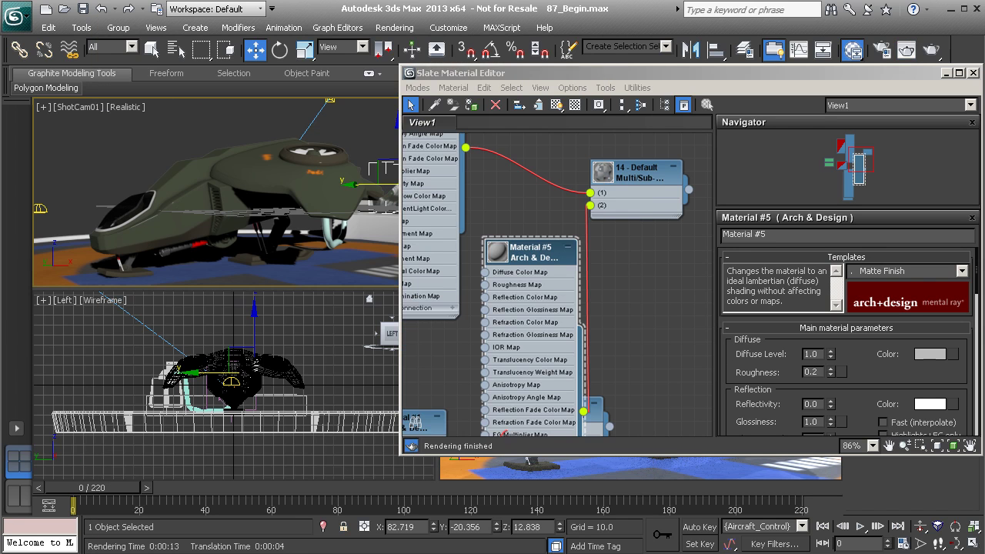
Sample the material of the front landing gear's piston parts into an empty area of the node view and open its parameters.
middle_drag(592, 267, 608, 270)
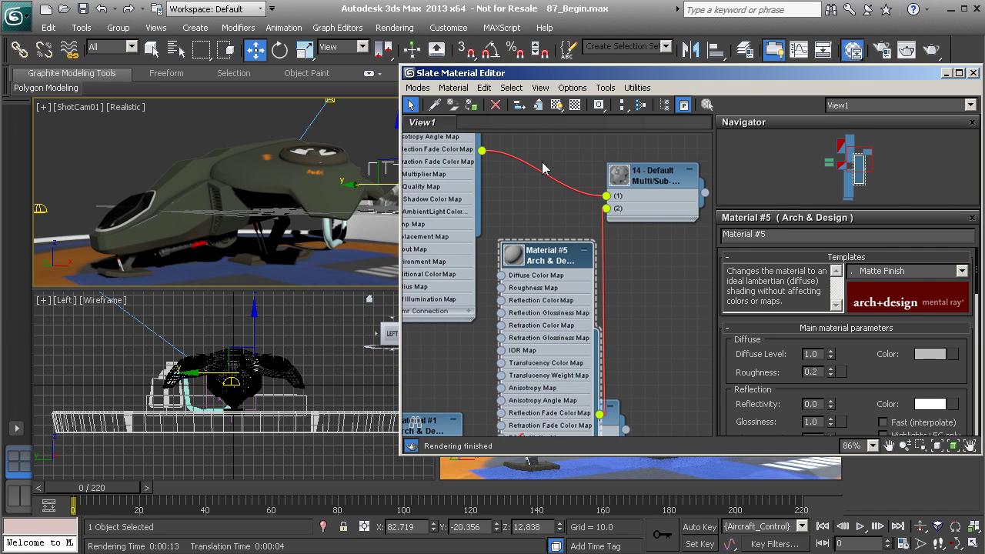
middle_drag(528, 152, 543, 385)
middle_drag(577, 229, 555, 394)
middle_drag(568, 285, 556, 356)
key(Escape)
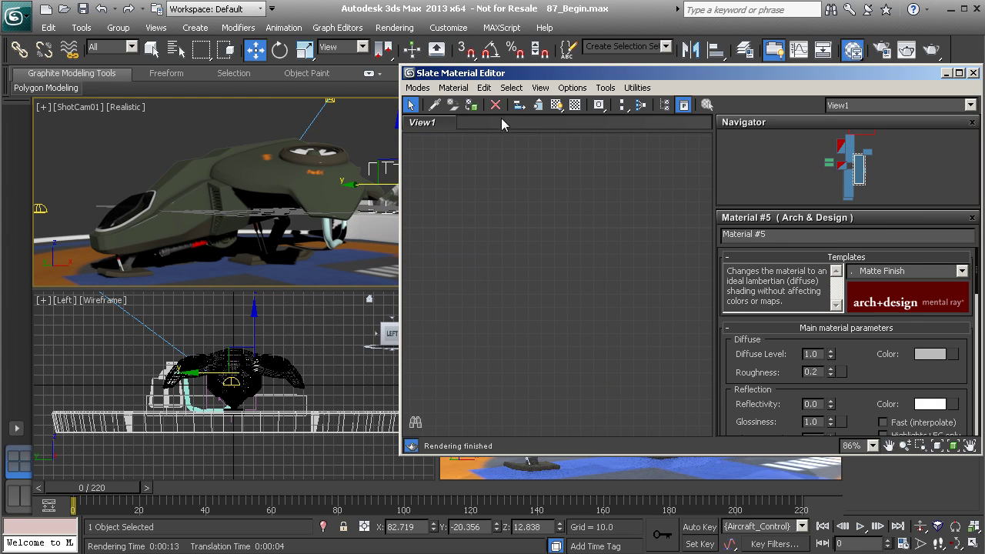
click(435, 105)
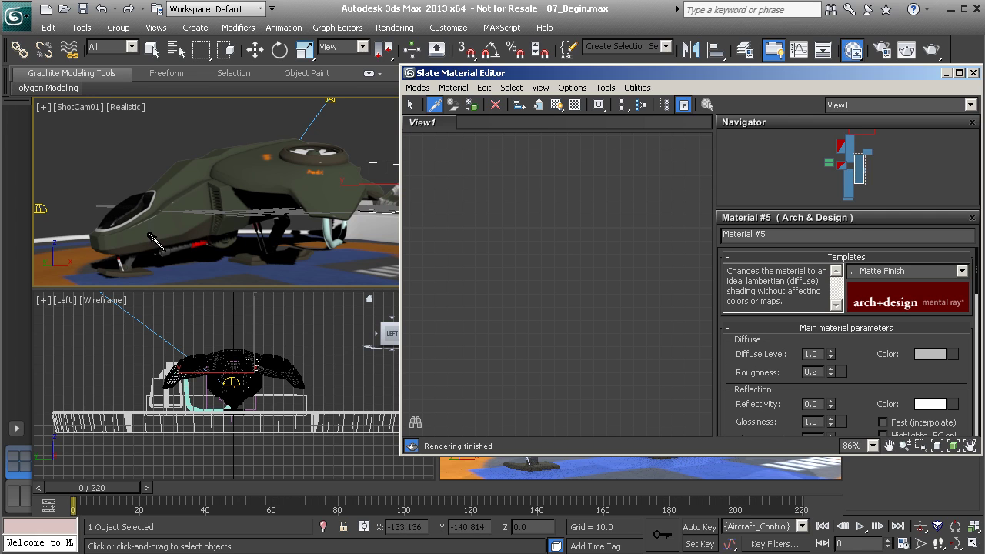
click(156, 242)
drag(529, 217, 489, 197)
double_click(519, 197)
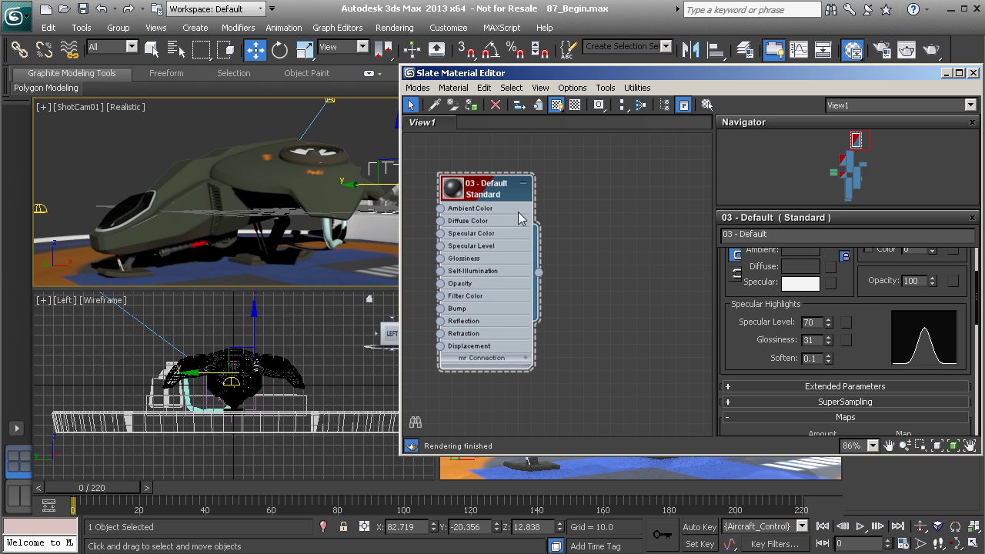
Add a mental ray Arch & Design material beside the 03 - Default node and open its parameters.
right_click(627, 182)
mouse_move(654, 184)
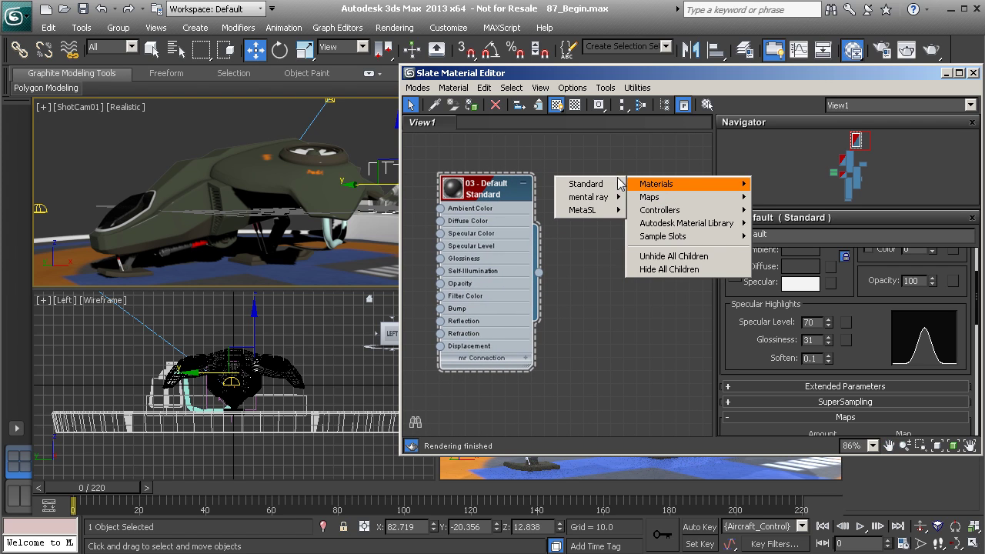
mouse_move(587, 196)
click(515, 204)
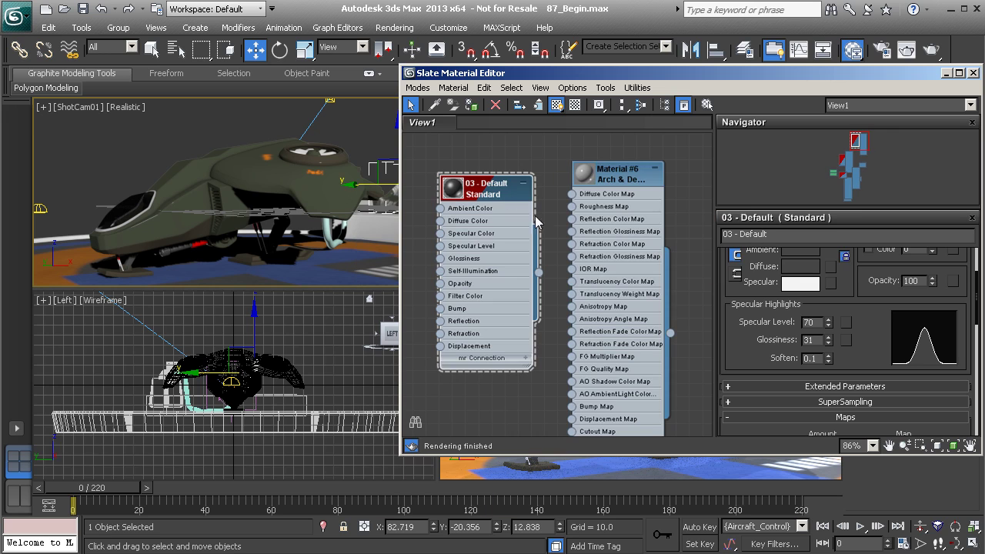
double_click(617, 185)
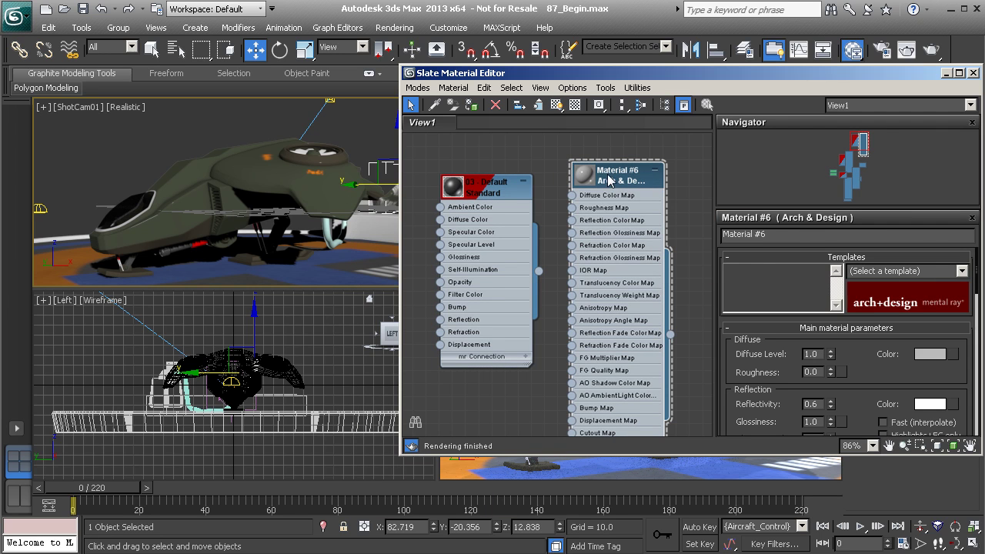
Apply the Brushed Metal template to Material #6, then tidy its Noise map node and enlarge the material's preview.
click(961, 272)
scroll(964, 314, down, 1)
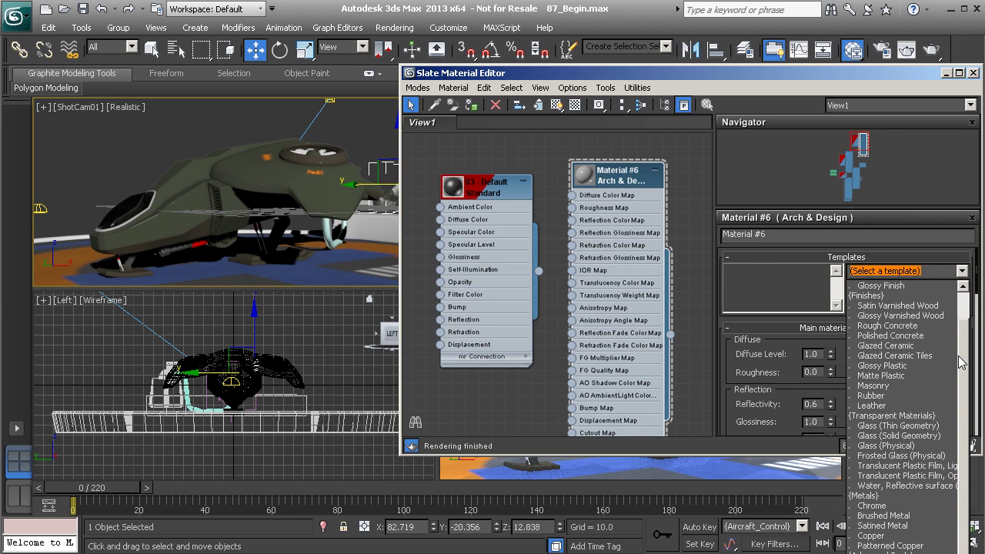
click(911, 521)
middle_drag(545, 172, 559, 170)
drag(469, 203, 480, 376)
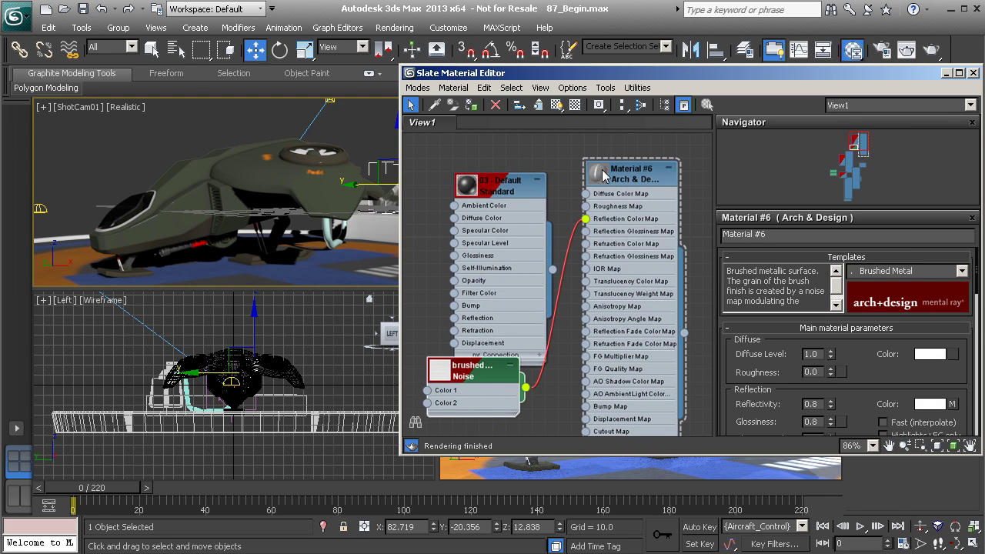
double_click(601, 173)
Select all scene objects that use the 03 - Default material.
drag(504, 189, 491, 163)
right_click(491, 164)
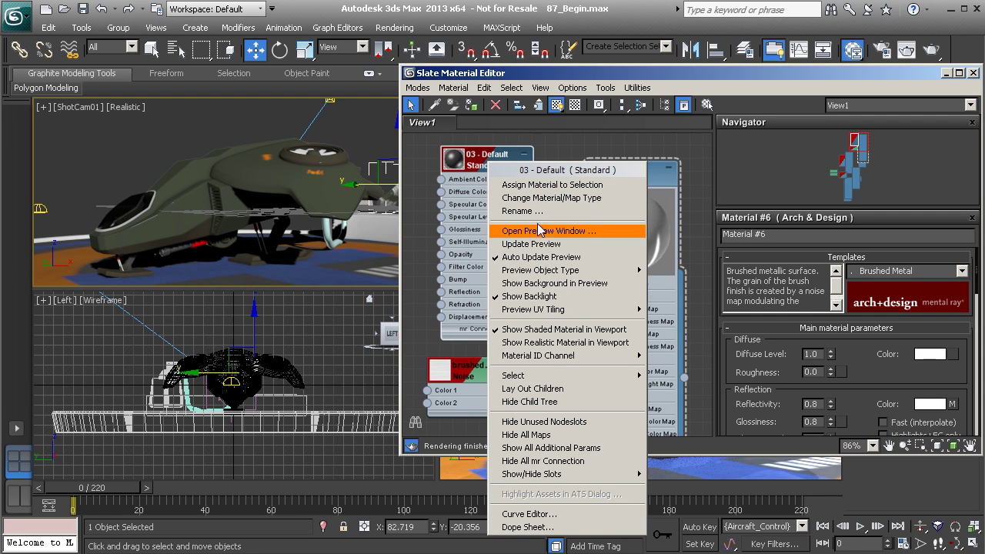
mouse_move(543, 354)
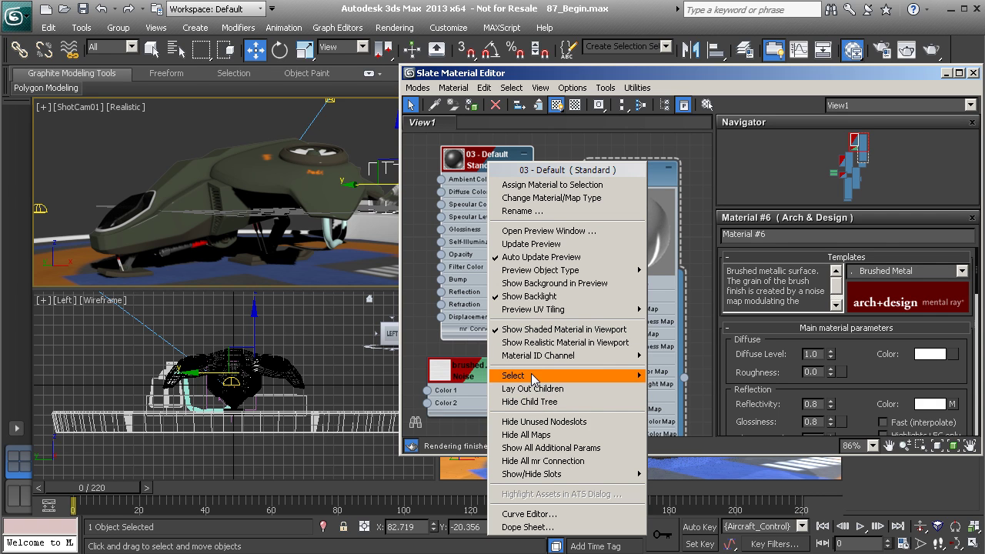
mouse_move(513, 376)
click(446, 416)
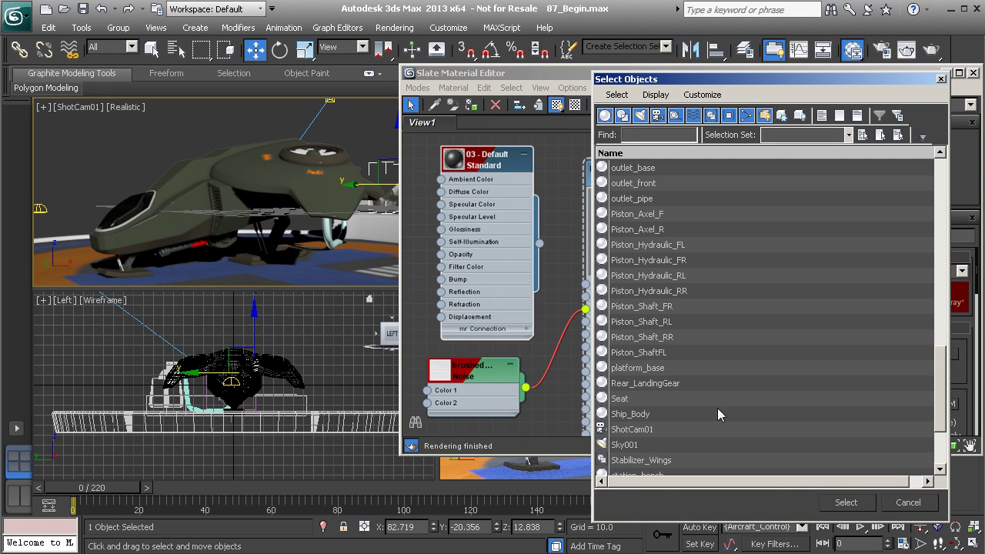
click(846, 502)
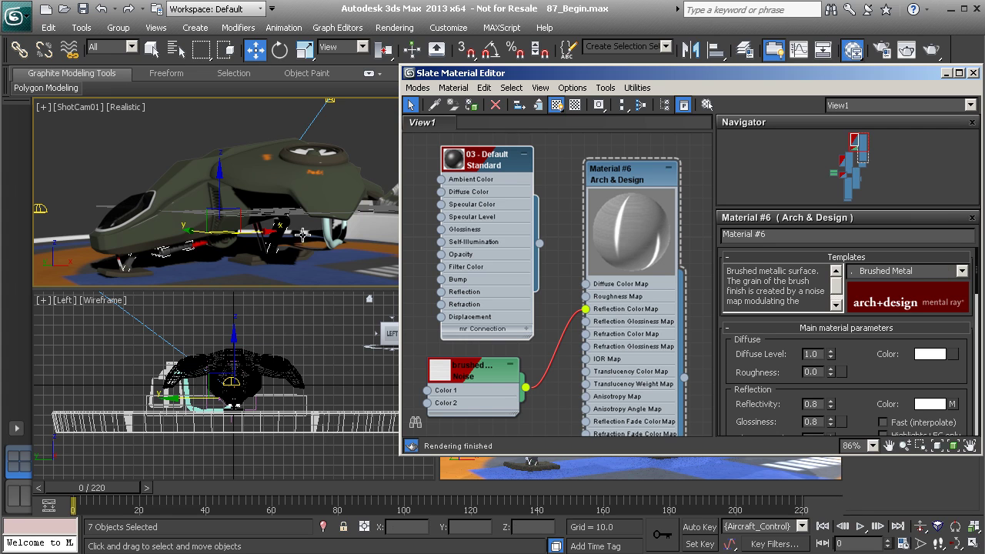
Assign Material #6 to the selected objects, render the ShotCam01 view and close the rendered frame.
right_click(646, 183)
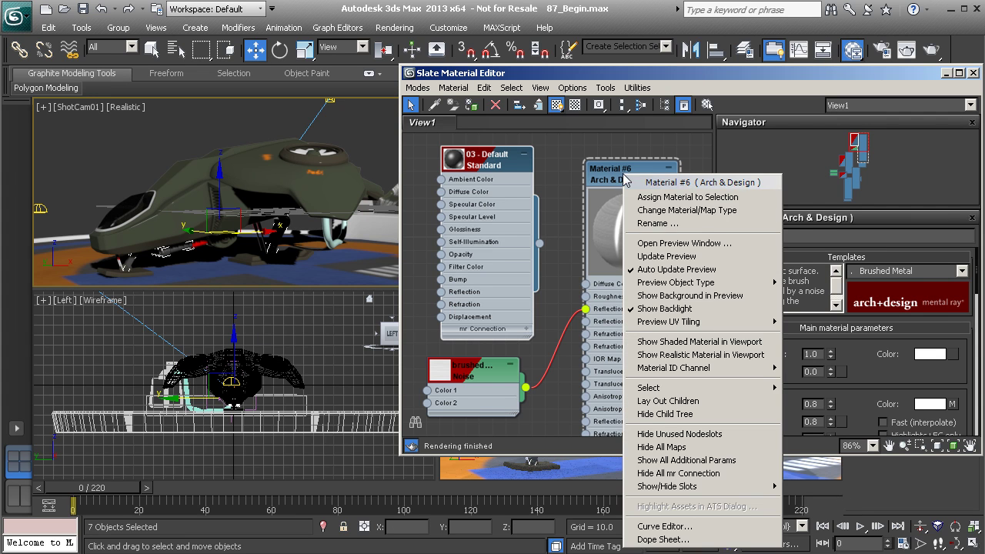
click(668, 198)
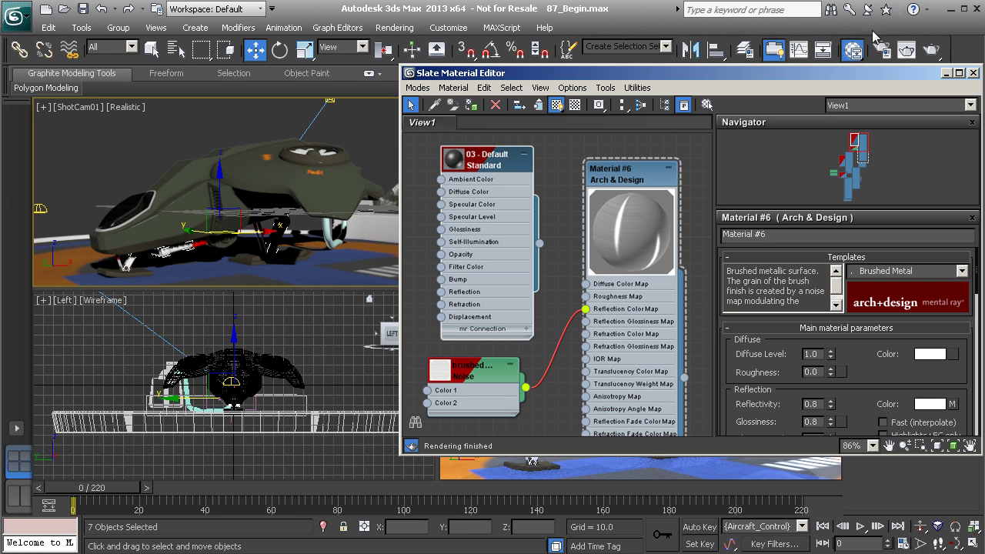
click(931, 50)
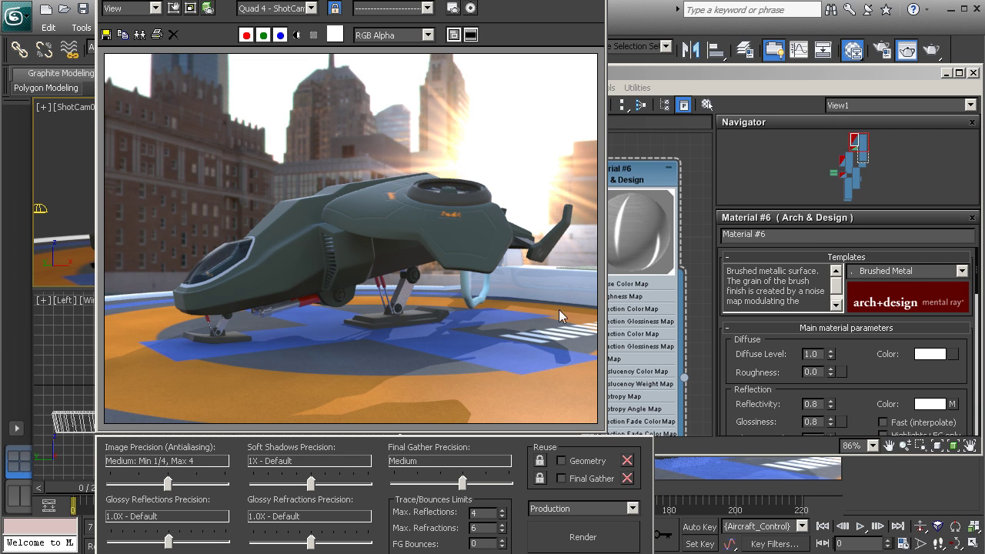
click(596, 0)
Sample the landing pad's material from the camera view into an empty area of the node view.
middle_drag(465, 198, 514, 383)
middle_drag(501, 270, 502, 392)
click(435, 105)
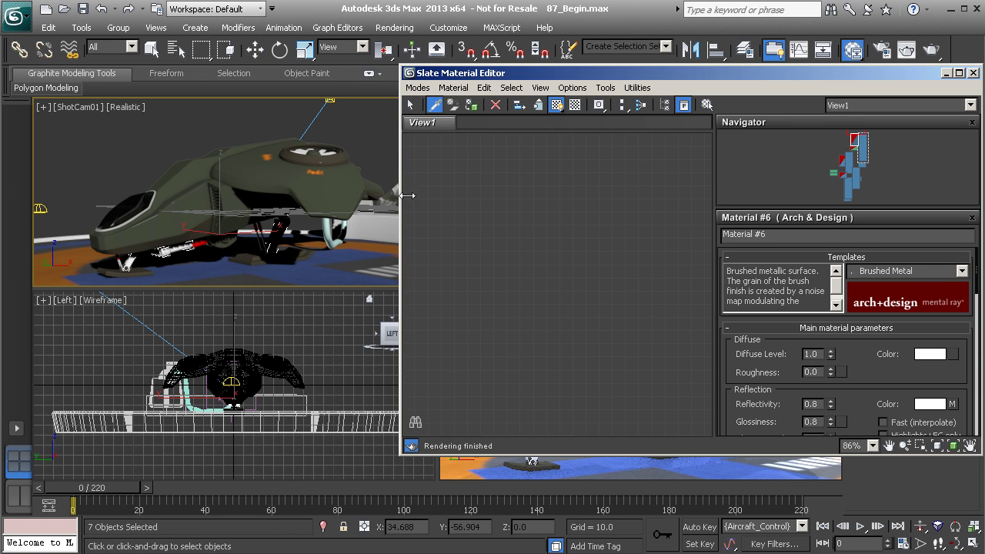
click(344, 266)
middle_drag(496, 269, 668, 317)
middle_drag(565, 225, 549, 267)
click(552, 202)
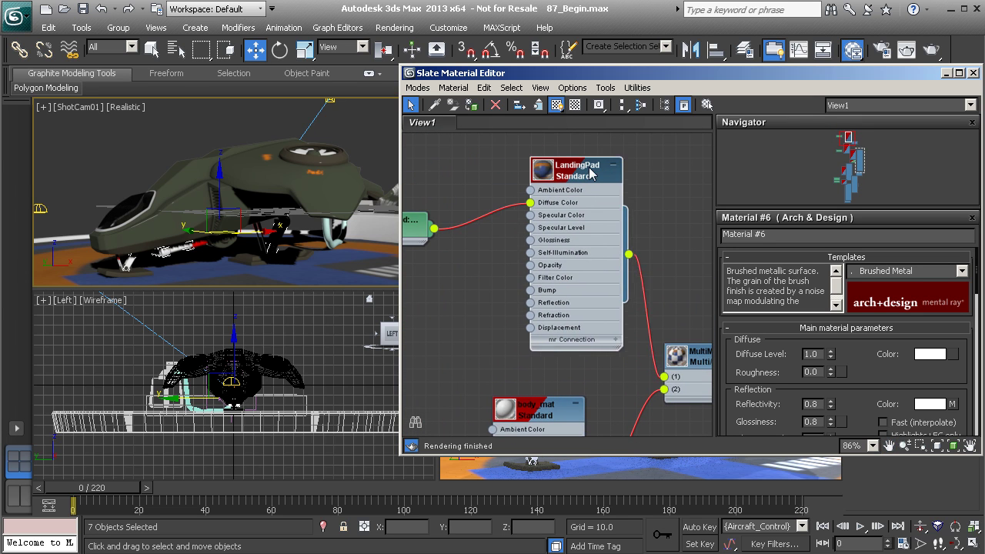
middle_drag(552, 203, 510, 226)
Add a mental ray Arch & Design material and place it beside the LandingPad node.
right_click(592, 202)
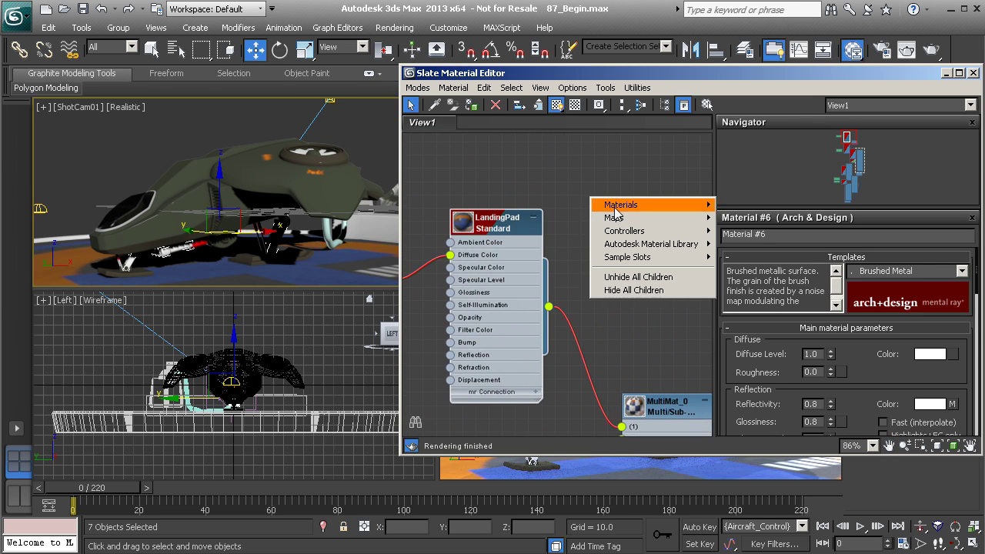
mouse_move(604, 205)
mouse_move(564, 219)
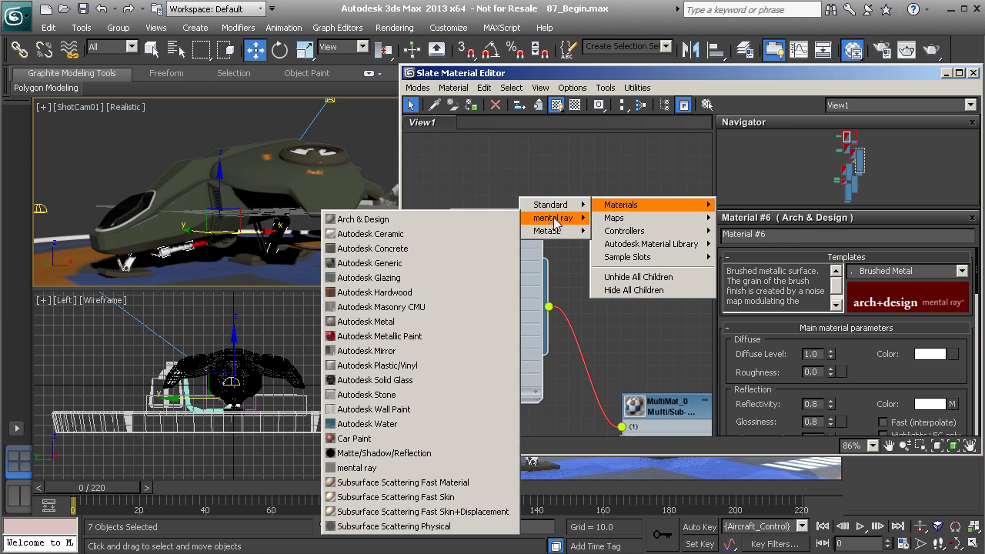
click(465, 219)
drag(583, 195, 451, 157)
Connect the LandingPad bitmap to Material #7's Diffuse Color Map and open that material's parameters.
middle_drag(458, 179, 618, 184)
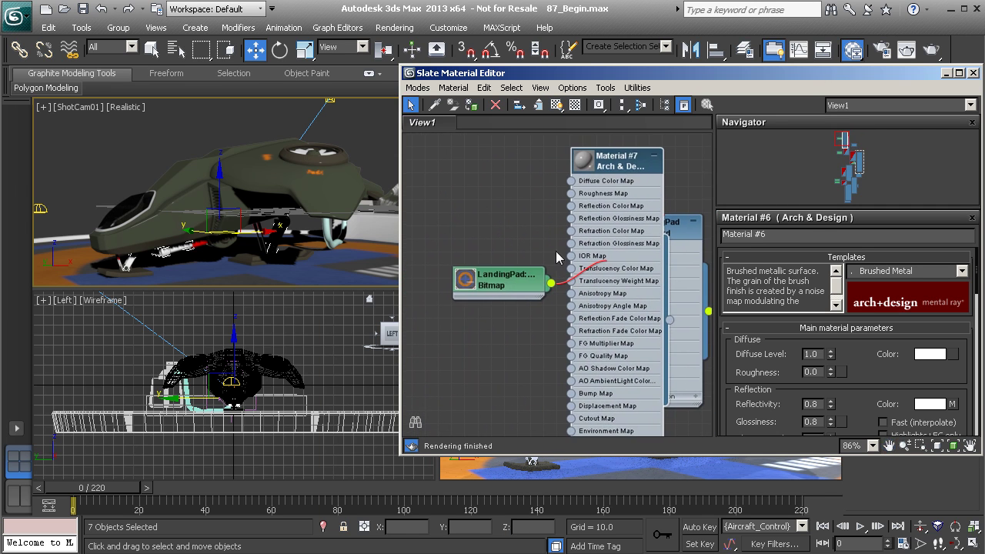
drag(503, 285, 552, 155)
click(619, 166)
double_click(576, 169)
Set Material #7's reflectivity to 0.0 and turn on Highlights+FG only.
drag(863, 374, 862, 312)
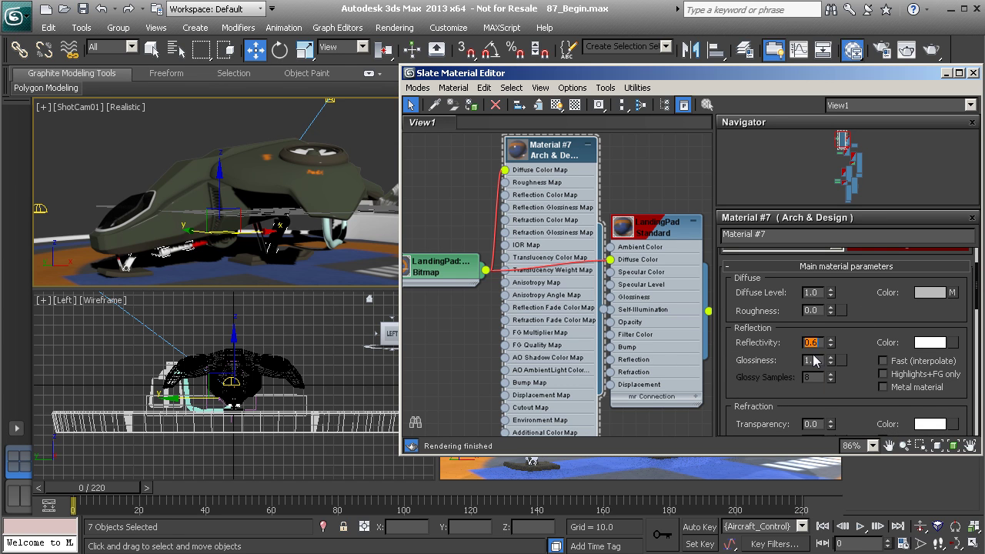
click(883, 374)
drag(850, 385, 852, 312)
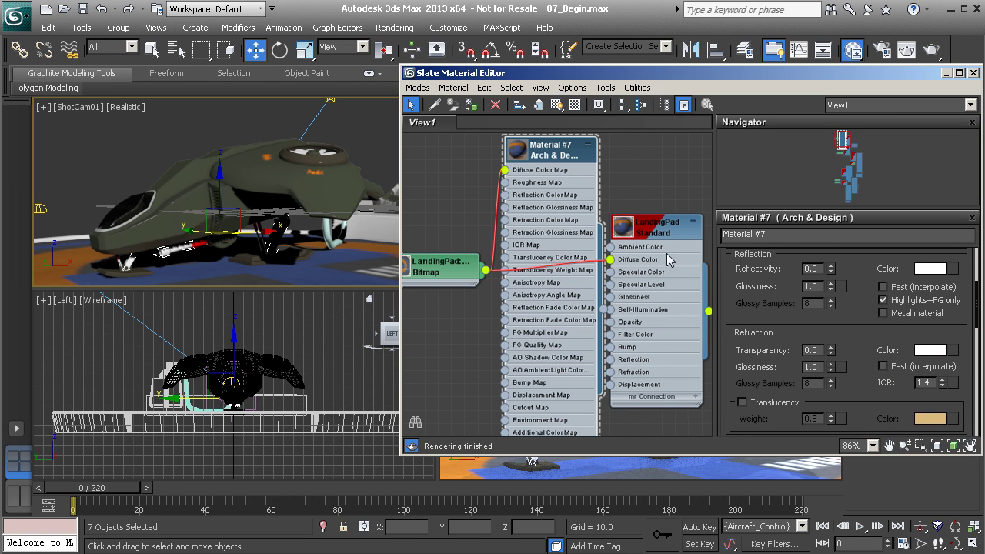
Connect Material #7 to slot (1) of MultiMat_0 in place of the LandingPad material.
middle_drag(597, 166, 530, 158)
drag(591, 219, 617, 180)
middle_drag(594, 221, 564, 136)
middle_drag(604, 268, 597, 363)
middle_drag(633, 251, 580, 226)
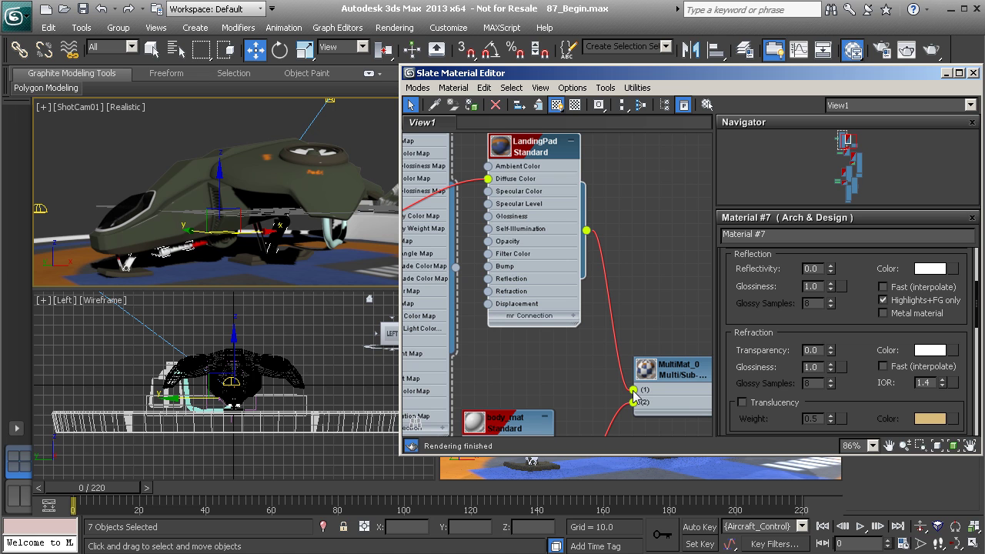
drag(456, 267, 634, 392)
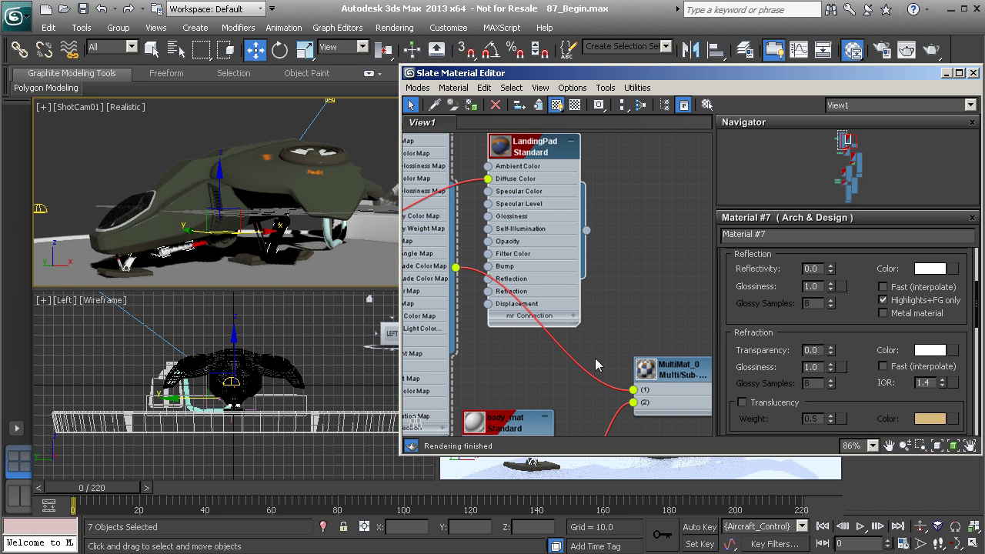
Add a mental ray Arch & Design material beside the body_mat node and open its parameters.
middle_drag(568, 327, 575, 202)
middle_drag(569, 278, 593, 180)
drag(556, 213, 507, 306)
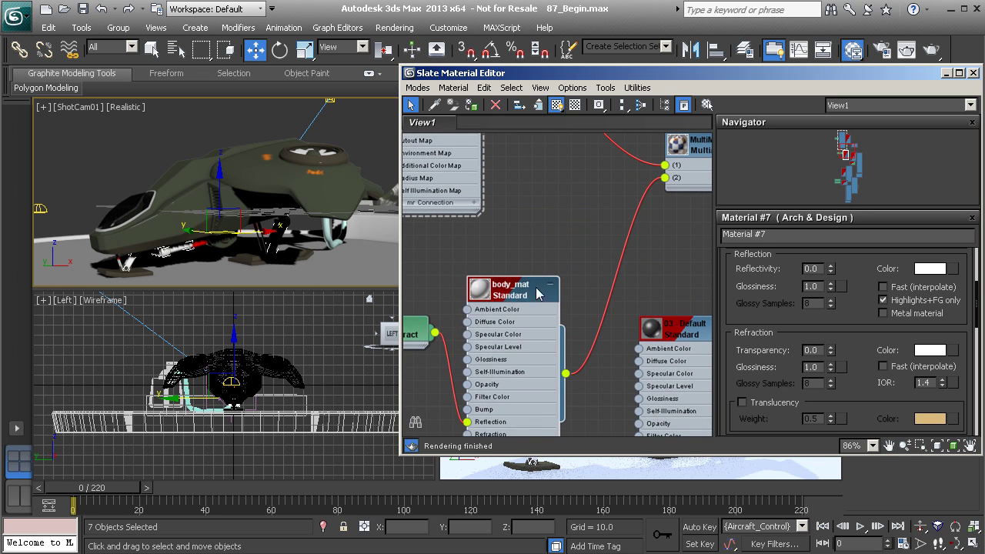
middle_drag(537, 294, 484, 341)
right_click(549, 254)
mouse_move(573, 259)
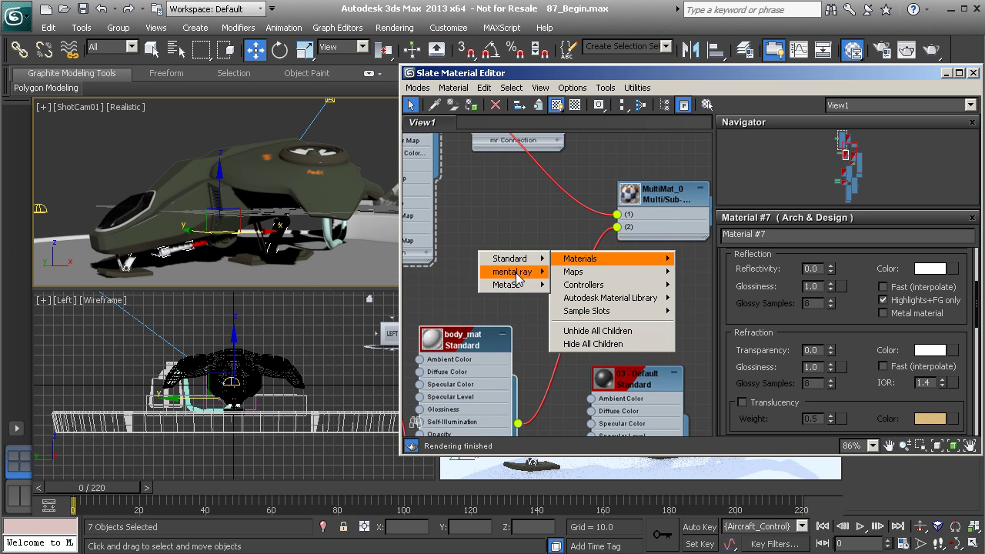
mouse_move(517, 278)
click(449, 268)
drag(542, 256, 547, 231)
double_click(547, 224)
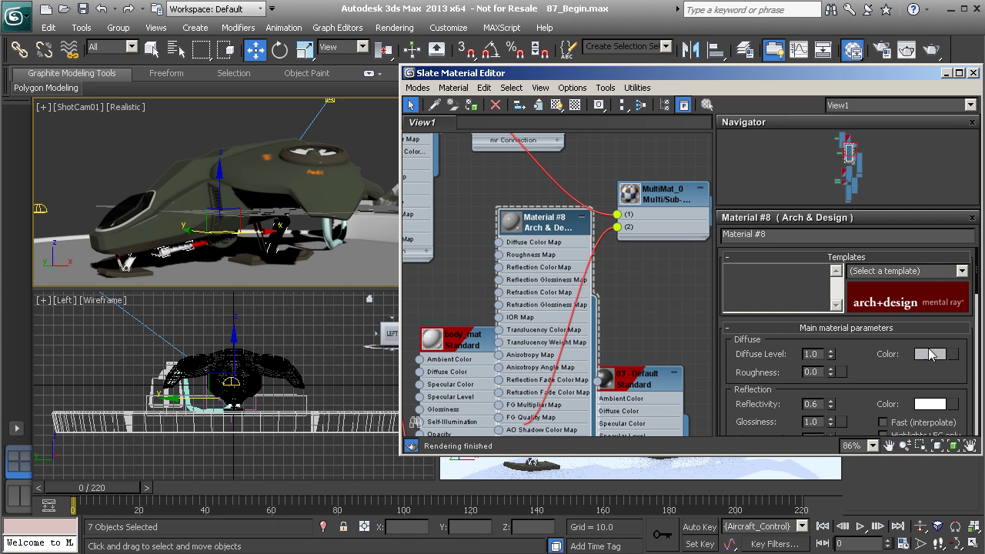
Set Material #8's diffuse color to a lighter grey and its reflectivity to 0.0.
click(931, 354)
drag(286, 87, 310, 89)
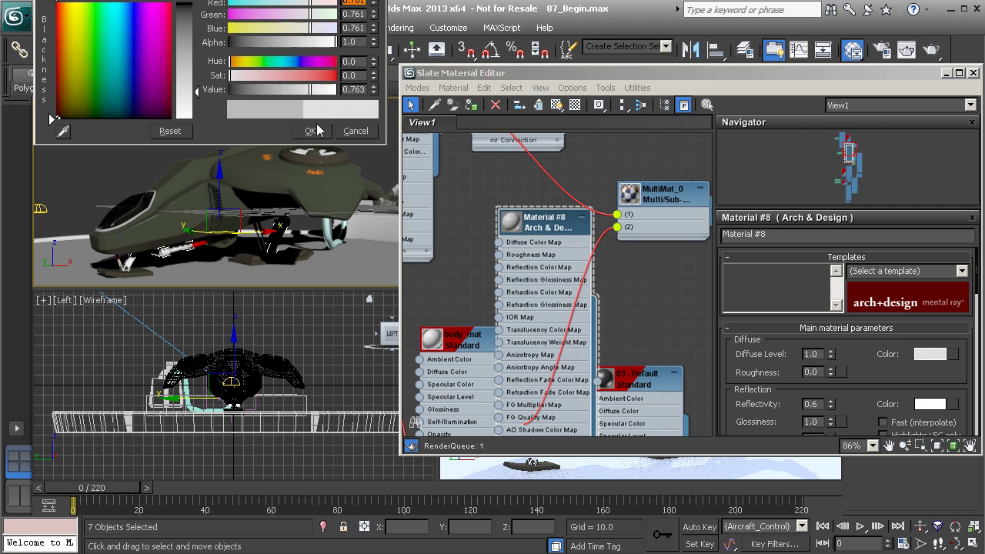
click(316, 127)
scroll(845, 385, down, 2)
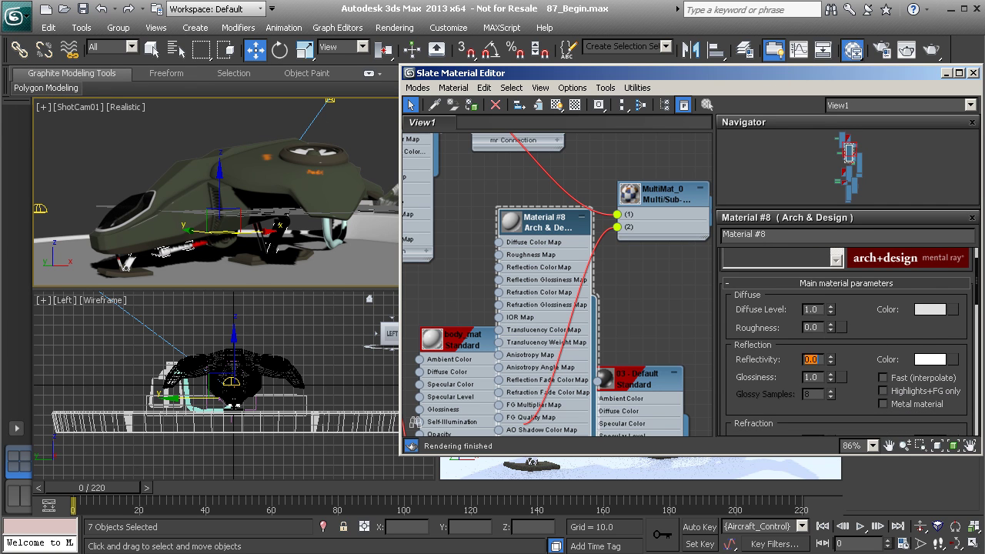
Connect Material #8 to slot (2) of MultiMat_0, reposition its node and render the ShotCam01 view.
drag(602, 378, 617, 226)
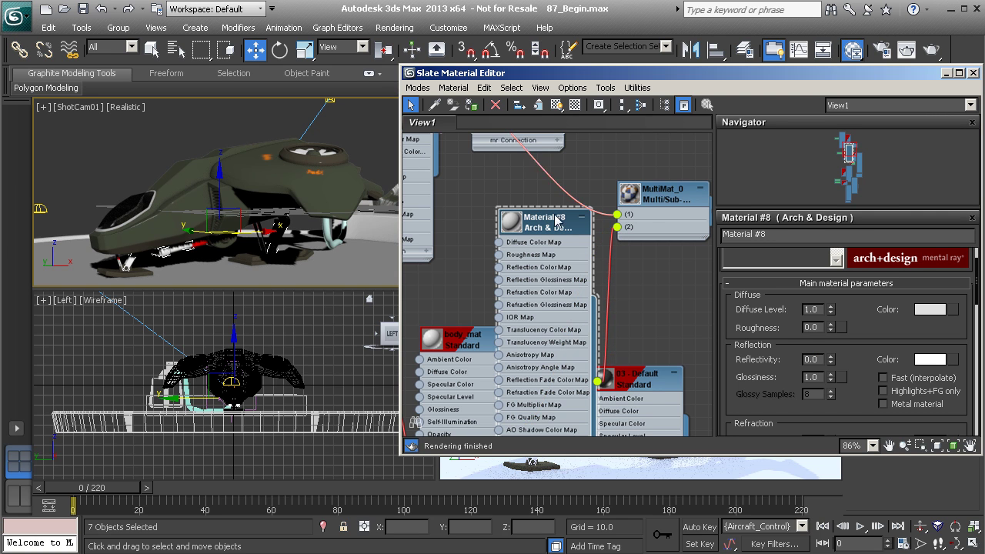
drag(548, 218, 495, 178)
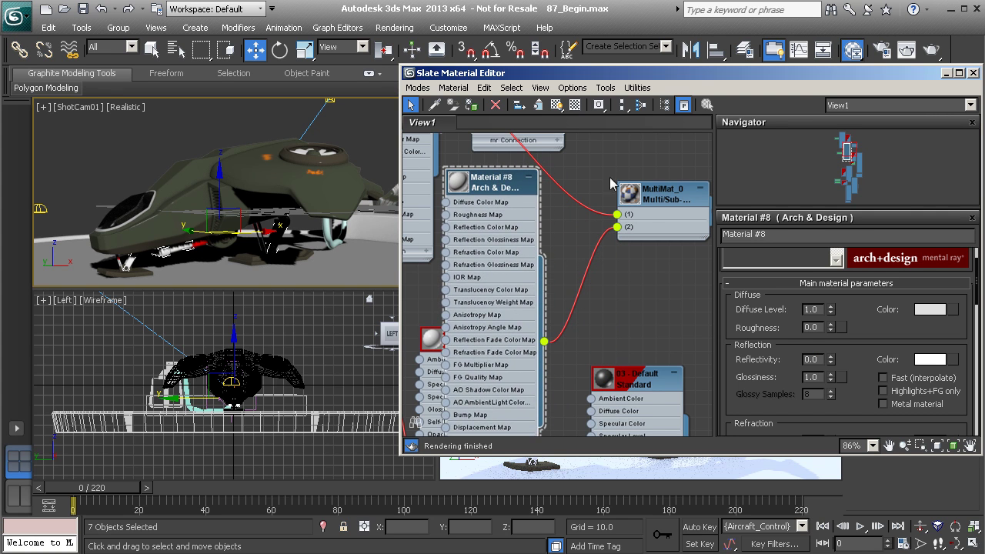
click(931, 49)
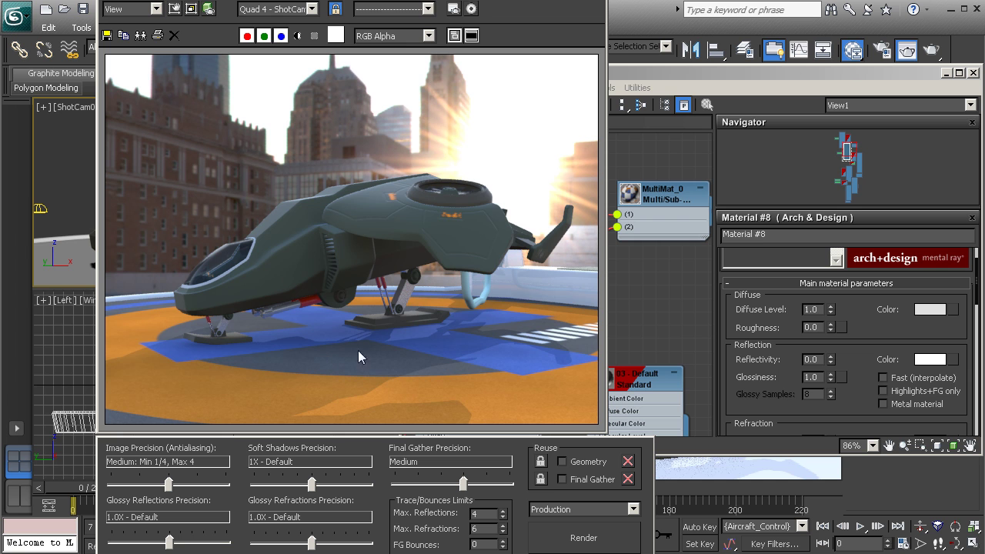
Shift the Material #8 node slightly aside and close the rendered frame and the material editor.
click(678, 70)
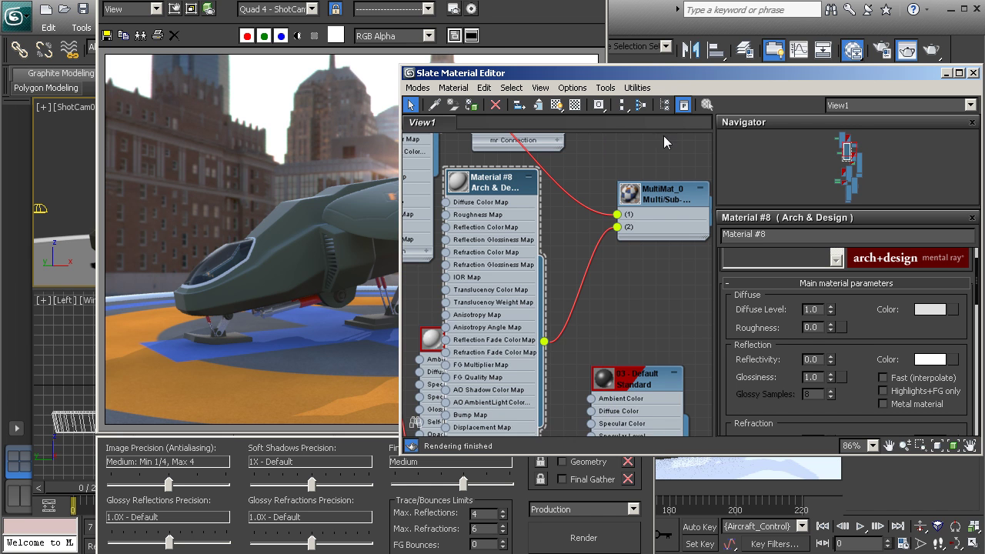
middle_drag(540, 226, 626, 268)
drag(594, 225, 579, 226)
middle_drag(635, 270, 610, 257)
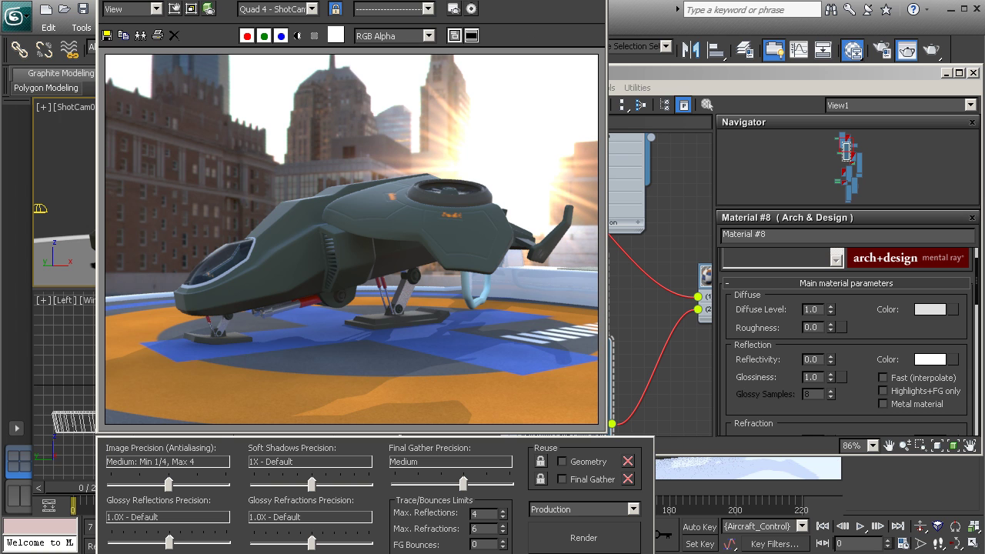
click(599, 1)
click(973, 73)
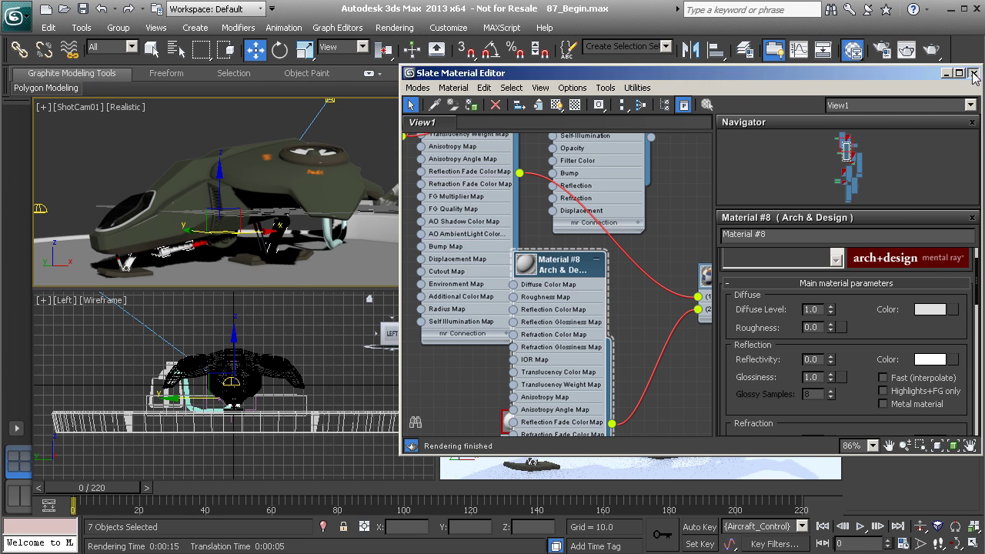
Select the front landing gear's skid object, LandingGear_F, in the Front view.
scroll(630, 273, up, 10)
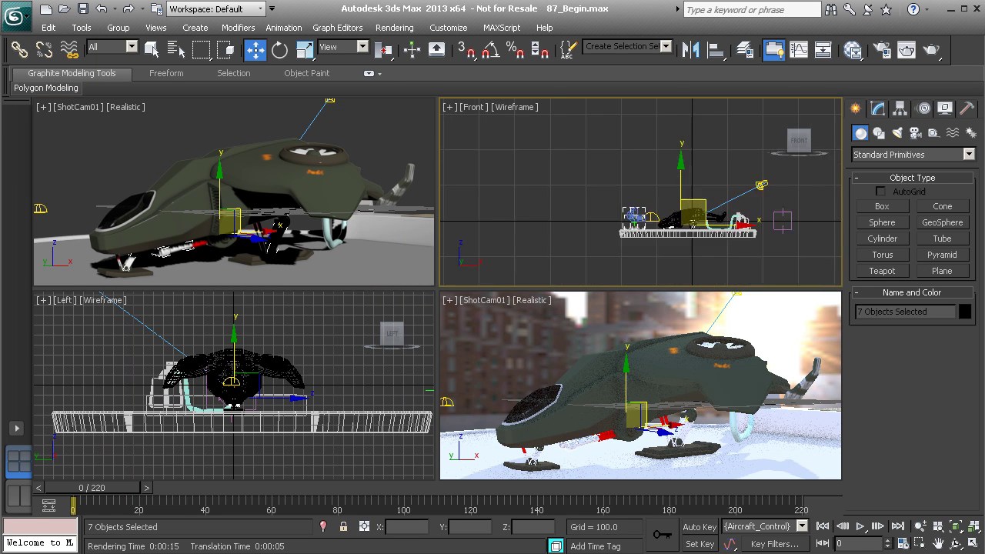
scroll(655, 133, up, 10)
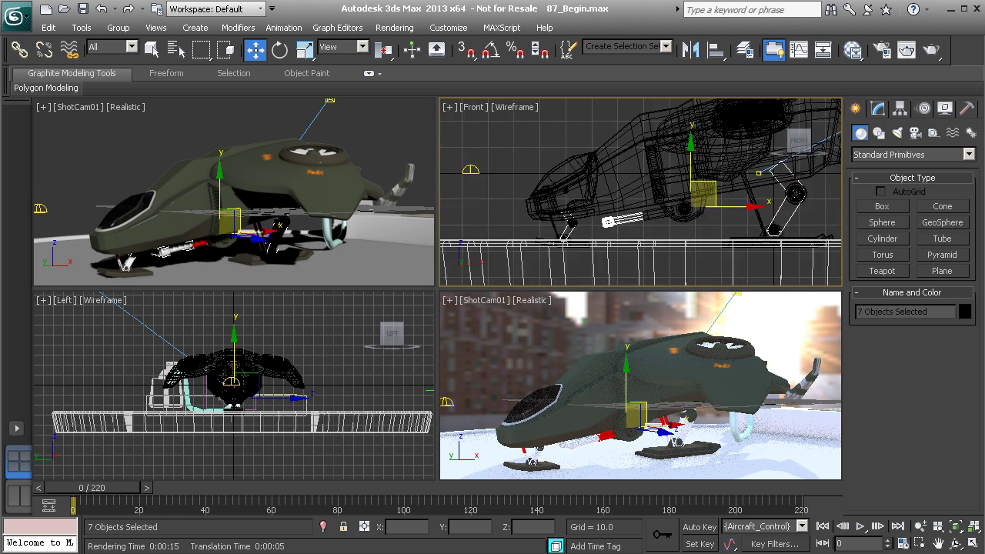
scroll(596, 207, up, 8)
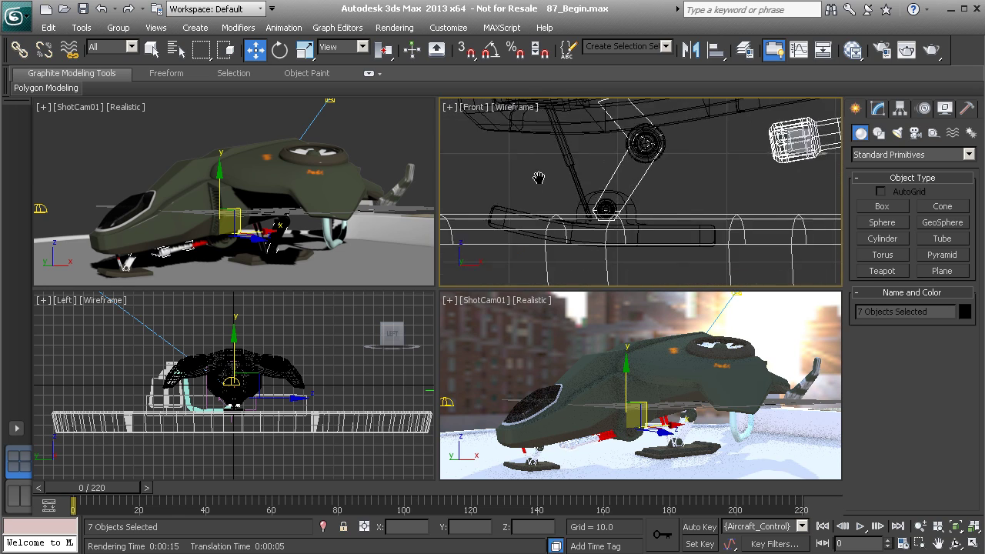
middle_drag(622, 192, 645, 147)
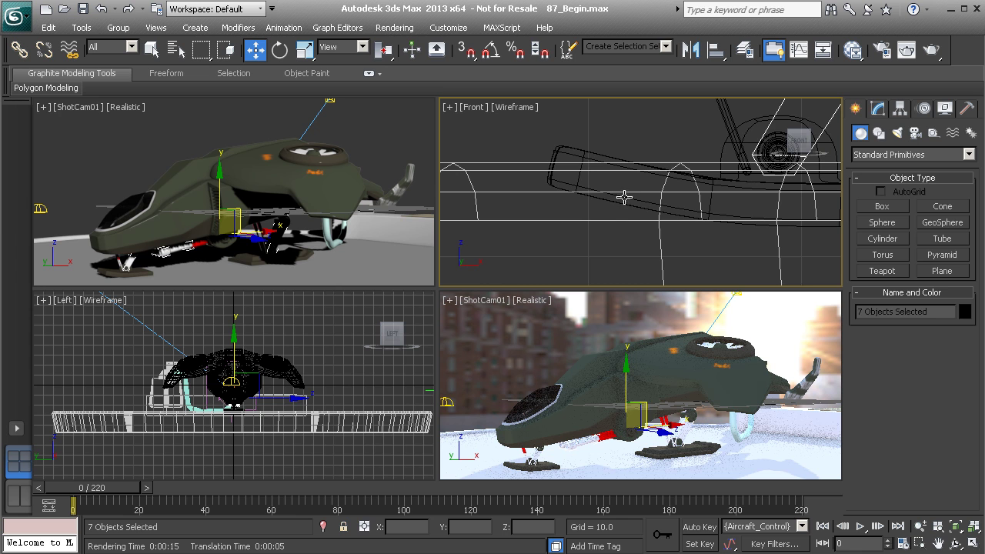
click(629, 201)
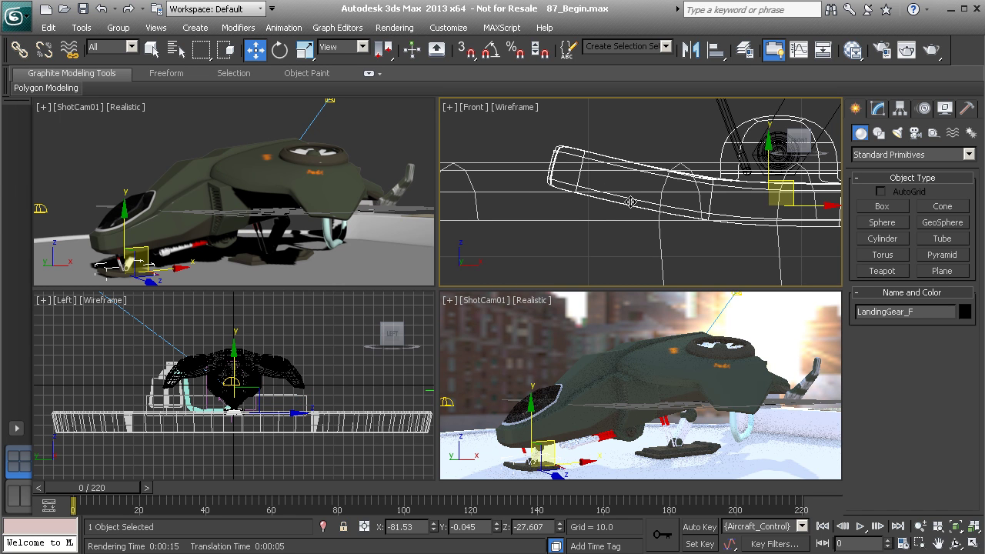
Examine up close in the Front view how the front landing gear's skid sits relative to the landing pad surface.
middle_drag(593, 201, 617, 240)
scroll(618, 241, up, 2)
middle_drag(618, 241, 601, 168)
scroll(607, 187, up, 1)
scroll(602, 169, up, 2)
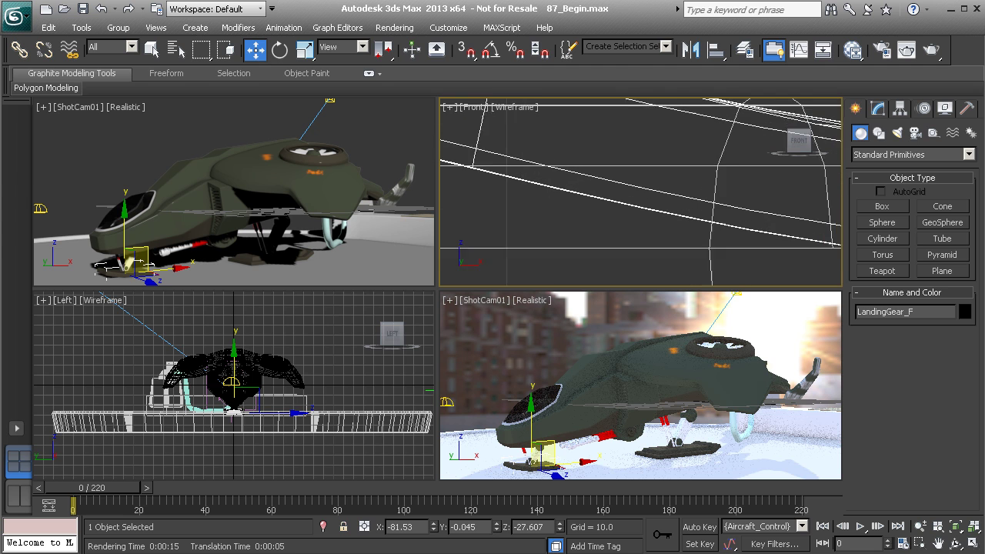
scroll(653, 214, up, 1)
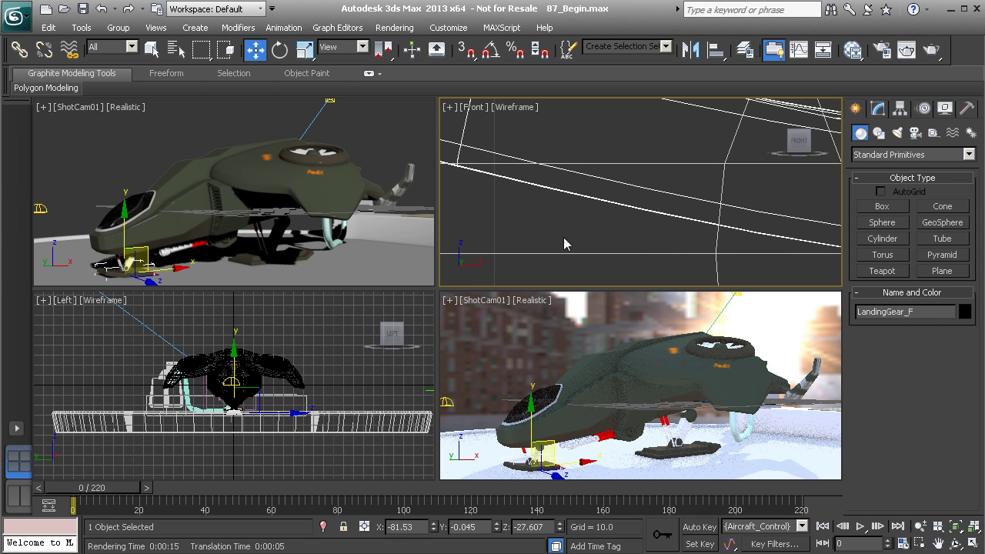
middle_drag(564, 237, 702, 246)
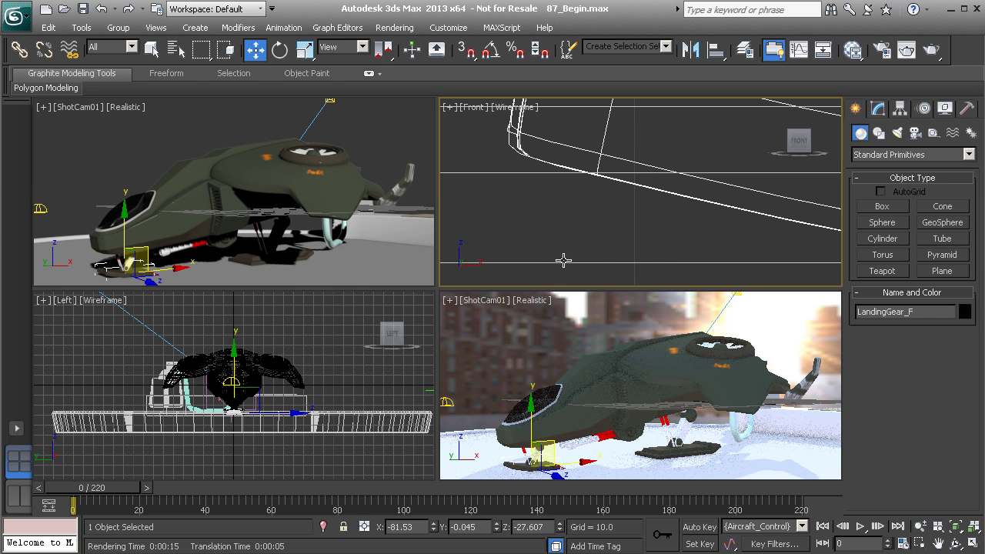
middle_drag(514, 265, 660, 241)
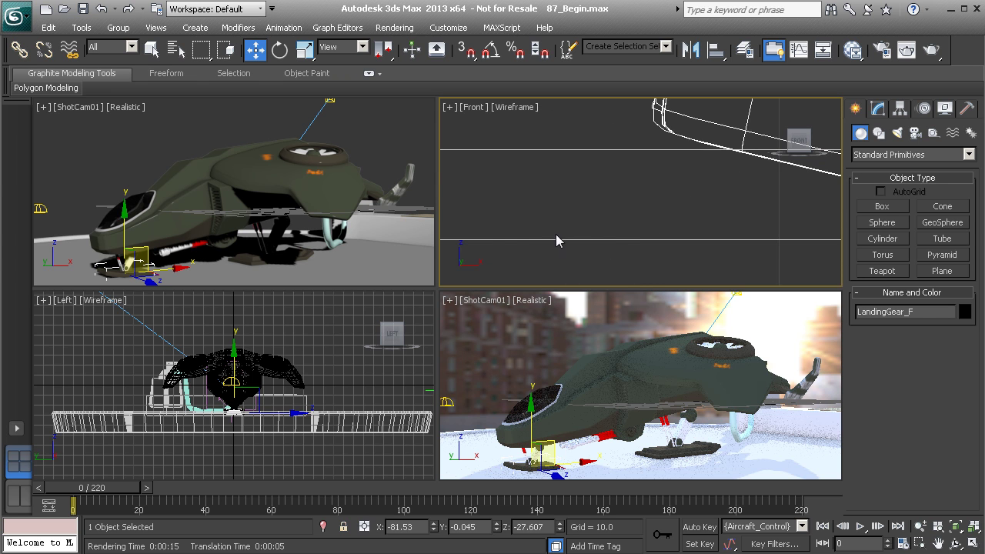
middle_drag(514, 241, 546, 219)
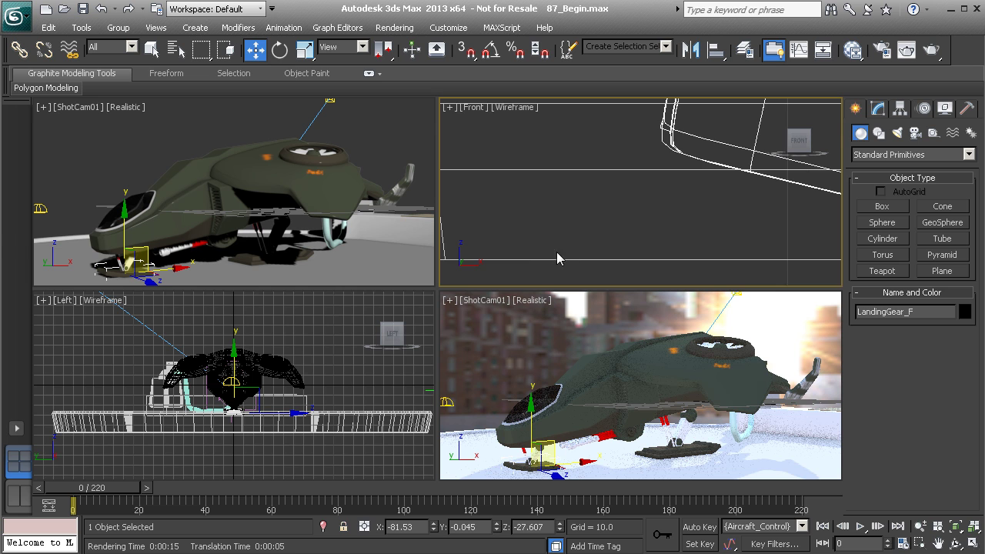
middle_drag(561, 259, 661, 264)
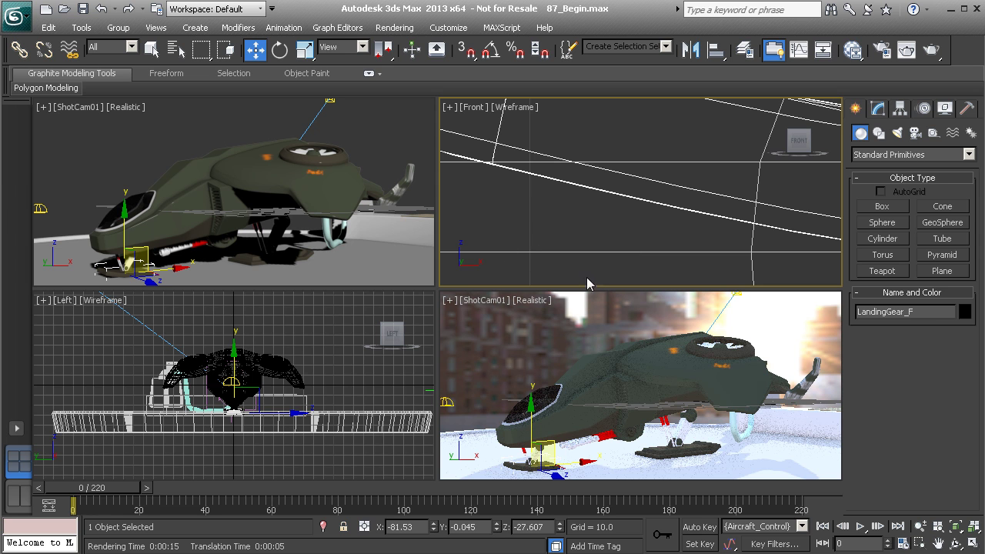
Open the material editor and shift the Material #8 node slightly clear of the neighbouring nodes.
key(m)
middle_drag(608, 222, 614, 190)
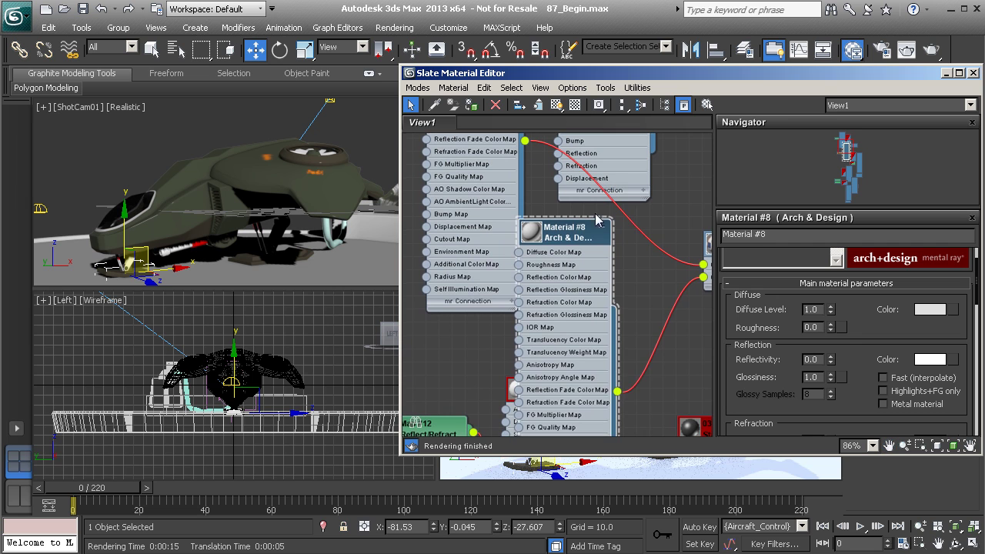
drag(575, 244, 601, 257)
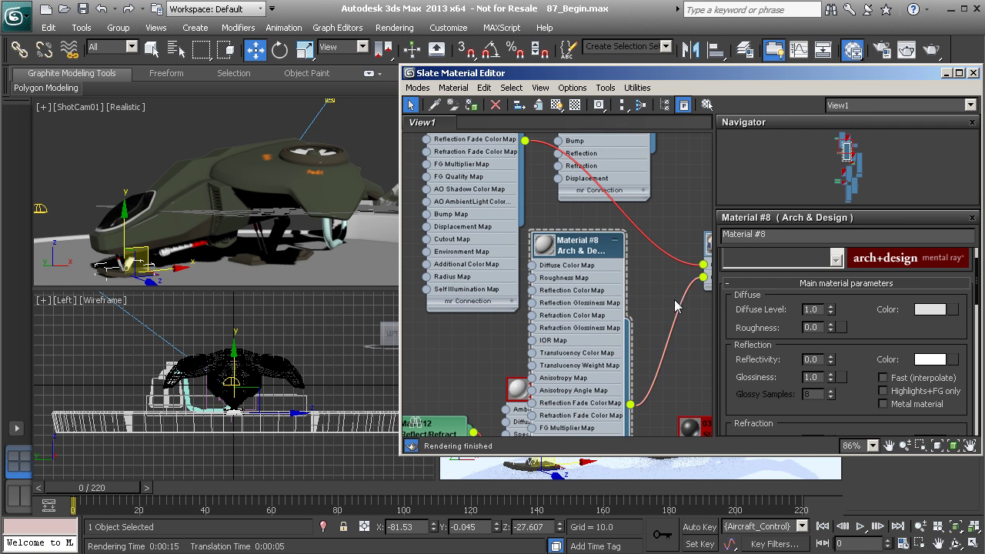
drag(850, 407, 856, 346)
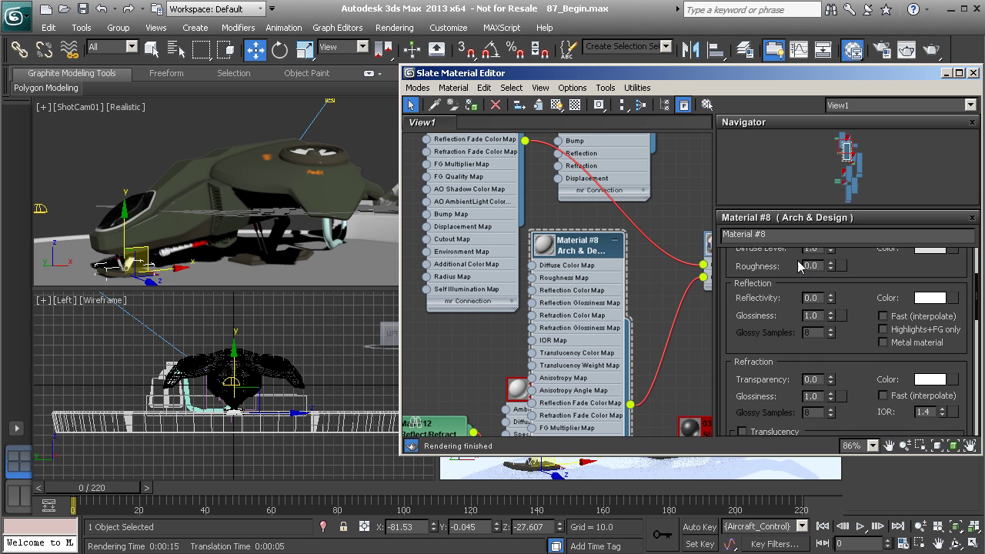
Lay out all nodes automatically in the material editor's View1.
click(662, 197)
middle_drag(671, 217, 636, 238)
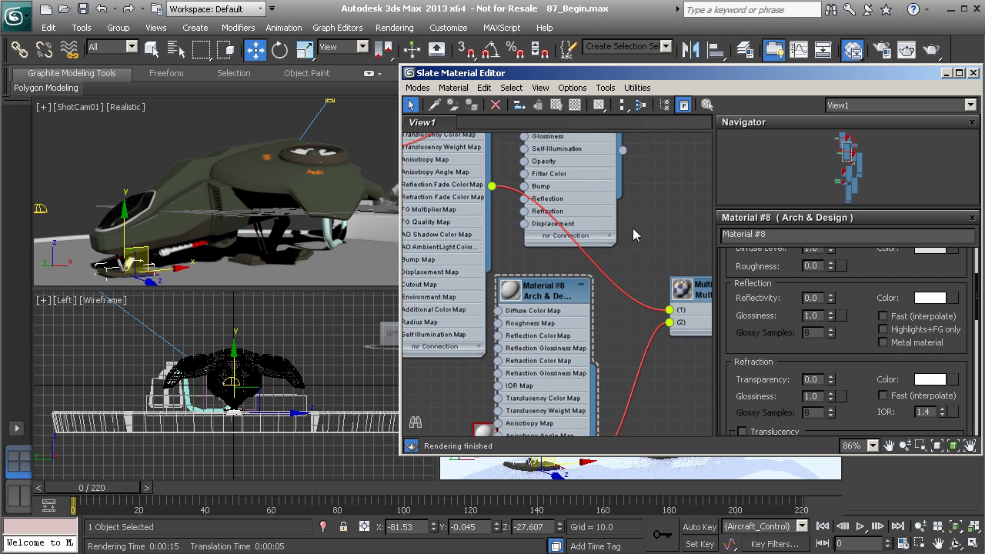
scroll(630, 240, down, 1)
key(Escape)
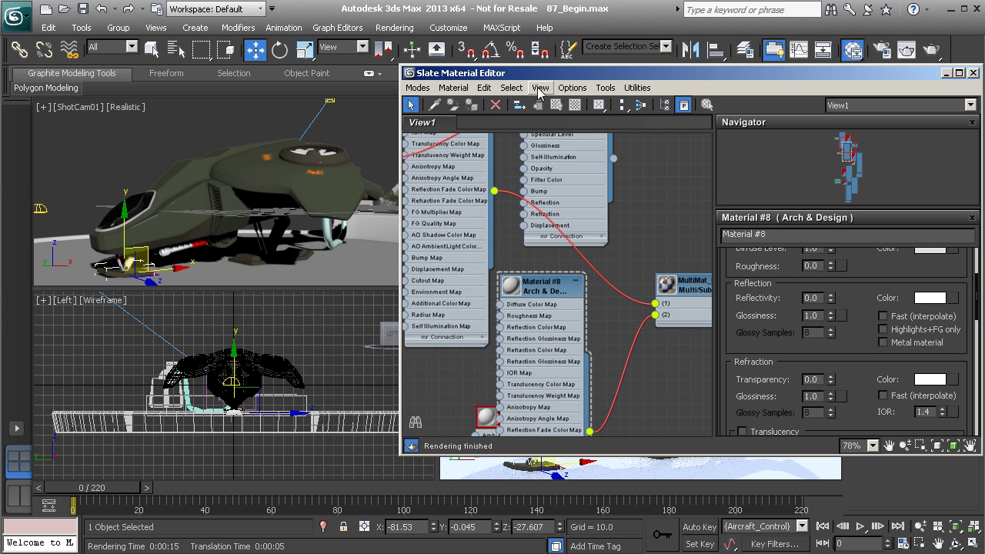
click(514, 87)
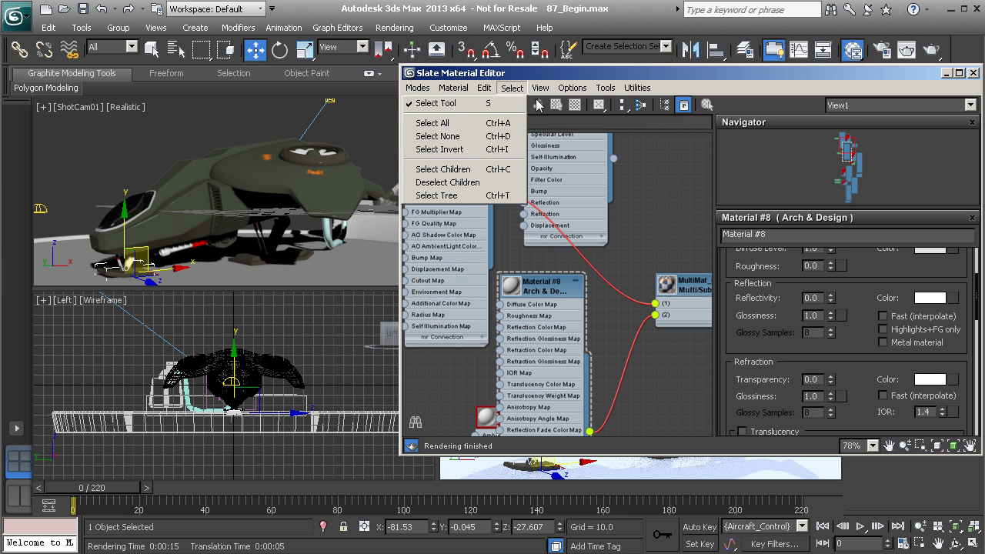
mouse_move(540, 88)
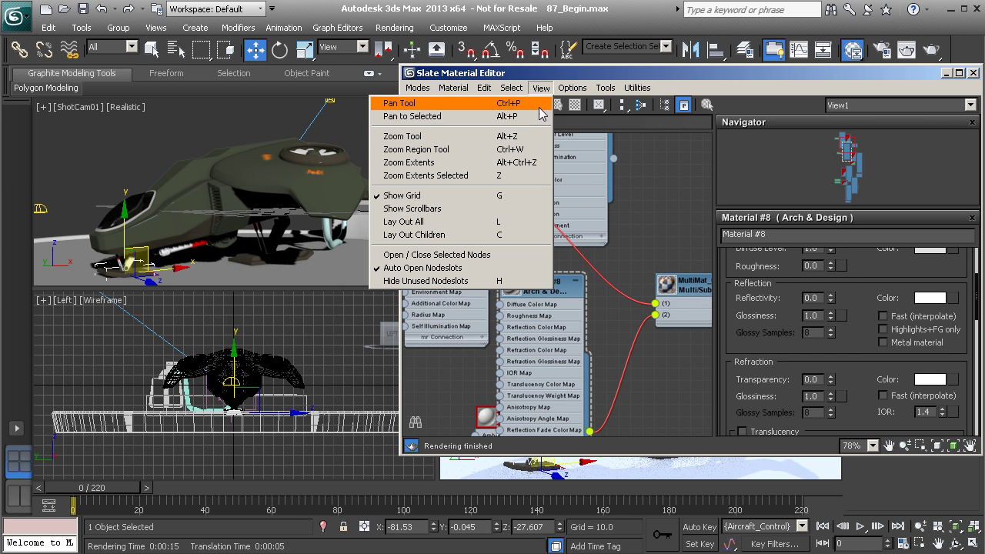
click(502, 222)
scroll(554, 219, up, 15)
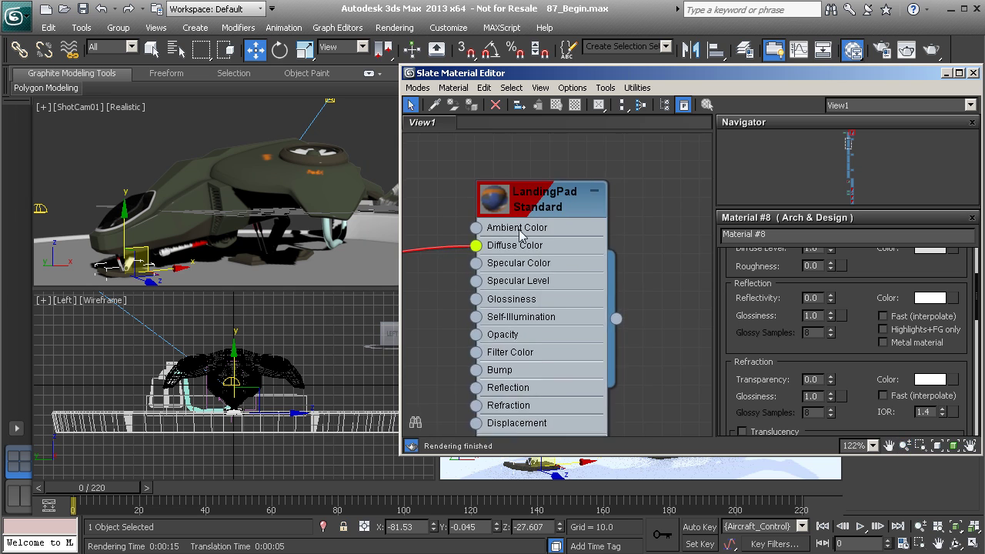
Move the Material #7 node, fed by the LandingPad bitmap, slightly down and open its parameters.
scroll(551, 246, down, 2)
middle_drag(451, 260, 597, 226)
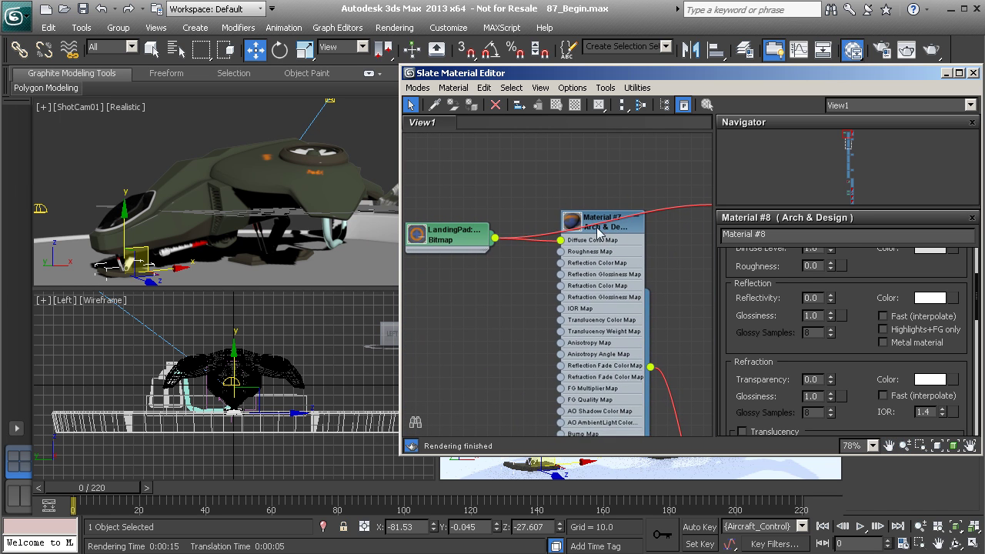
drag(613, 224, 622, 269)
double_click(614, 264)
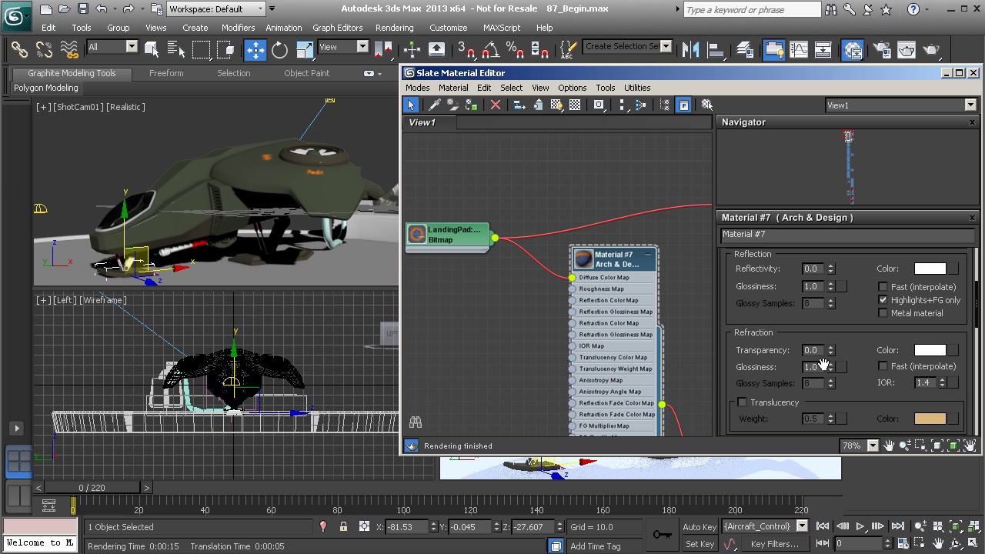
Enable Ambient Occlusion in the special effects of Material #7 and set its shadow color to black.
scroll(861, 388, down, 5)
scroll(862, 342, down, 6)
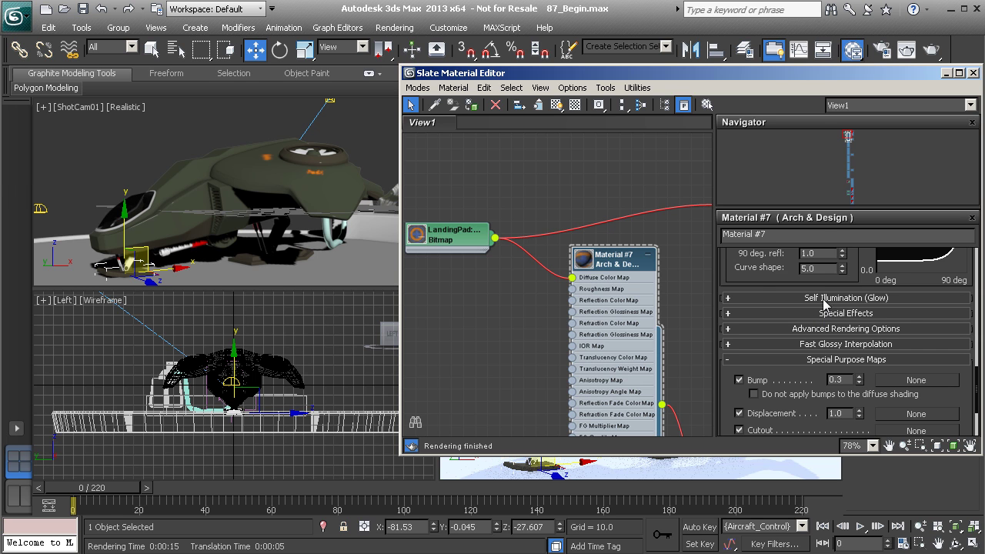
click(812, 314)
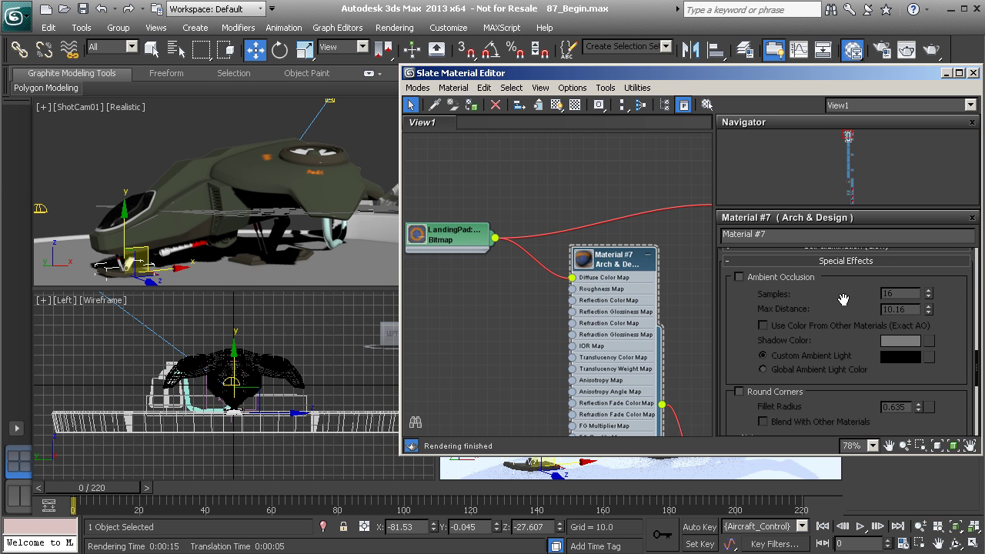
drag(843, 299, 839, 324)
click(757, 306)
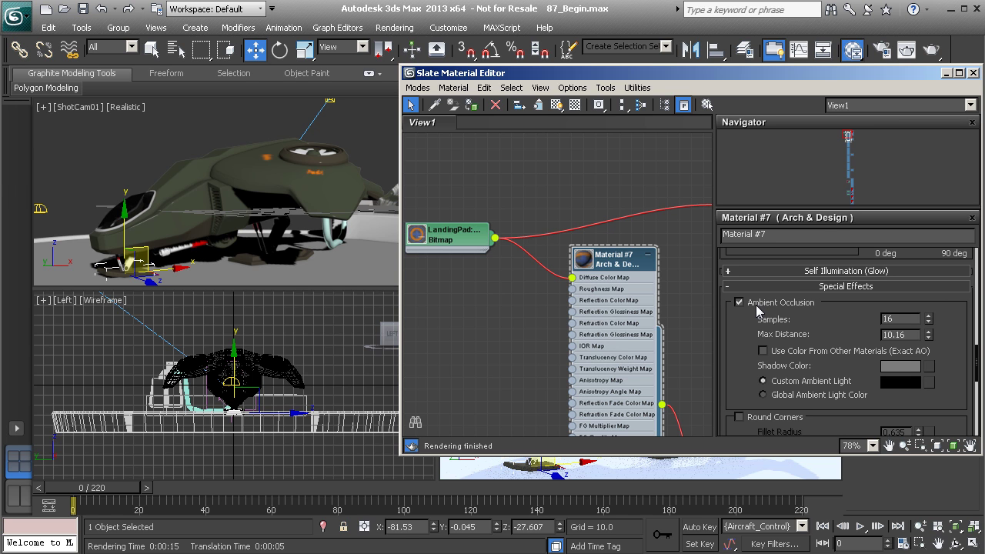
click(903, 367)
drag(245, 89, 235, 109)
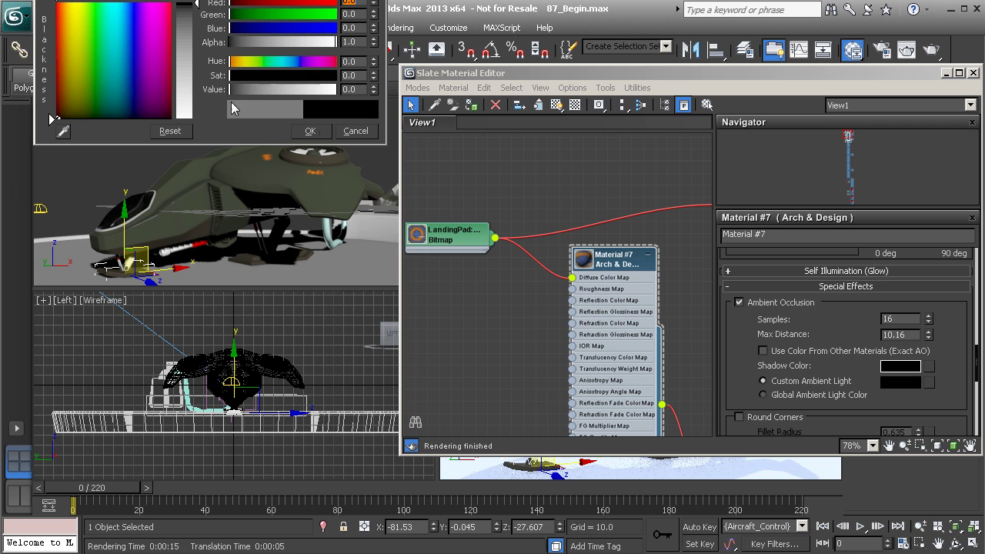
click(310, 131)
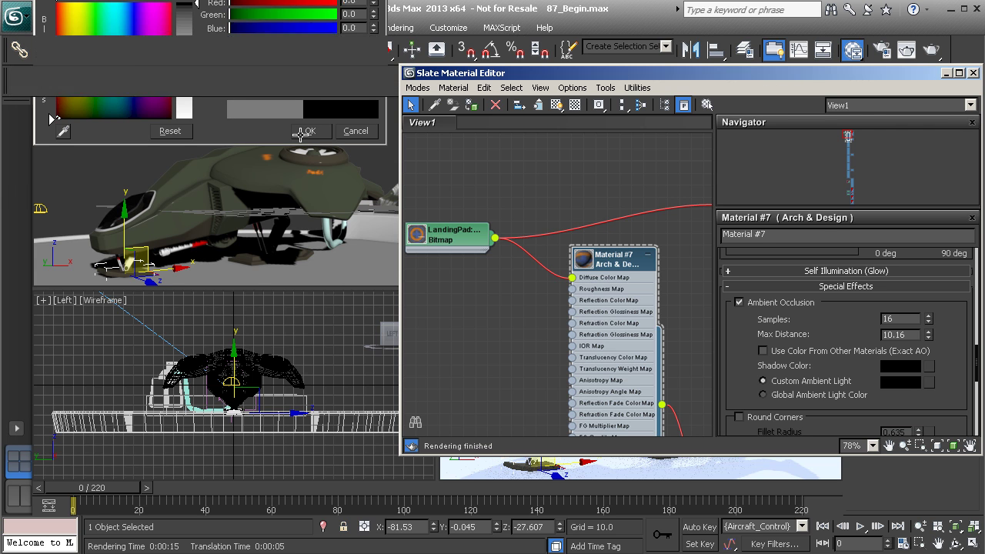
Examine in the Left view the gap between the front skid and the landing pad to judge the occlusion's Max Distance.
double_click(898, 335)
middle_drag(201, 341, 187, 328)
scroll(201, 369, up, 5)
middle_drag(265, 352, 255, 347)
scroll(255, 346, up, 8)
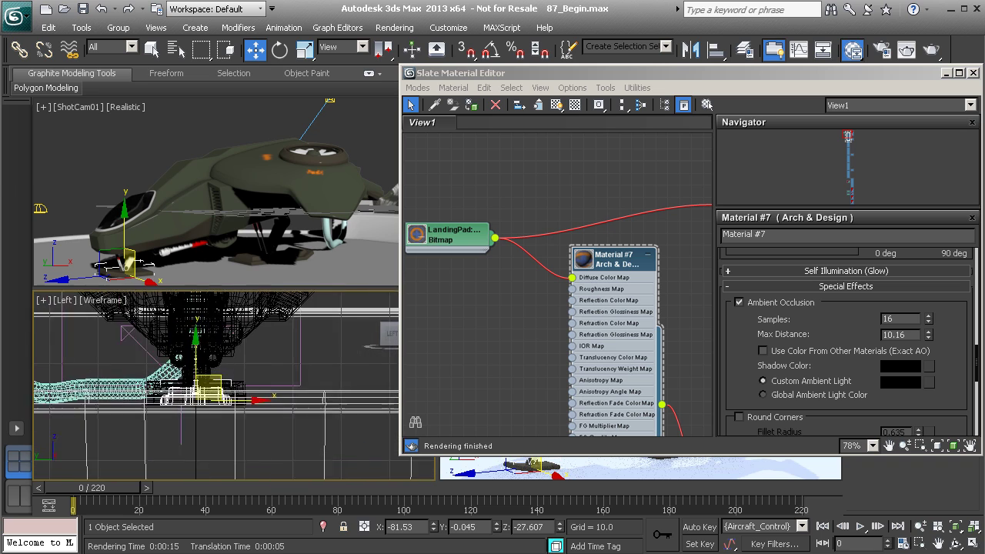
scroll(309, 378, down, 4)
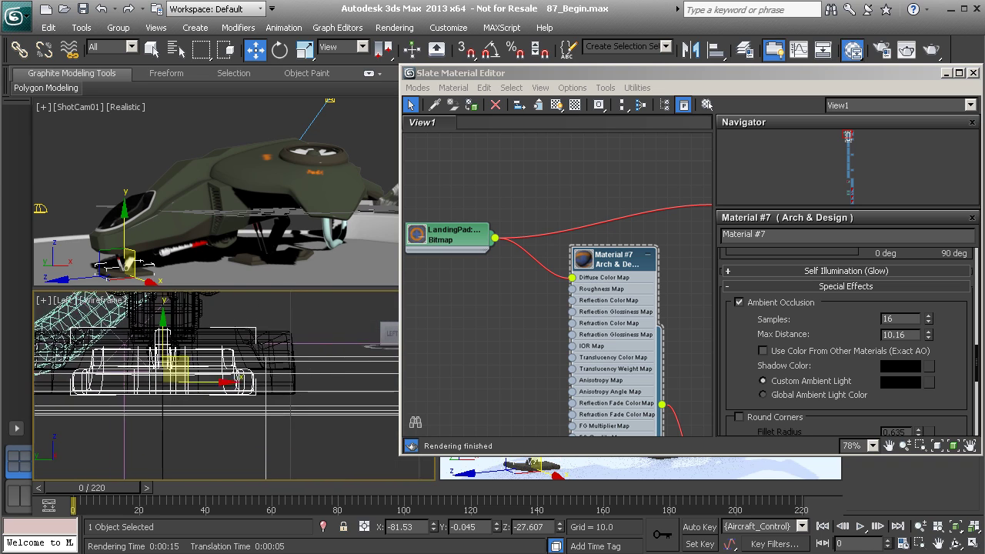
middle_drag(276, 338, 277, 353)
scroll(277, 353, up, 3)
scroll(247, 383, up, 4)
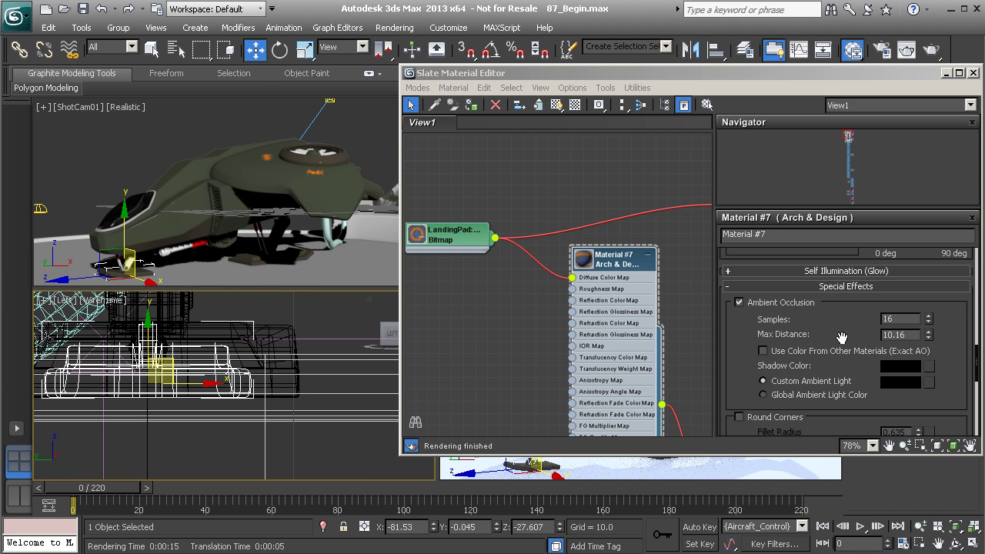
middle_drag(287, 384, 273, 430)
scroll(247, 379, up, 5)
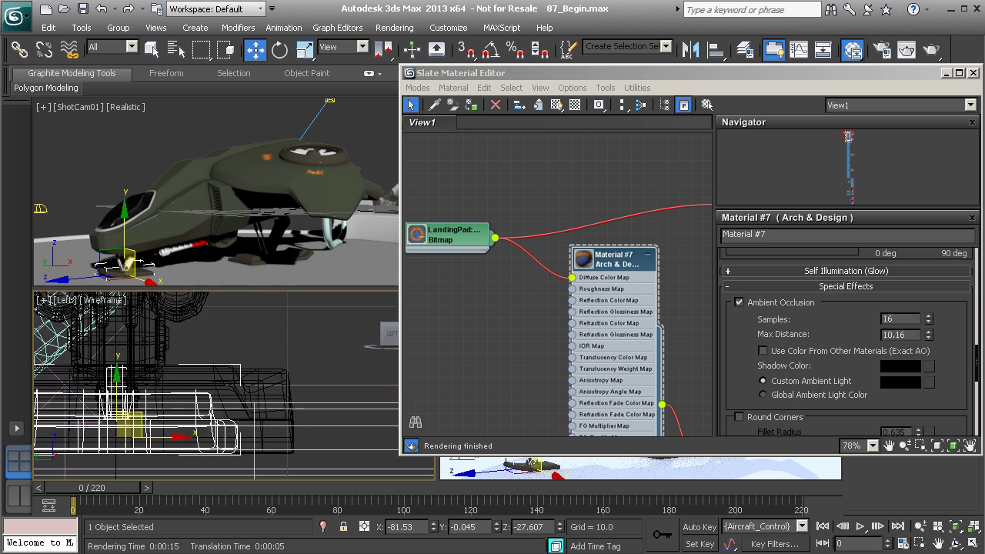
middle_drag(224, 402, 243, 322)
scroll(243, 322, down, 10)
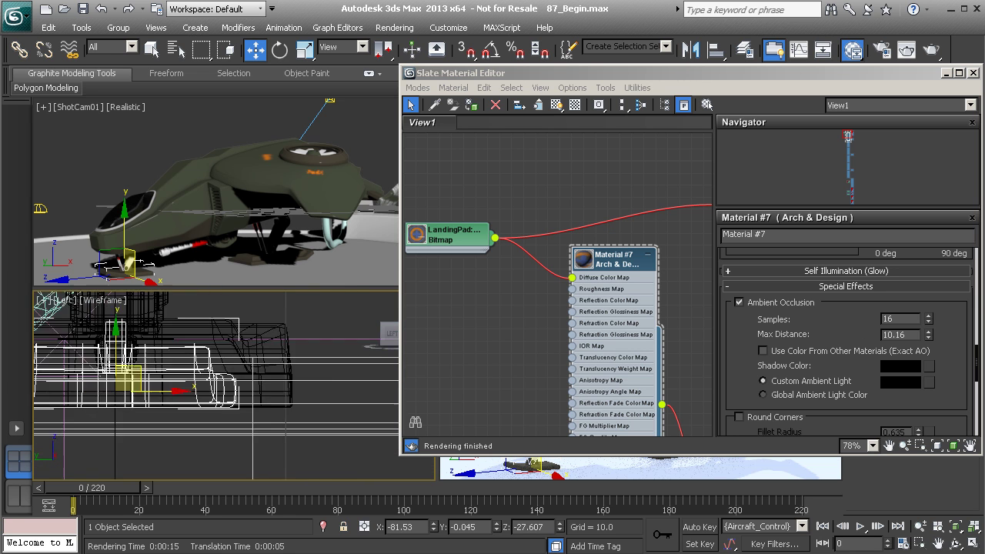
scroll(237, 366, down, 5)
scroll(206, 369, up, 12)
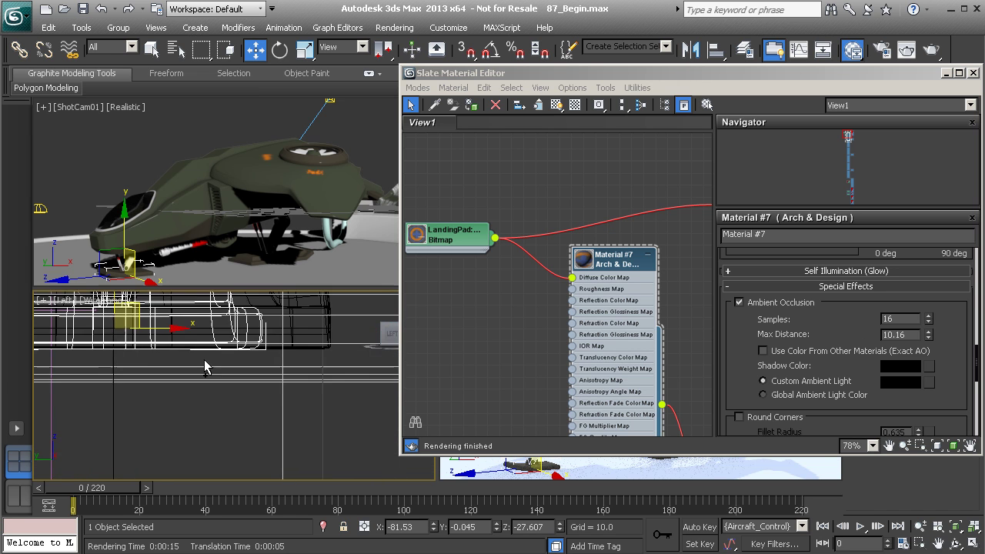
scroll(207, 369, down, 5)
middle_drag(206, 371, 239, 425)
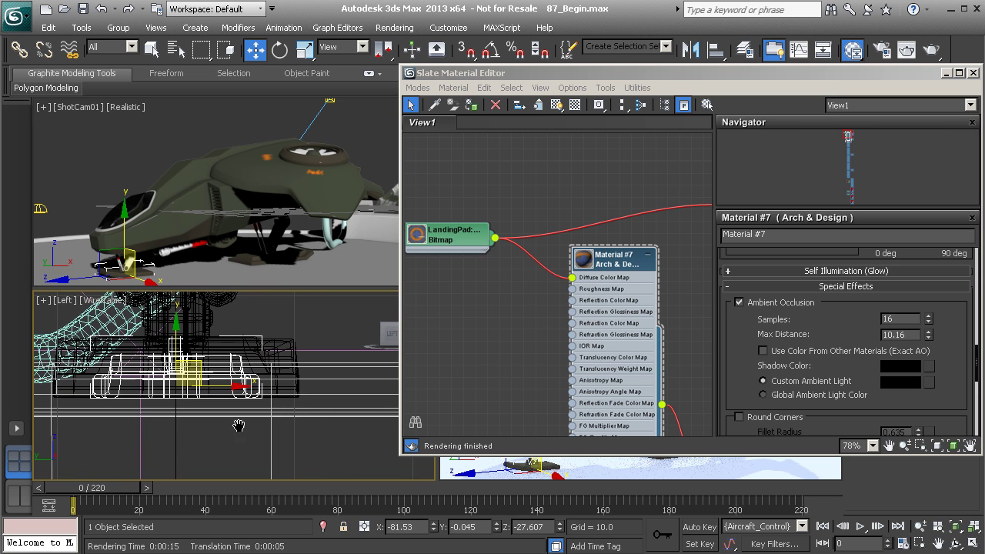
double_click(907, 335)
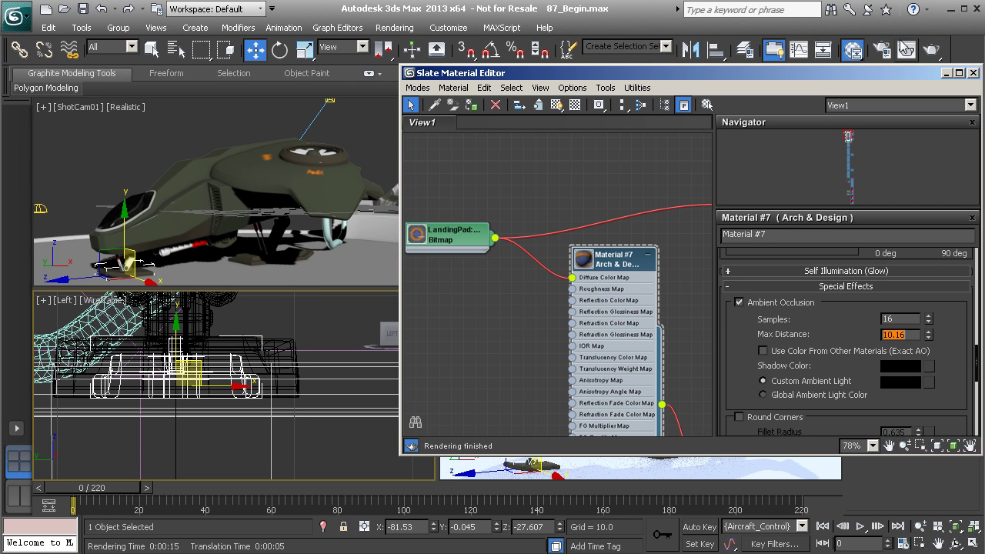
Render the ShotCam01 view, inspect the contact shadow under the front skid up close and close the rendered frame.
click(931, 50)
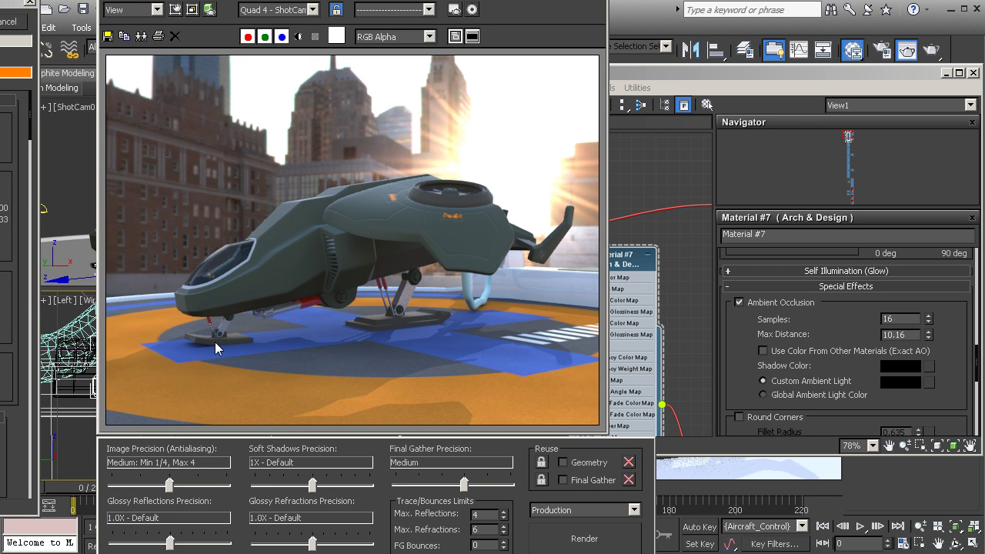
scroll(233, 342, up, 2)
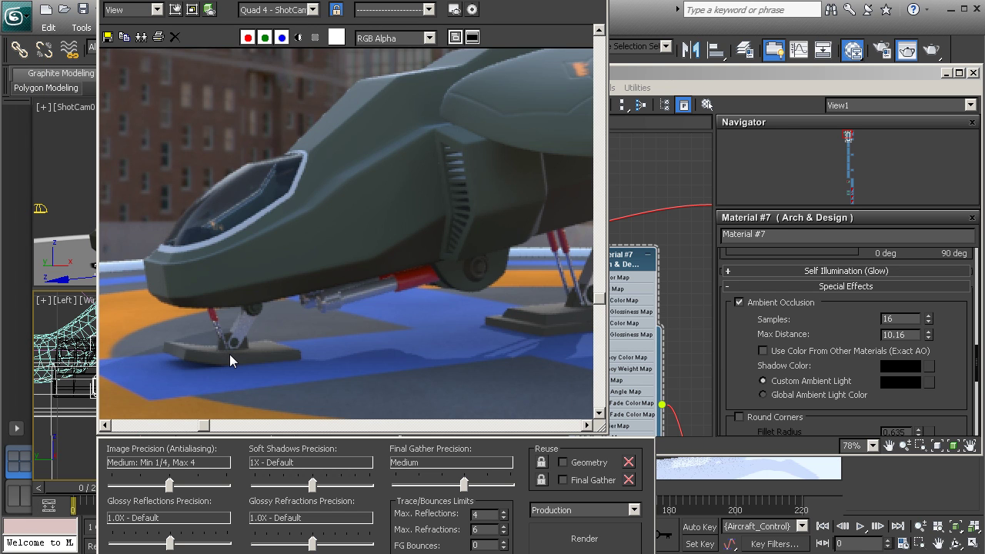
scroll(229, 356, up, 2)
middle_drag(228, 357, 461, 286)
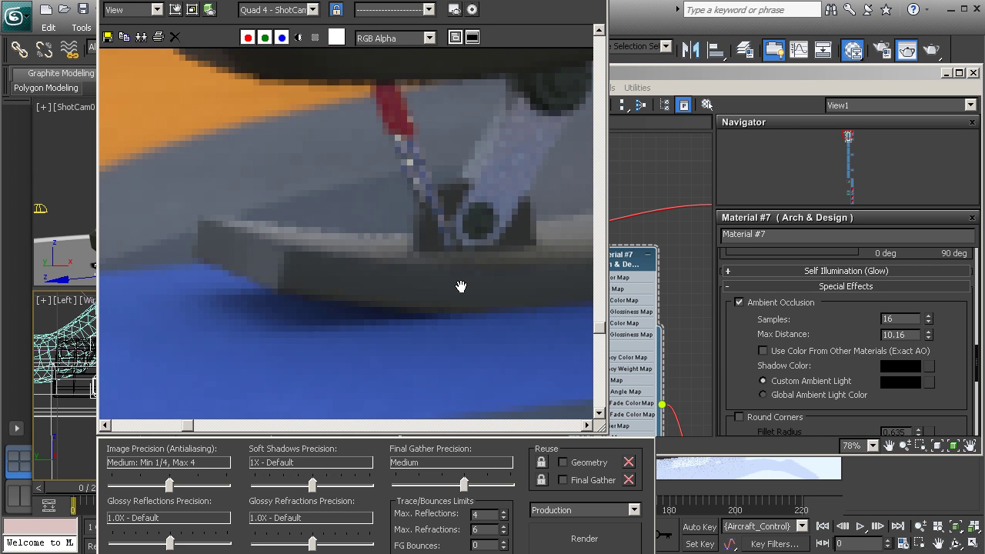
scroll(428, 311, down, 2)
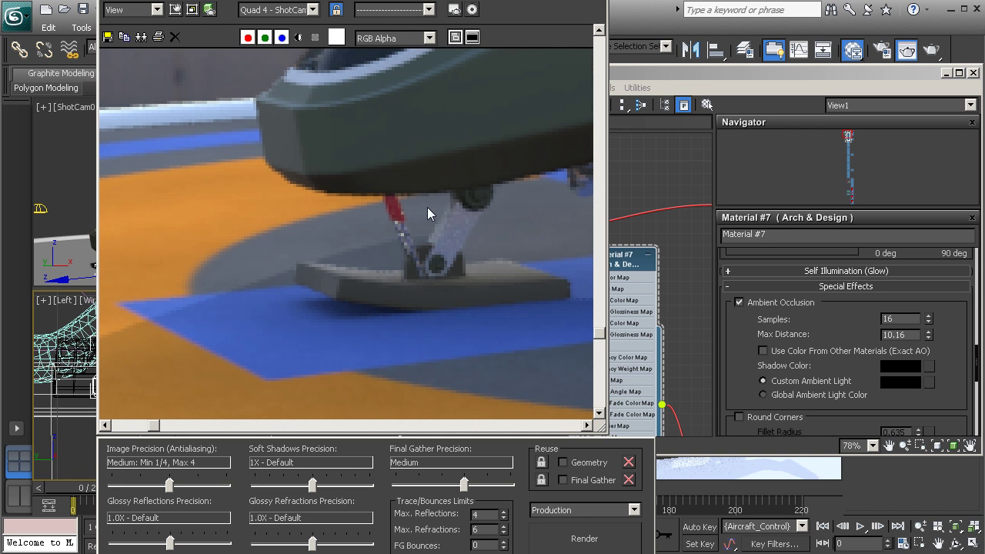
scroll(427, 207, down, 5)
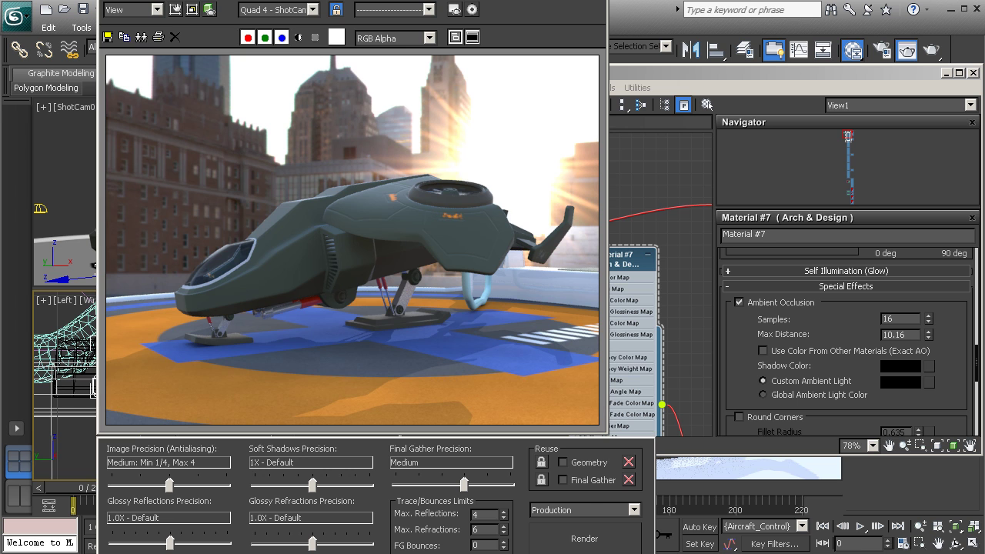
key(alt+F4)
Move the Material #8 node clear of the Material #7 node and open its parameters and enlarged preview.
middle_drag(560, 224, 556, 233)
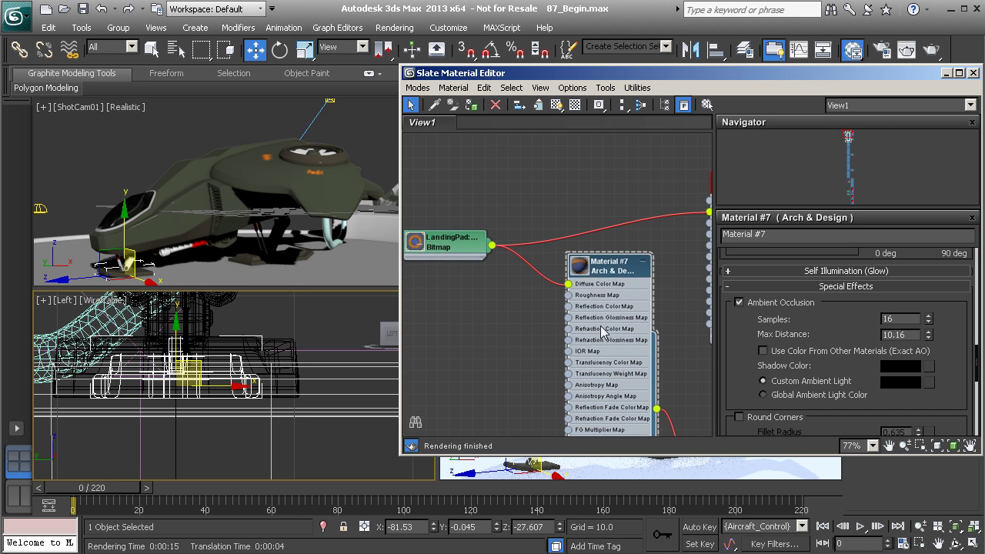
middle_drag(605, 337, 558, 229)
scroll(558, 233, down, 2)
middle_drag(565, 384, 565, 279)
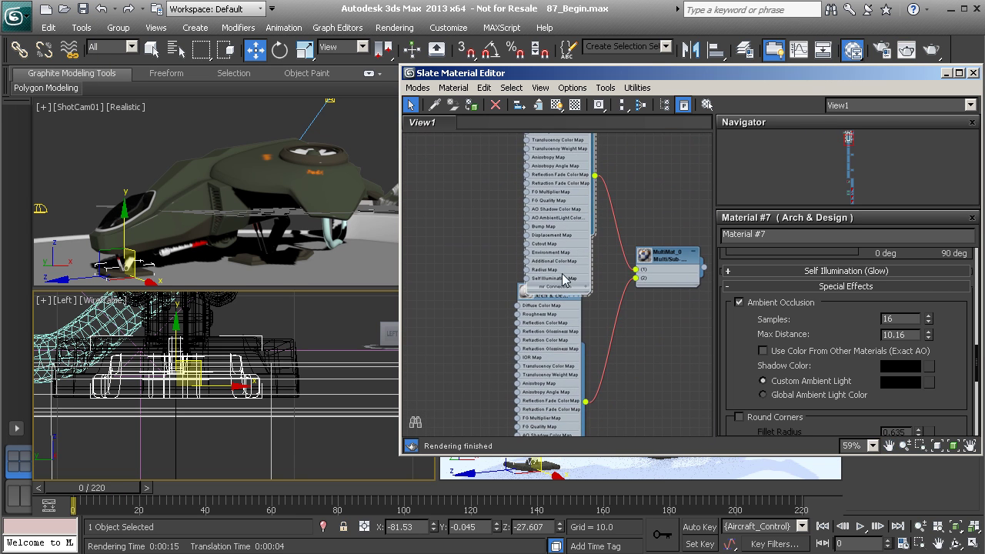
drag(522, 297, 527, 314)
double_click(529, 315)
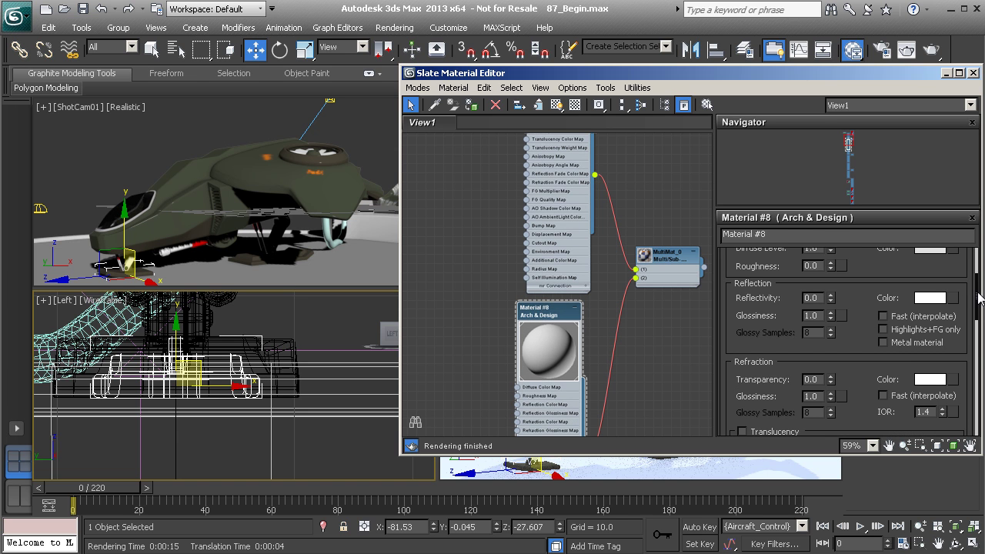
Enable Ambient Occlusion in the special effects of Material #8 and set its shadow color to black.
drag(967, 287, 968, 408)
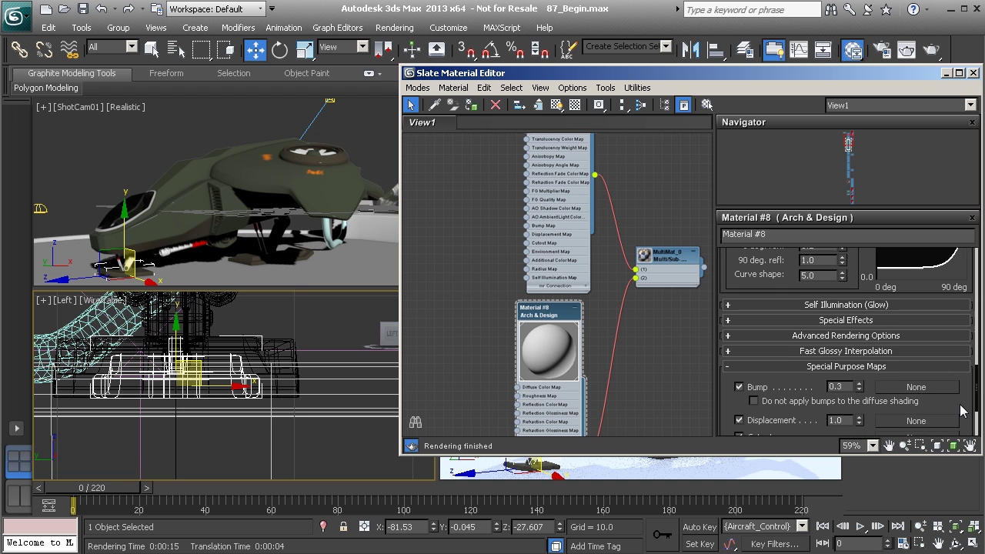
click(825, 320)
click(739, 270)
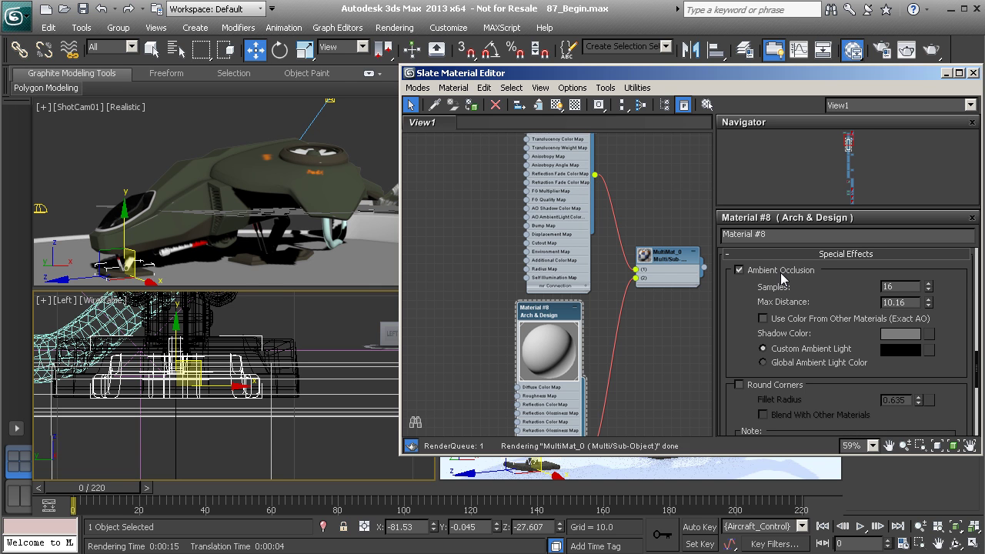
click(900, 333)
drag(250, 90, 230, 90)
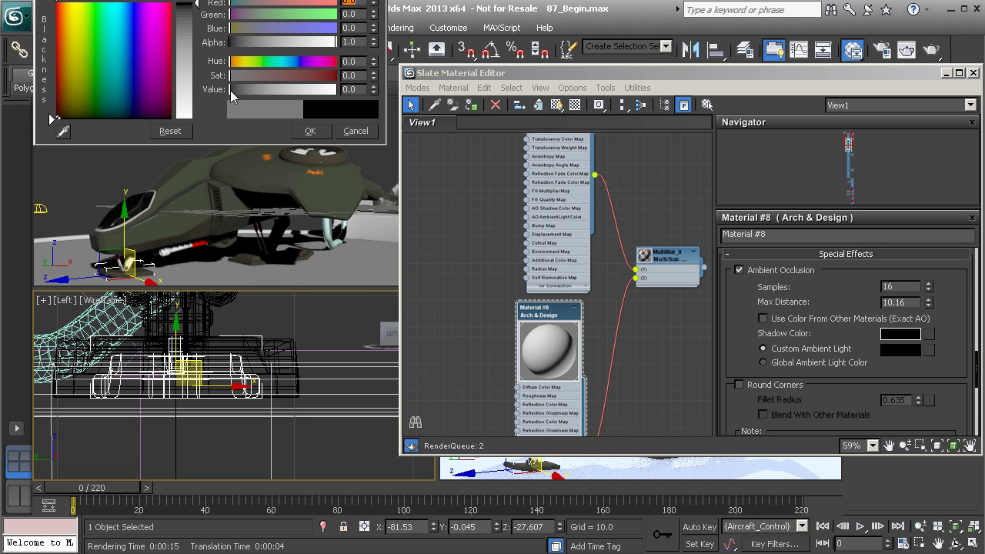
click(310, 131)
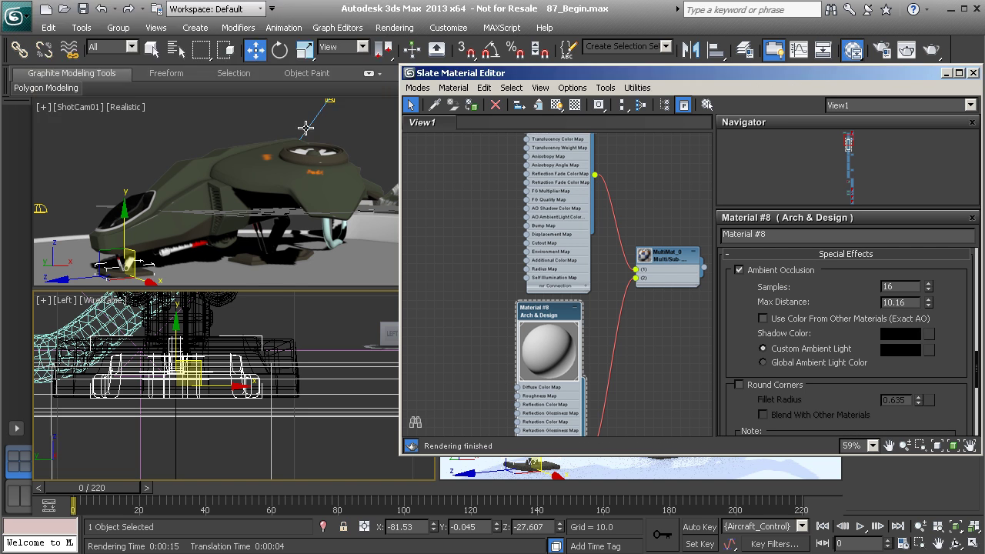
Examine the aircraft and landing pad spacing in the Left view to judge the Max Distance of Material #8's ambient occlusion.
double_click(908, 303)
scroll(272, 366, up, 2)
scroll(272, 365, down, 4)
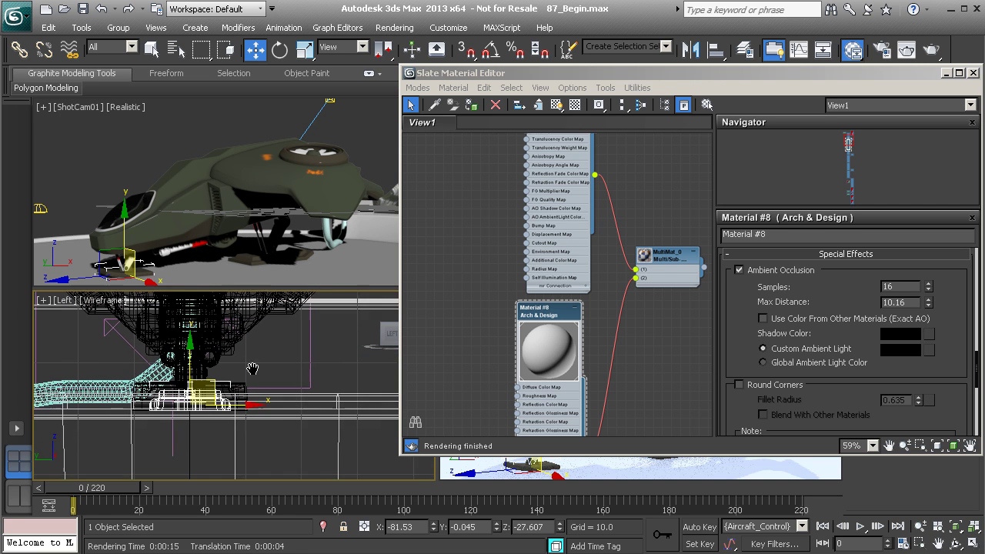
scroll(242, 367, down, 3)
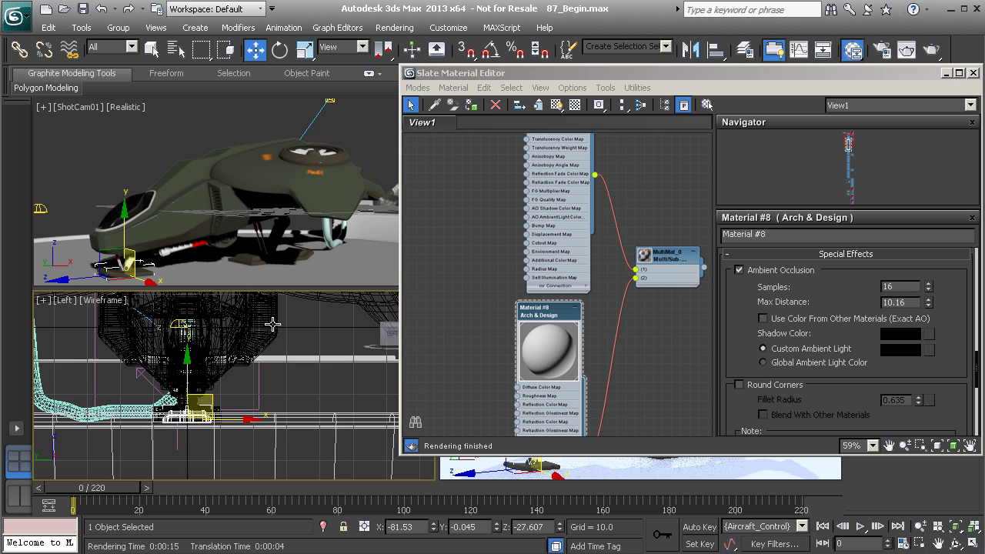
scroll(273, 404, down, 3)
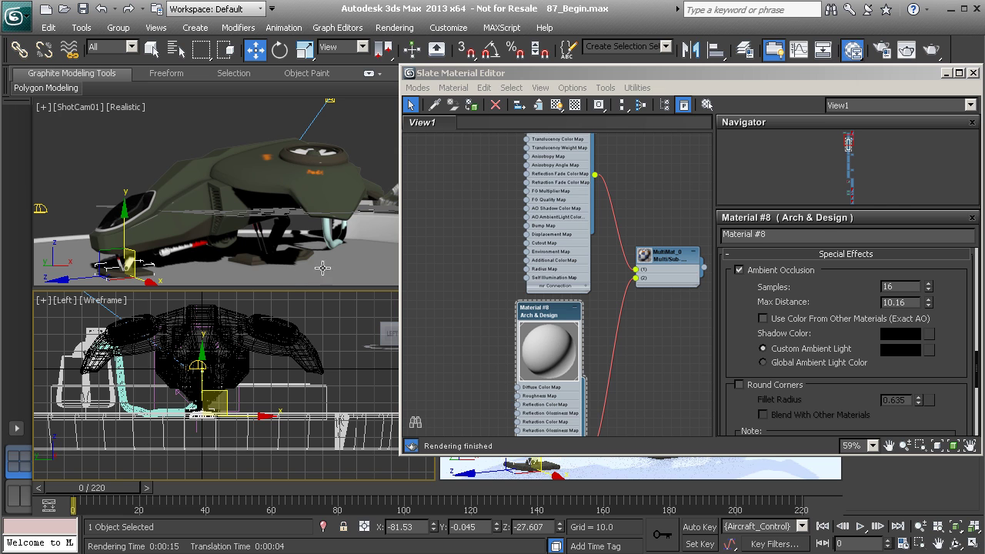
double_click(908, 302)
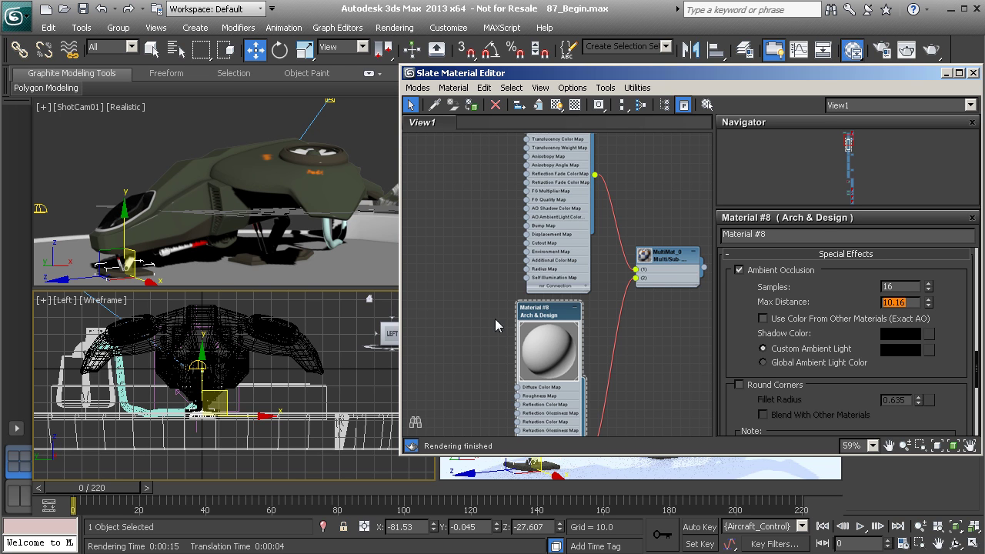
Locate the Material #5 node of the 14 - Default material and open its parameters at the Special Effects settings.
scroll(473, 308, down, 3)
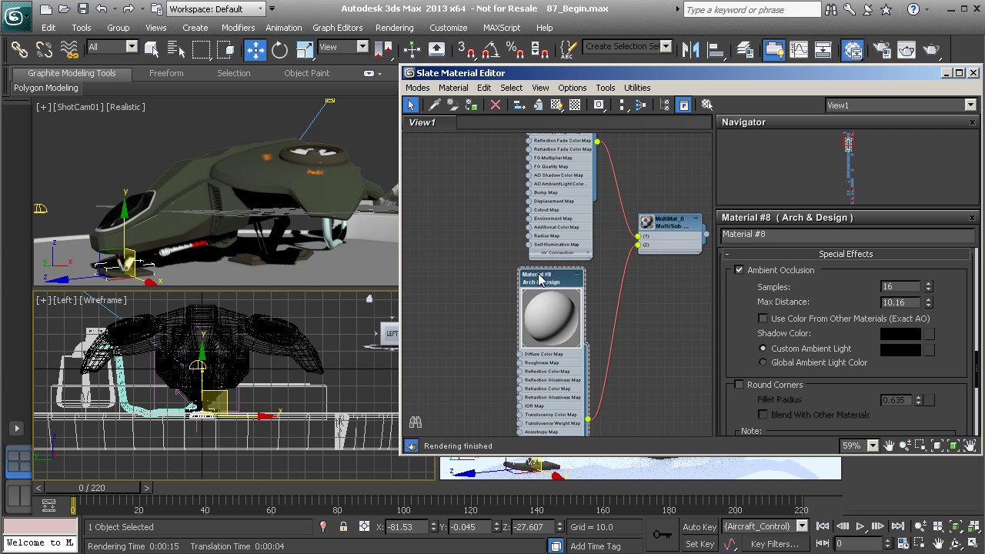
click(638, 370)
middle_drag(623, 411, 620, 279)
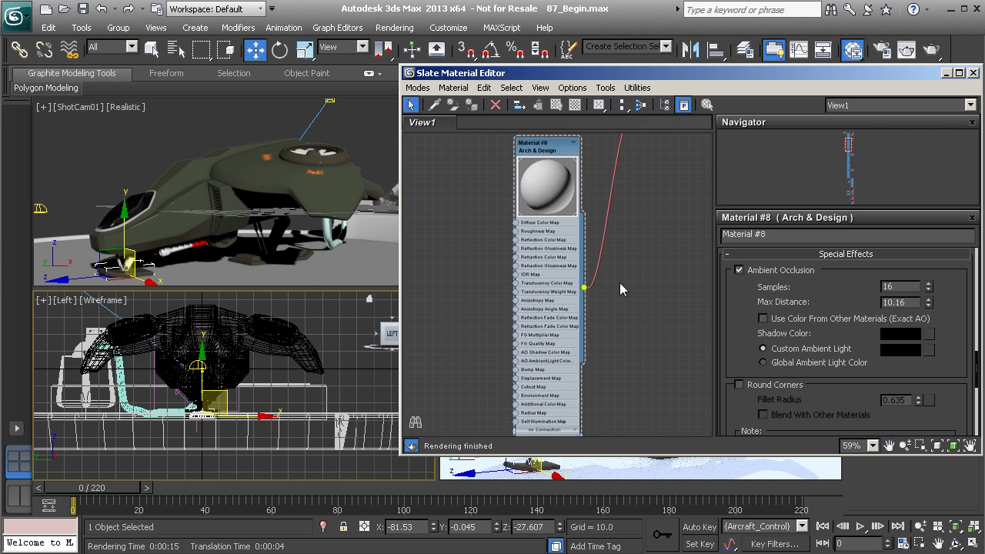
middle_drag(620, 383, 612, 251)
middle_drag(607, 337, 592, 428)
middle_drag(599, 310, 612, 271)
double_click(523, 248)
drag(541, 290, 529, 305)
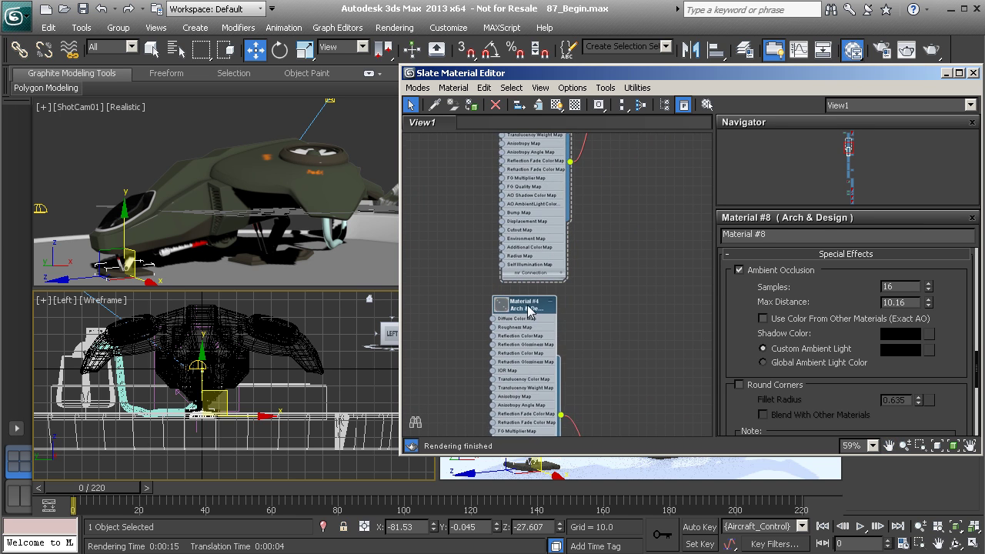
middle_drag(556, 357, 567, 234)
drag(531, 292, 531, 303)
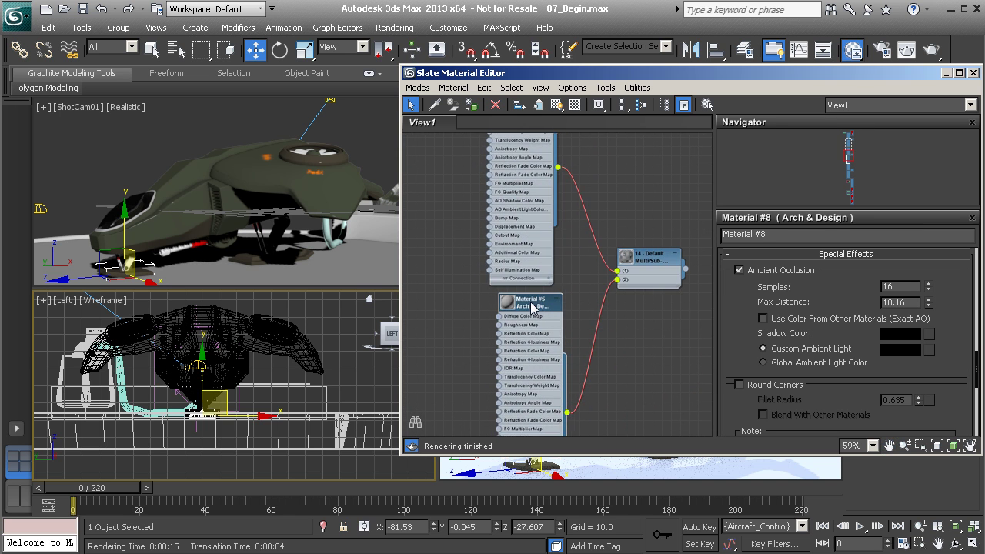
scroll(871, 373, down, 10)
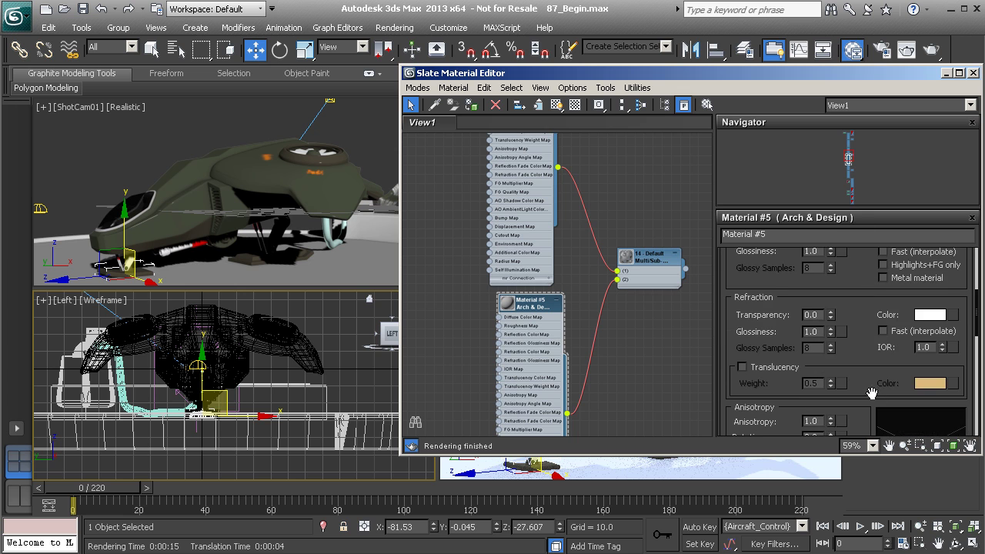
scroll(858, 377, down, 4)
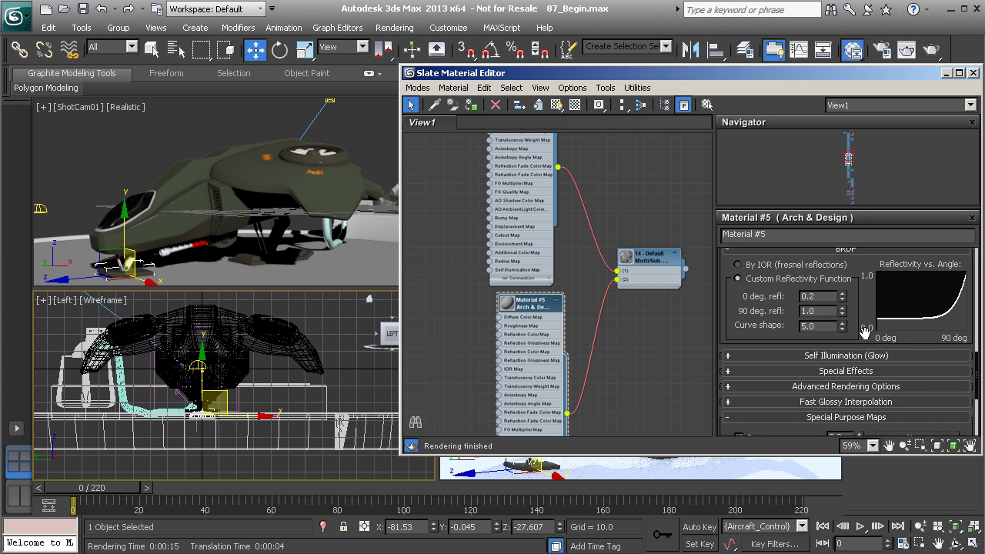
click(843, 318)
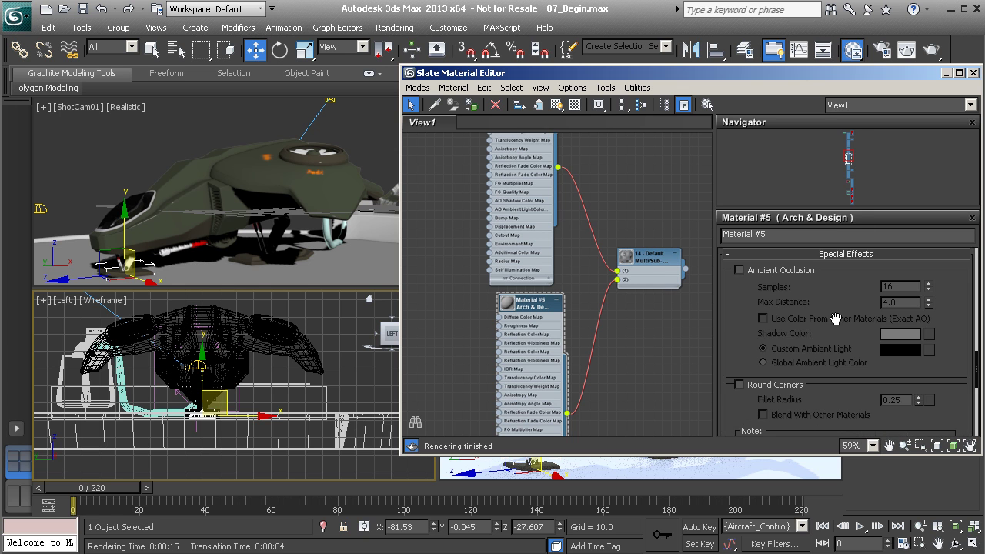
Enable Ambient Occlusion on Material #5 with a black shadow color and a Max Distance of 10.
click(740, 270)
click(888, 337)
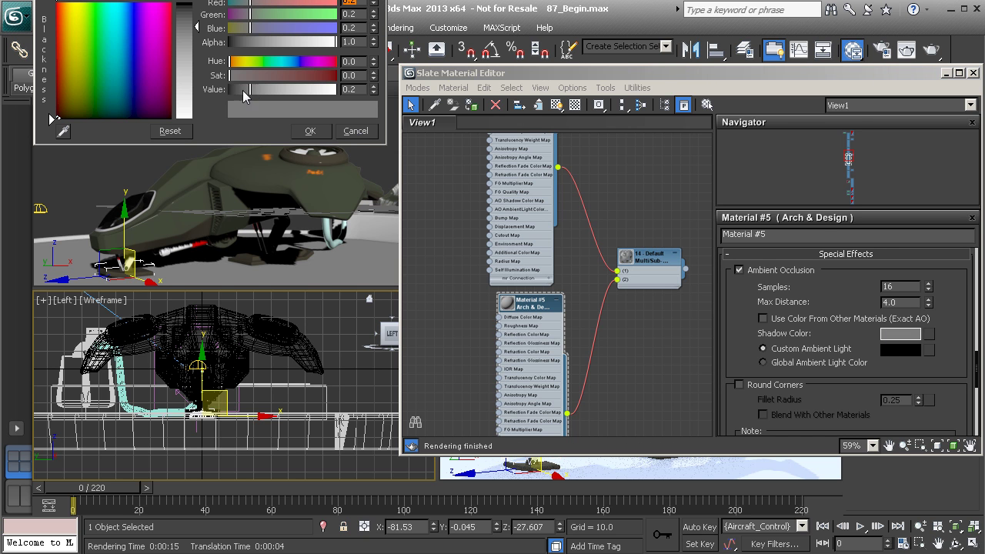
drag(243, 91, 194, 93)
click(309, 132)
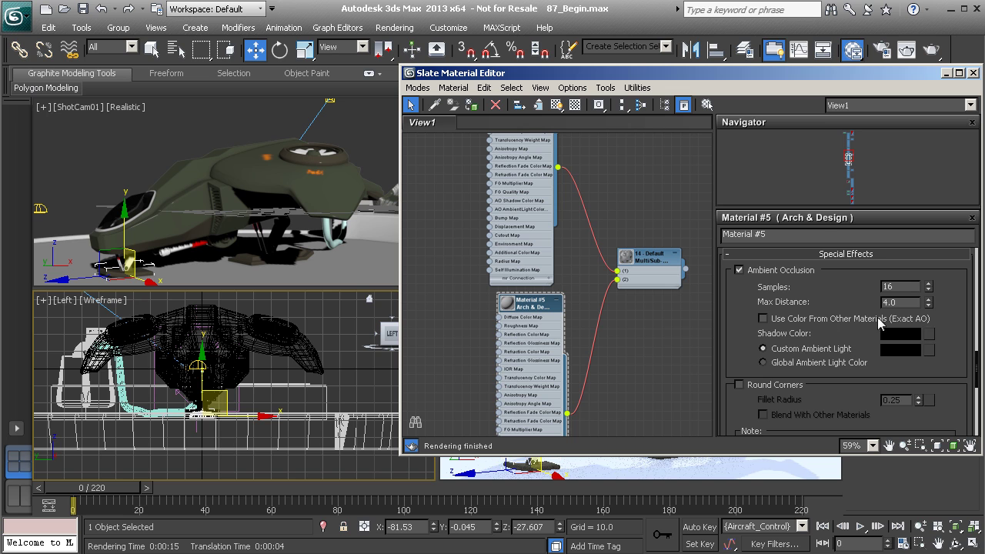
double_click(897, 303)
text(10)
key(Return)
Open the parameters of Material #1 and bring up its Ambient Occlusion settings under Special Effects.
middle_drag(612, 359, 591, 263)
double_click(534, 280)
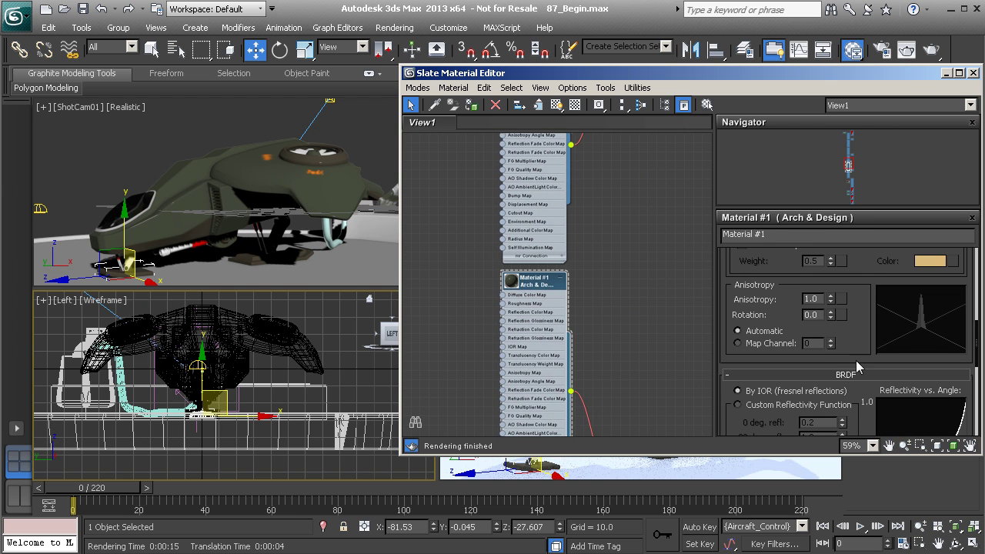
drag(856, 360, 853, 245)
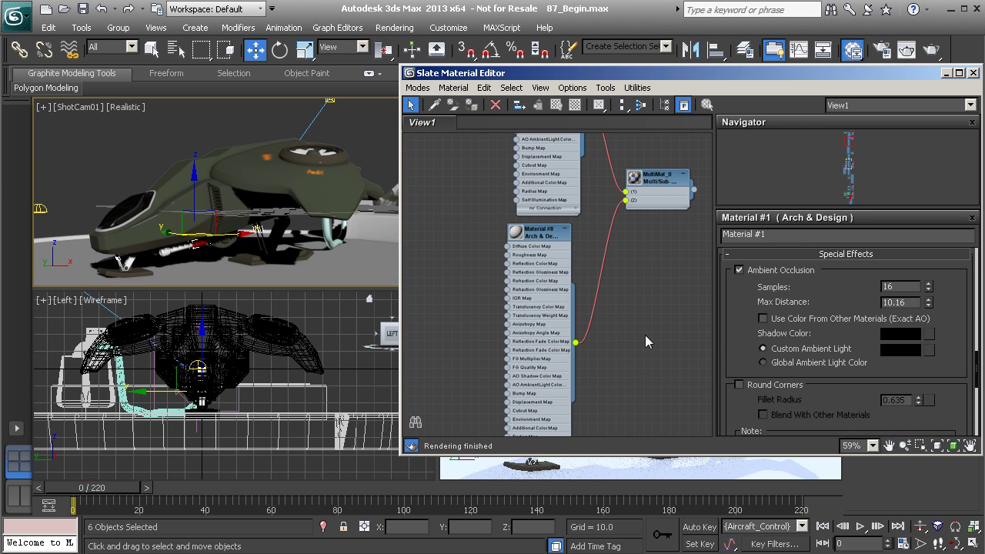
middle_drag(633, 358, 622, 291)
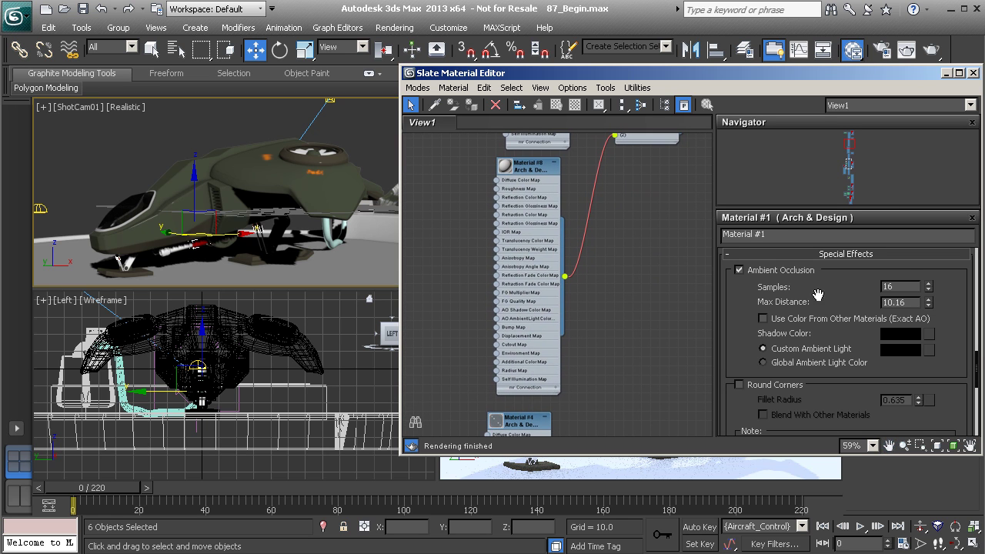
Clone the existing ShotCam01 rendered frame, place the copy beside the original and re-render the view for comparison.
click(906, 49)
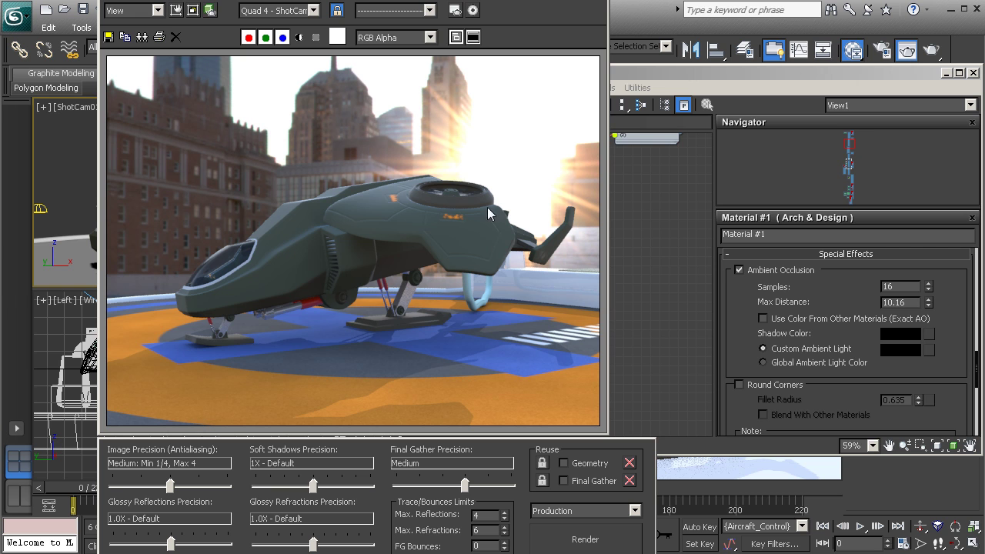
click(142, 36)
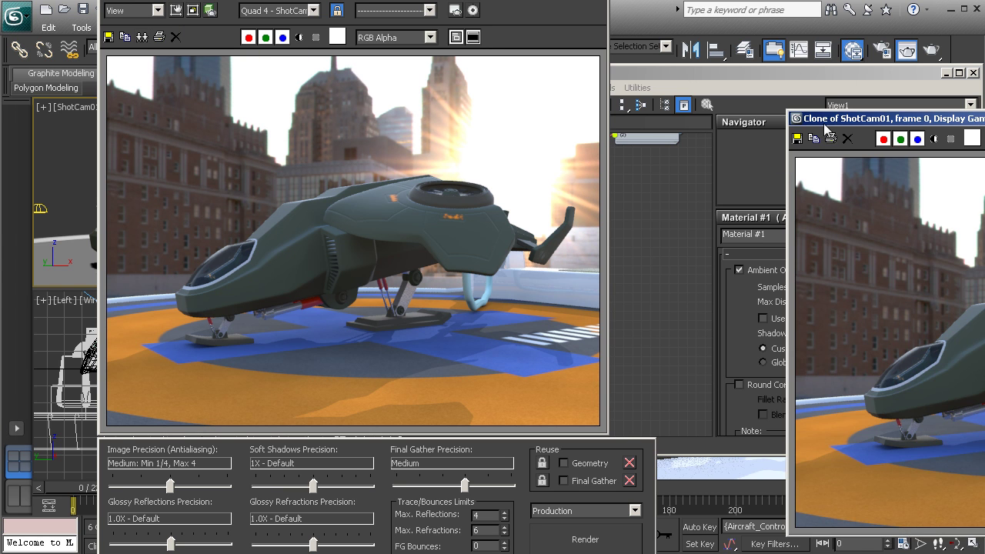
mouse_move(824, 119)
mouse_down()
mouse_move(550, 16)
mouse_move(466, 11)
mouse_up()
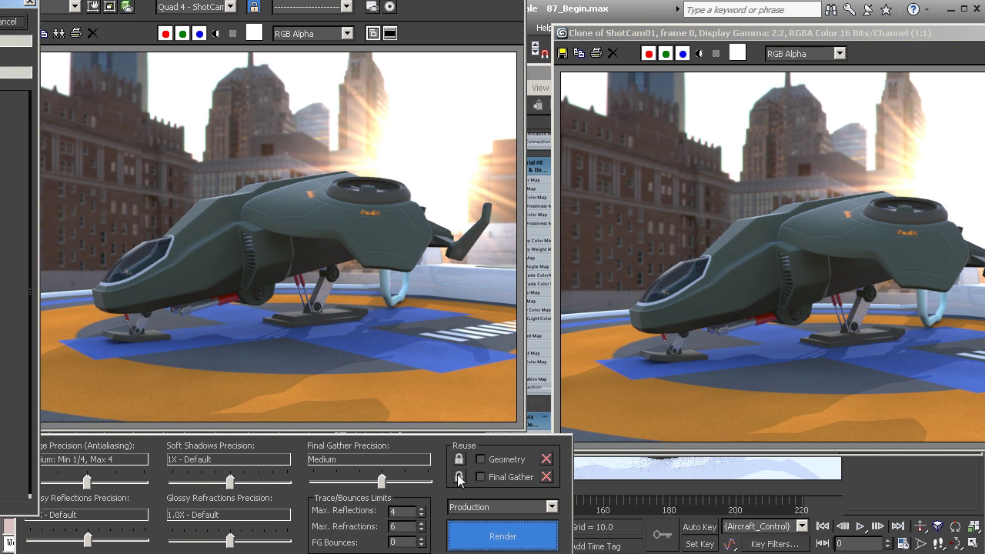
key(shift+q)
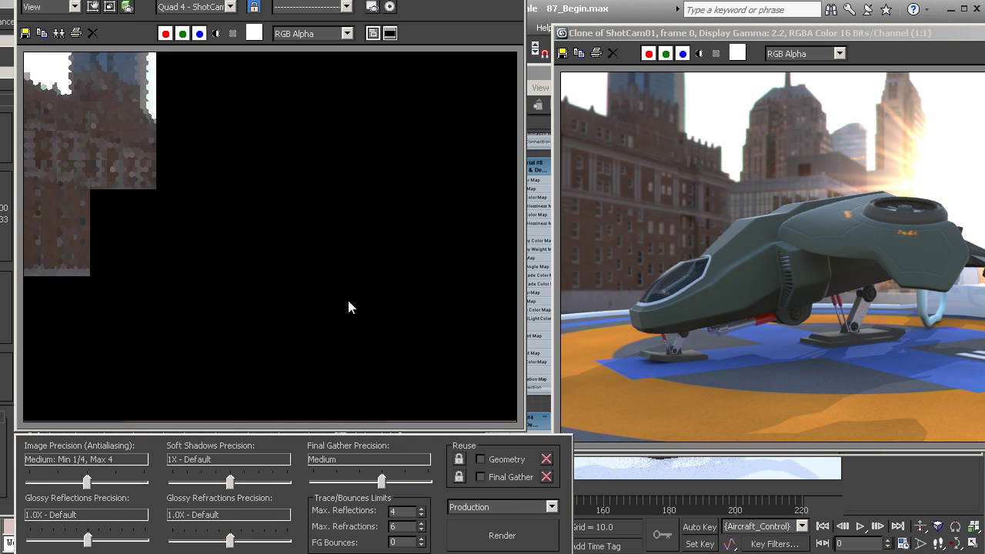